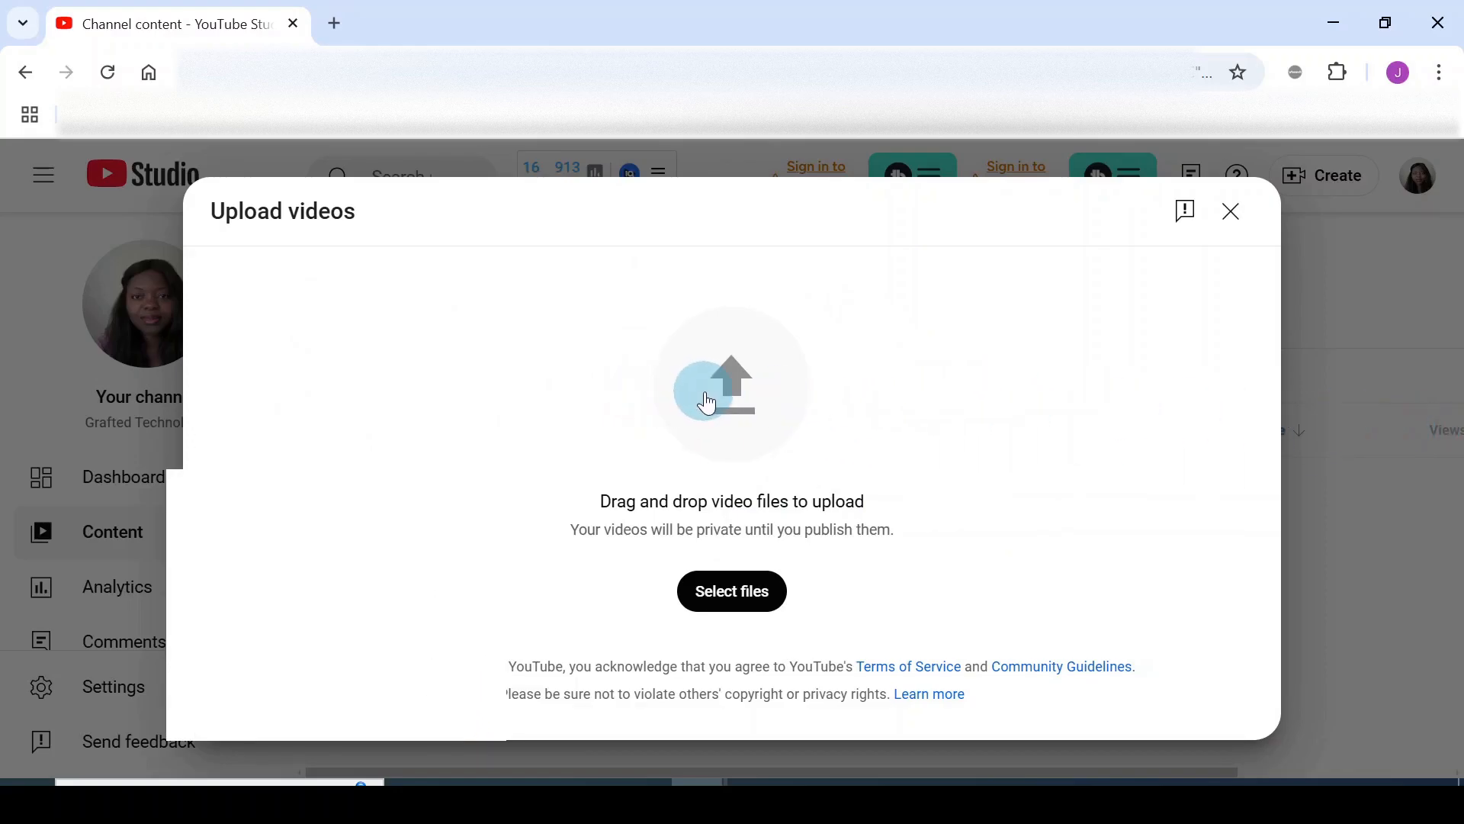
- Open YouTube Studio from the YouTube account menu and upload the video file How to Update Google Chrome
click(736, 609)
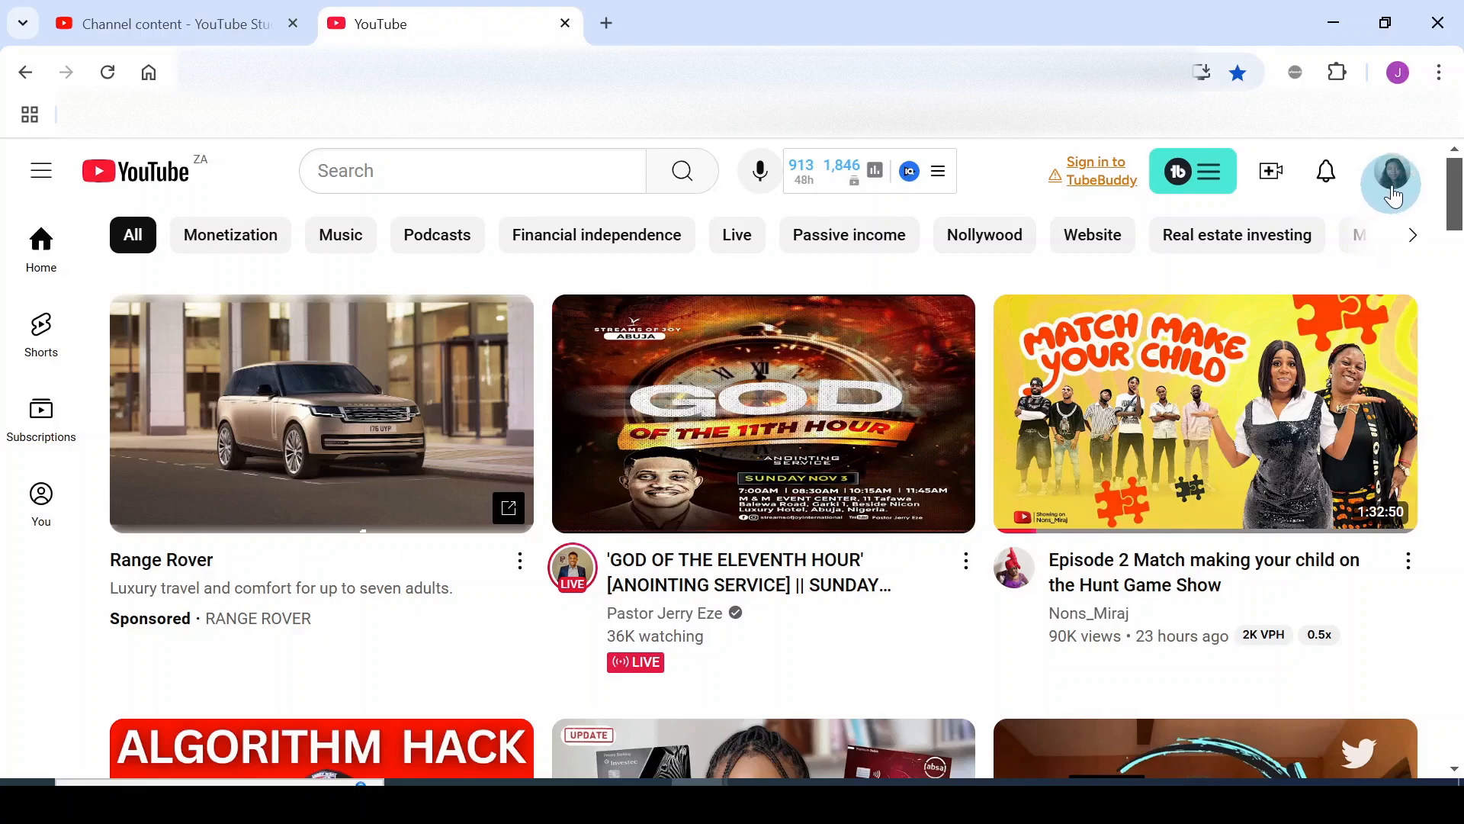
click(1395, 197)
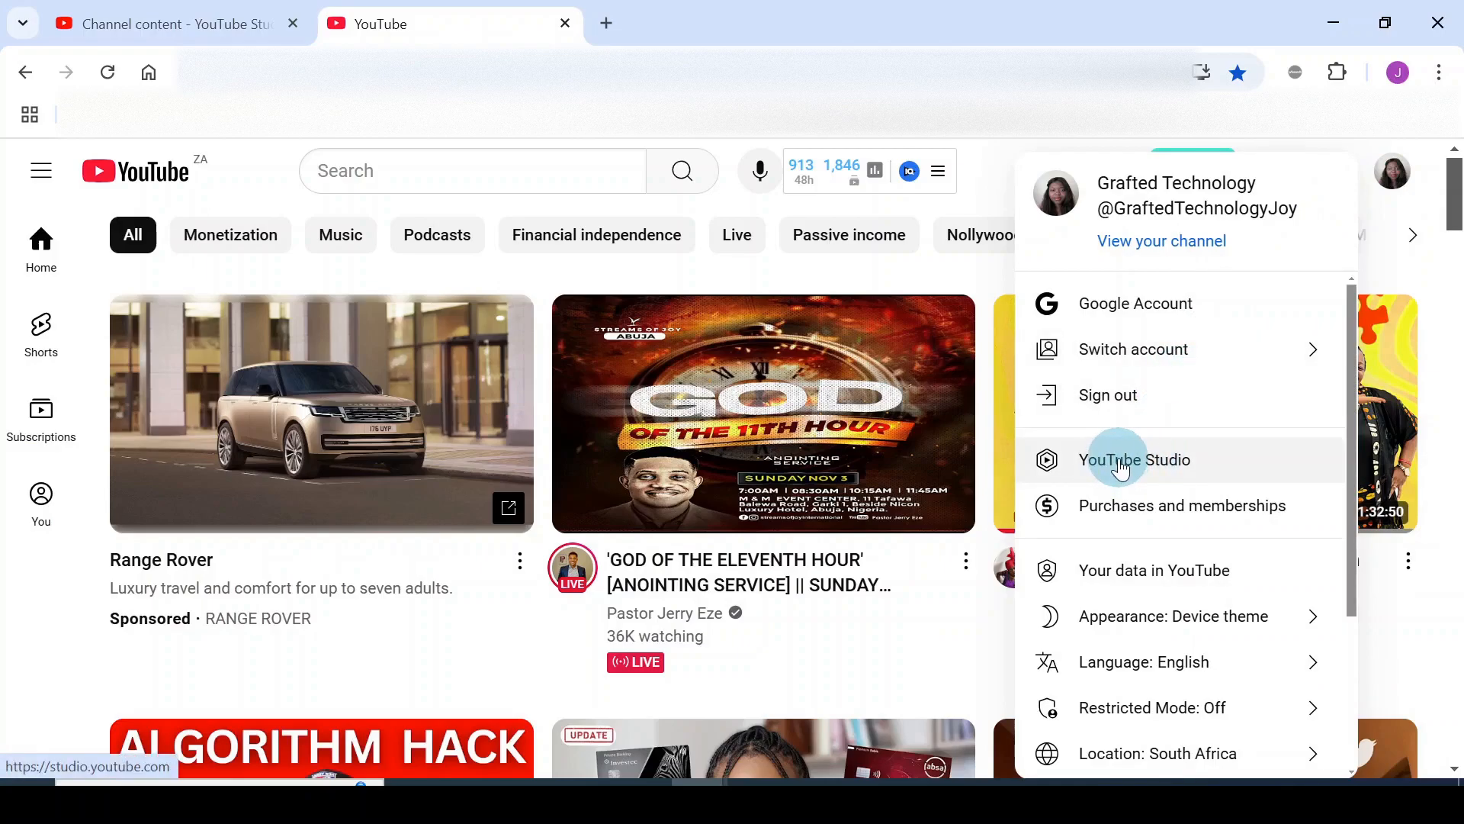
click(1119, 464)
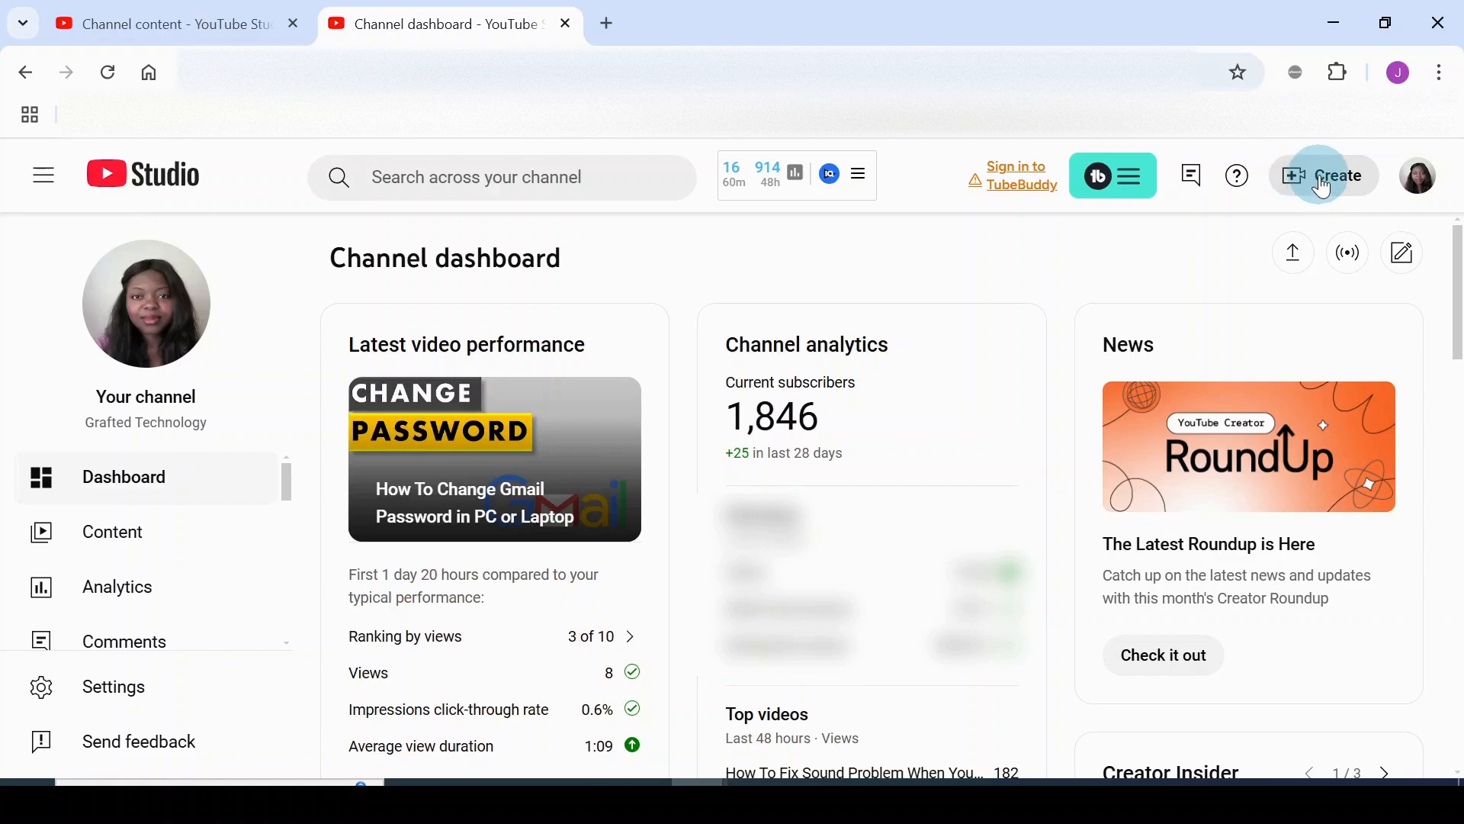
click(1295, 188)
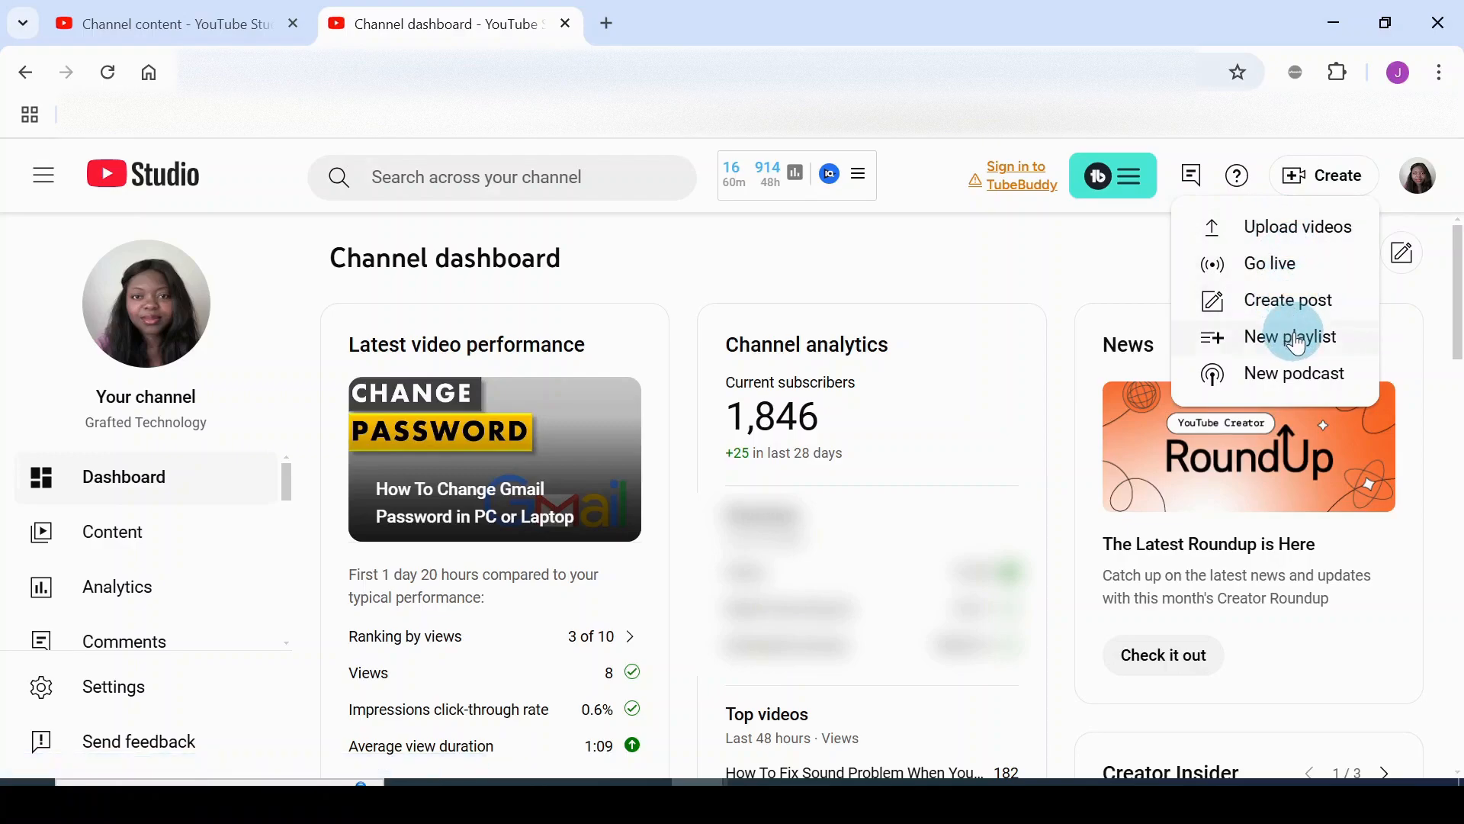
click(1294, 231)
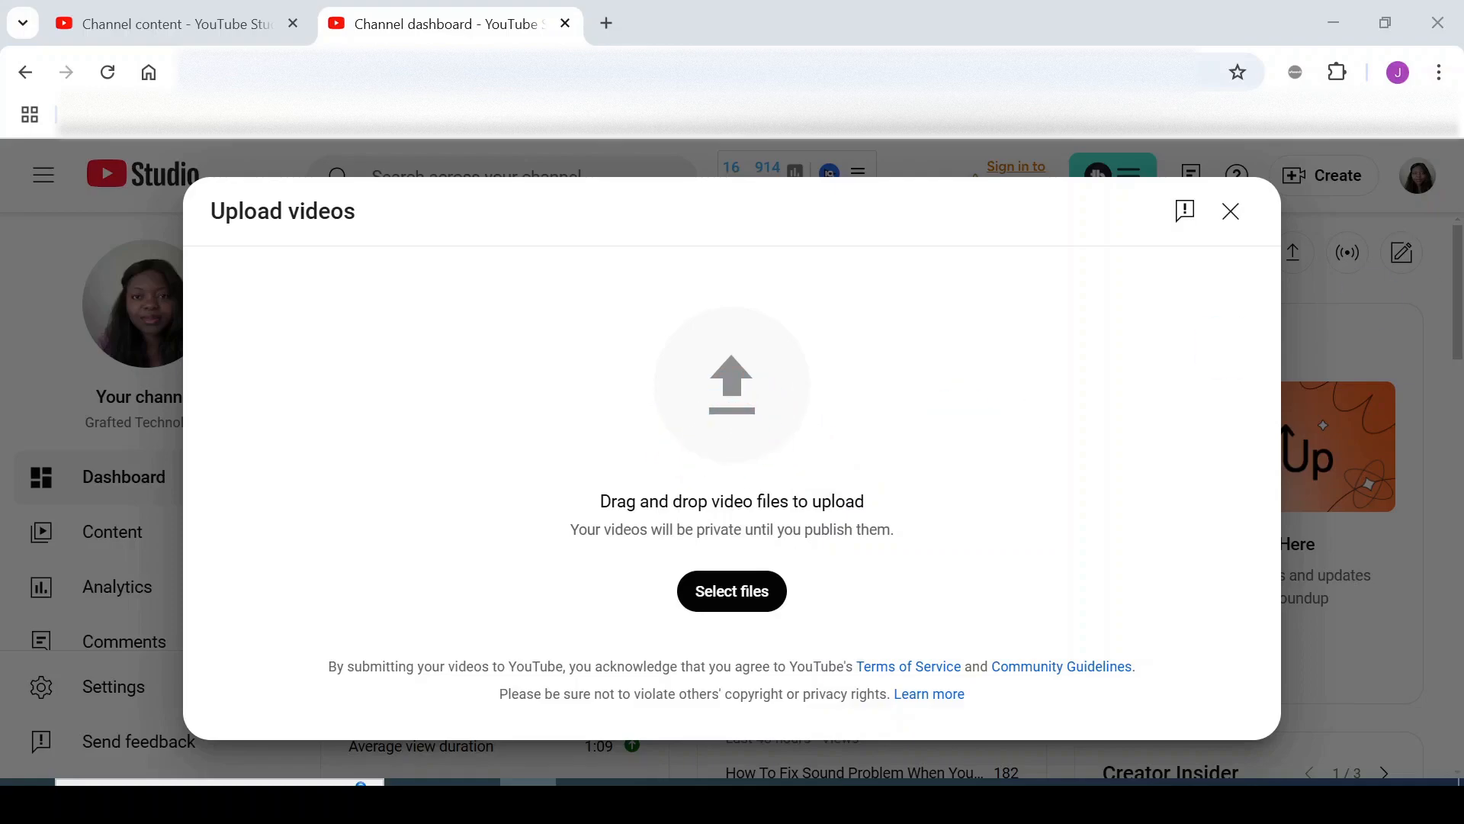
drag(935, 428, 735, 447)
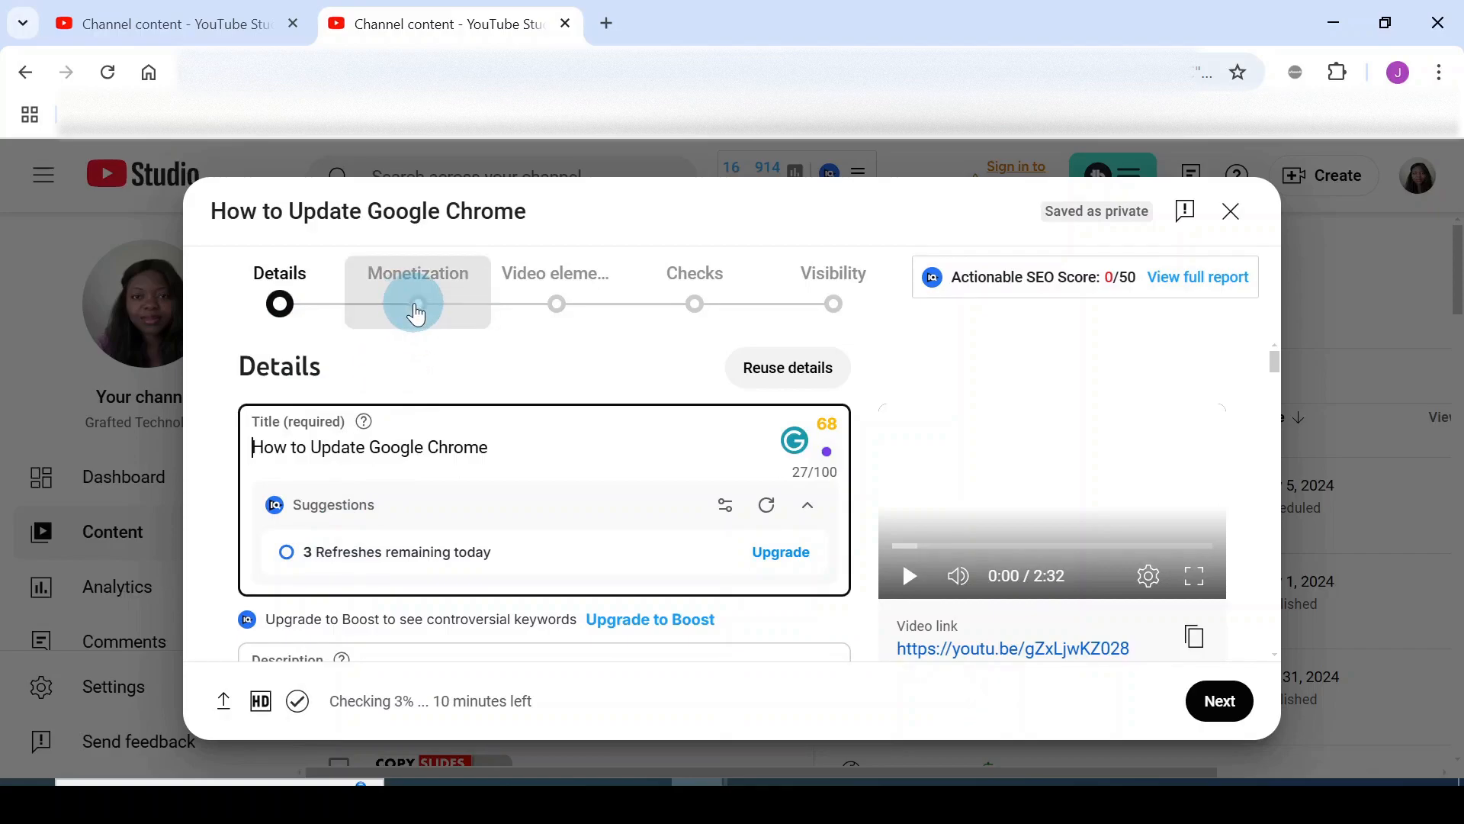
click(556, 307)
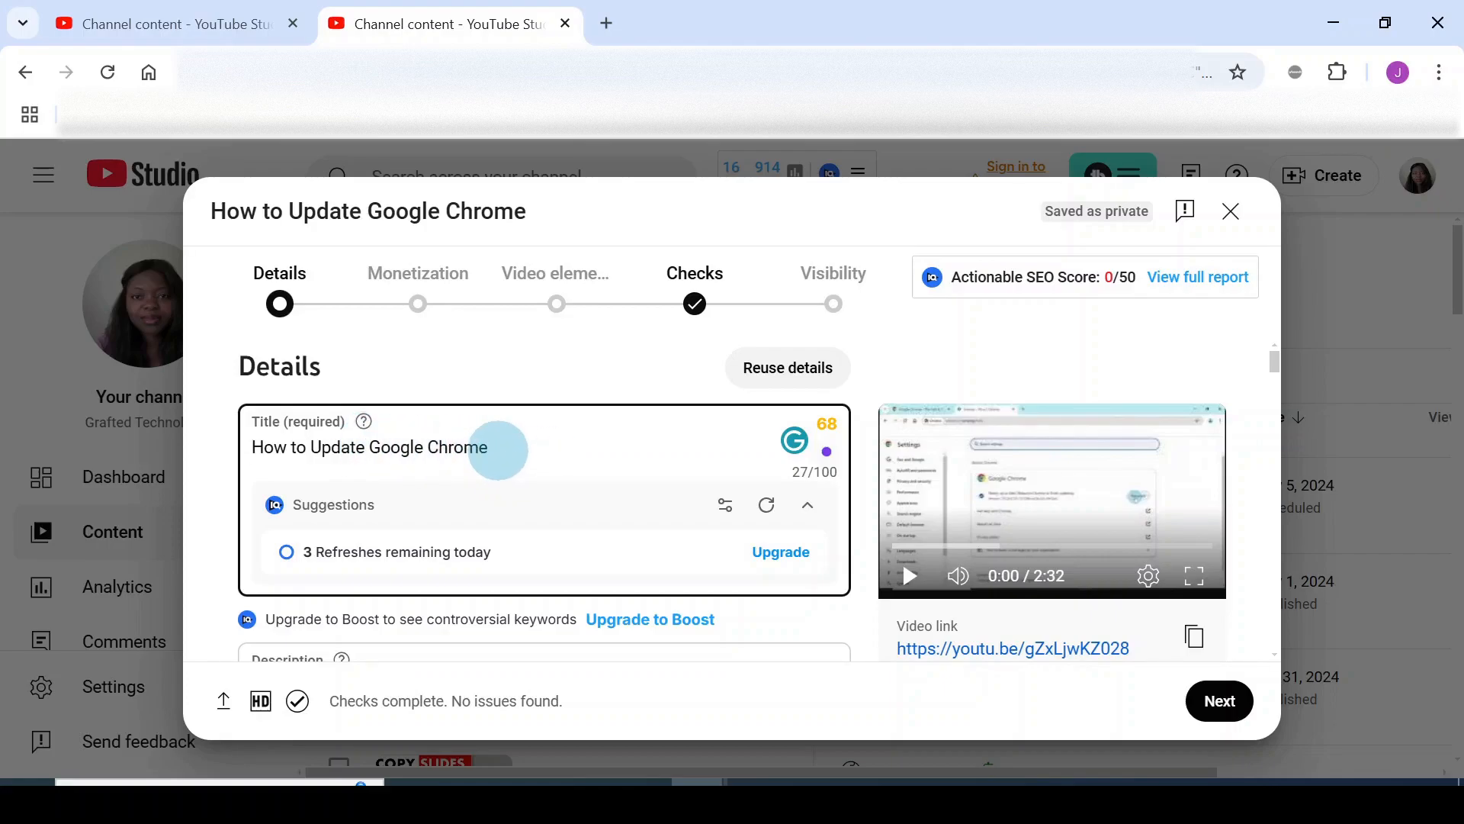
- Paste the prepared text beginning "Updating Google Chrome is always recommended" into the video's description
scroll(497, 450, down, 3)
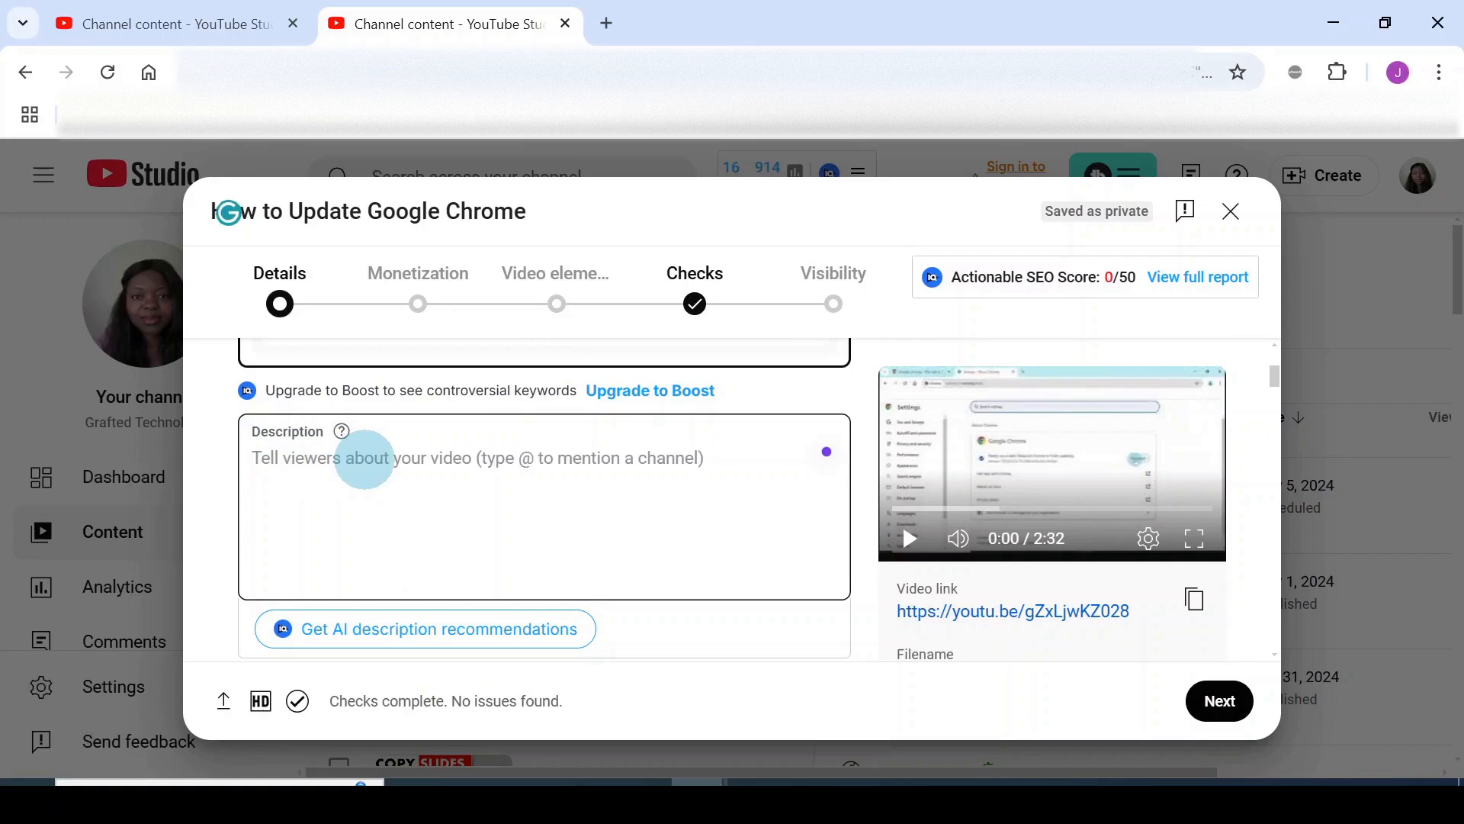
click(365, 461)
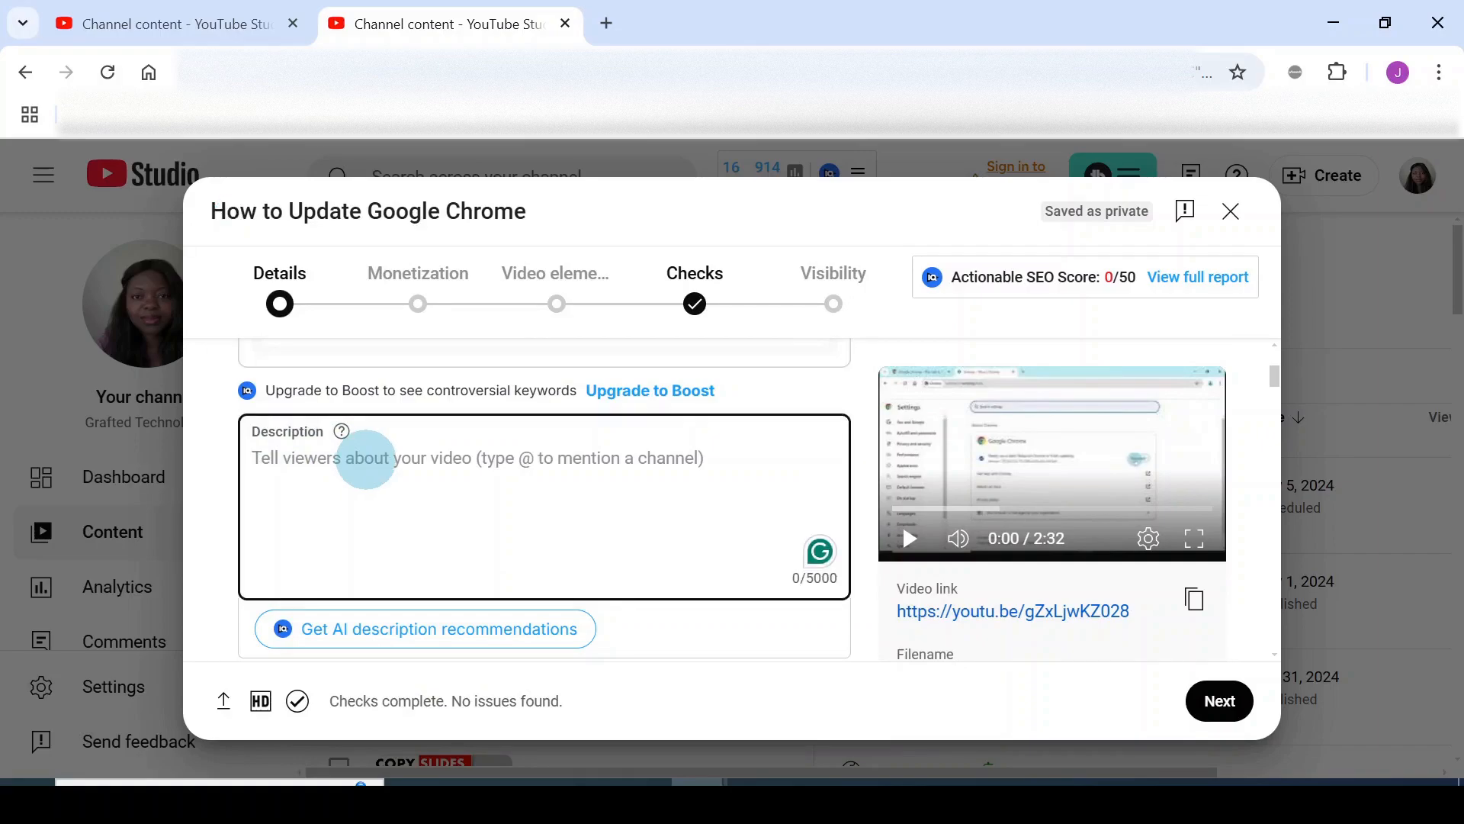
key(ctrl+v)
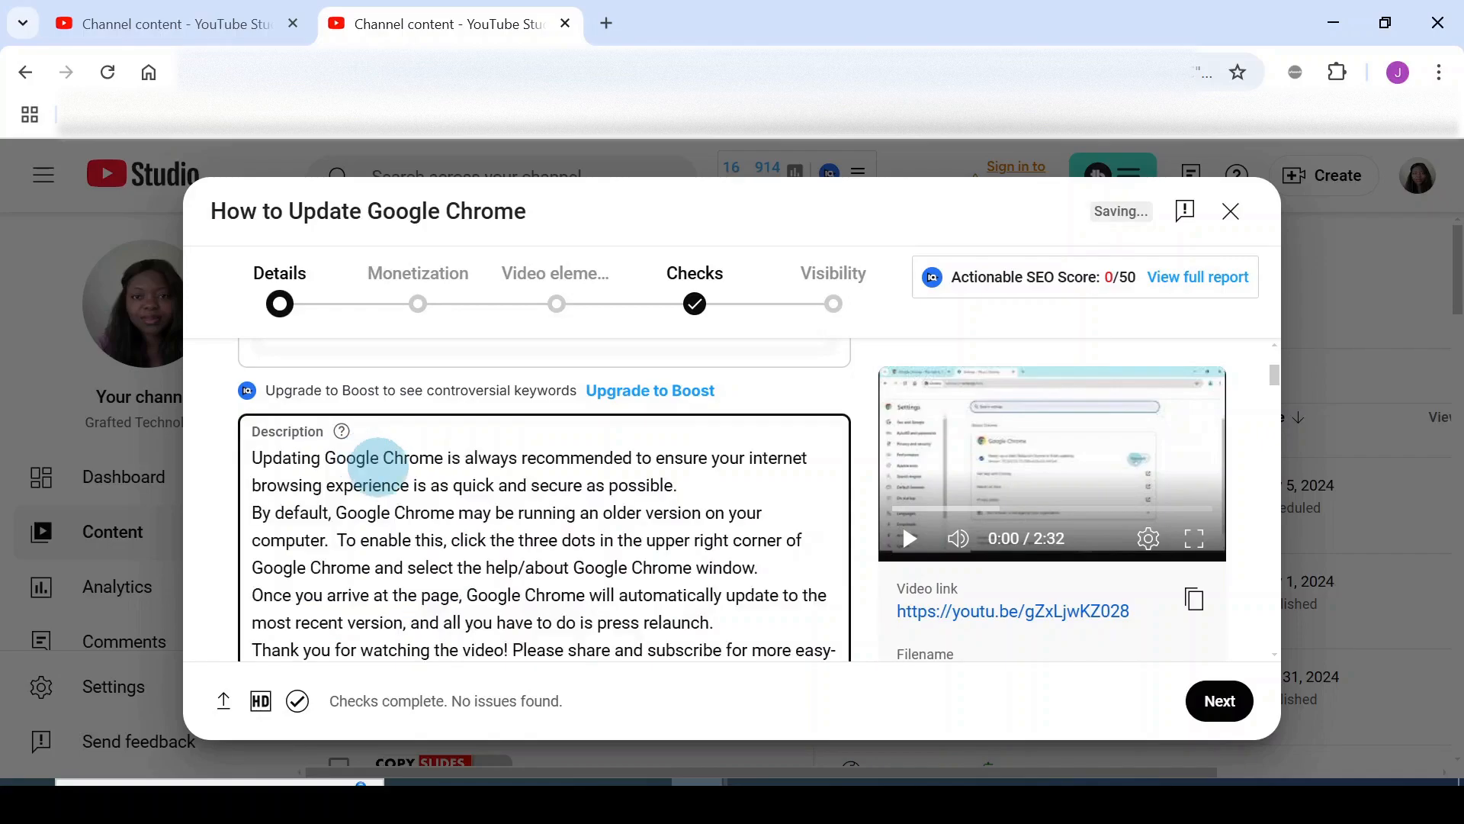
- Separate the description's four paragraphs with blank lines
click(681, 488)
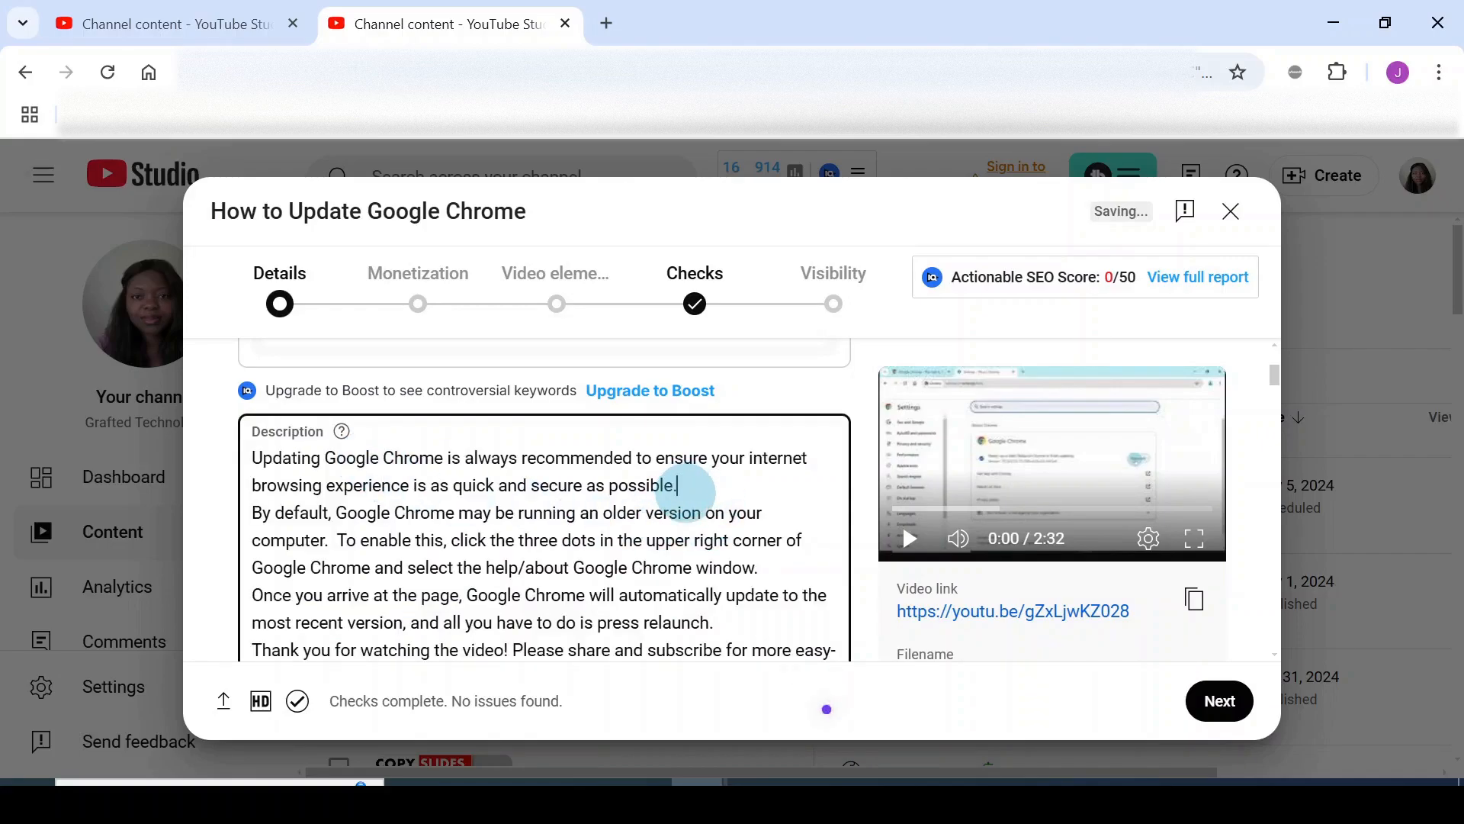
key(Return)
click(760, 595)
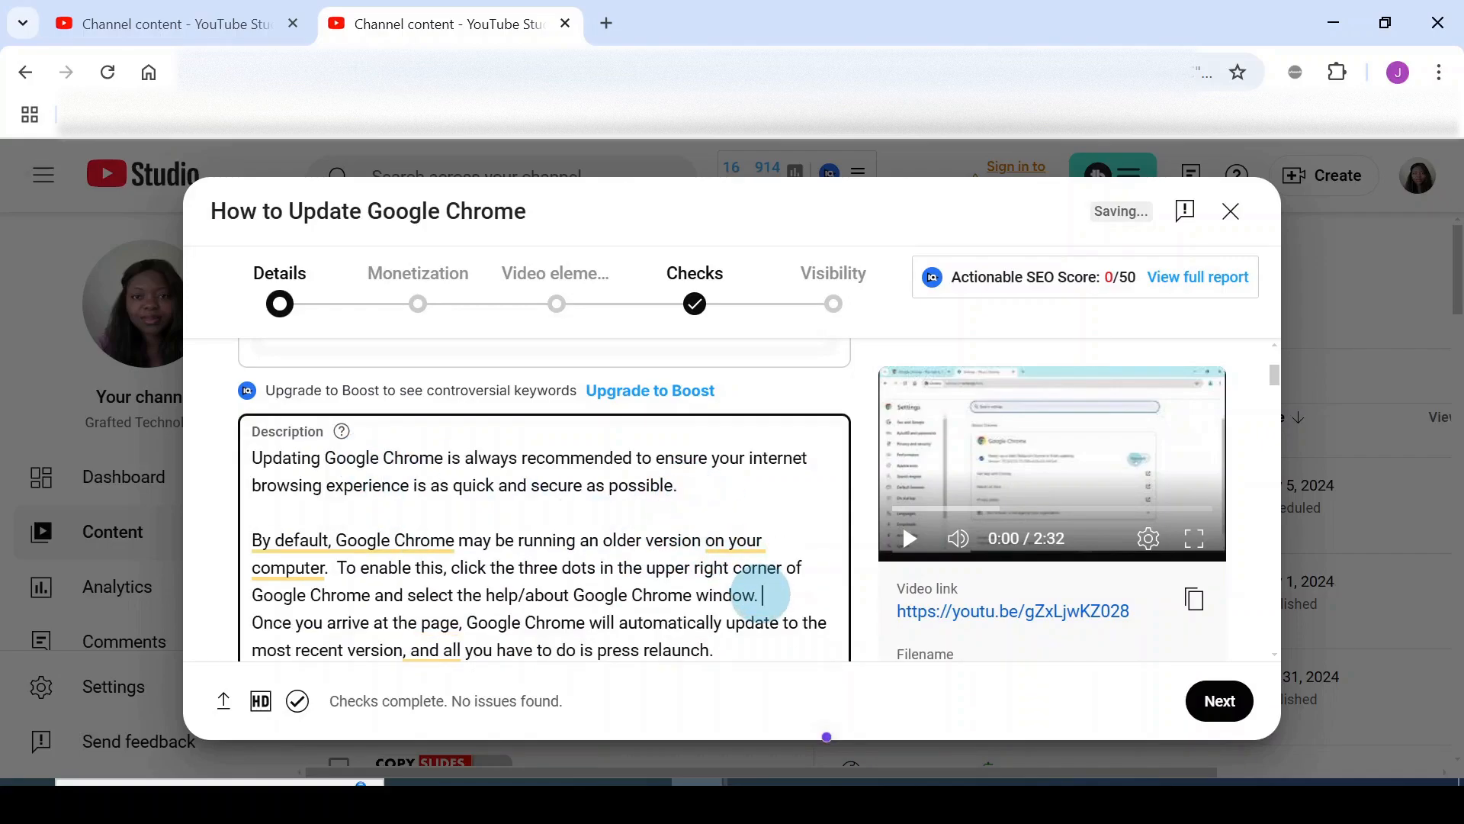
key(Return)
scroll(745, 588, down, 3)
click(714, 448)
key(Return)
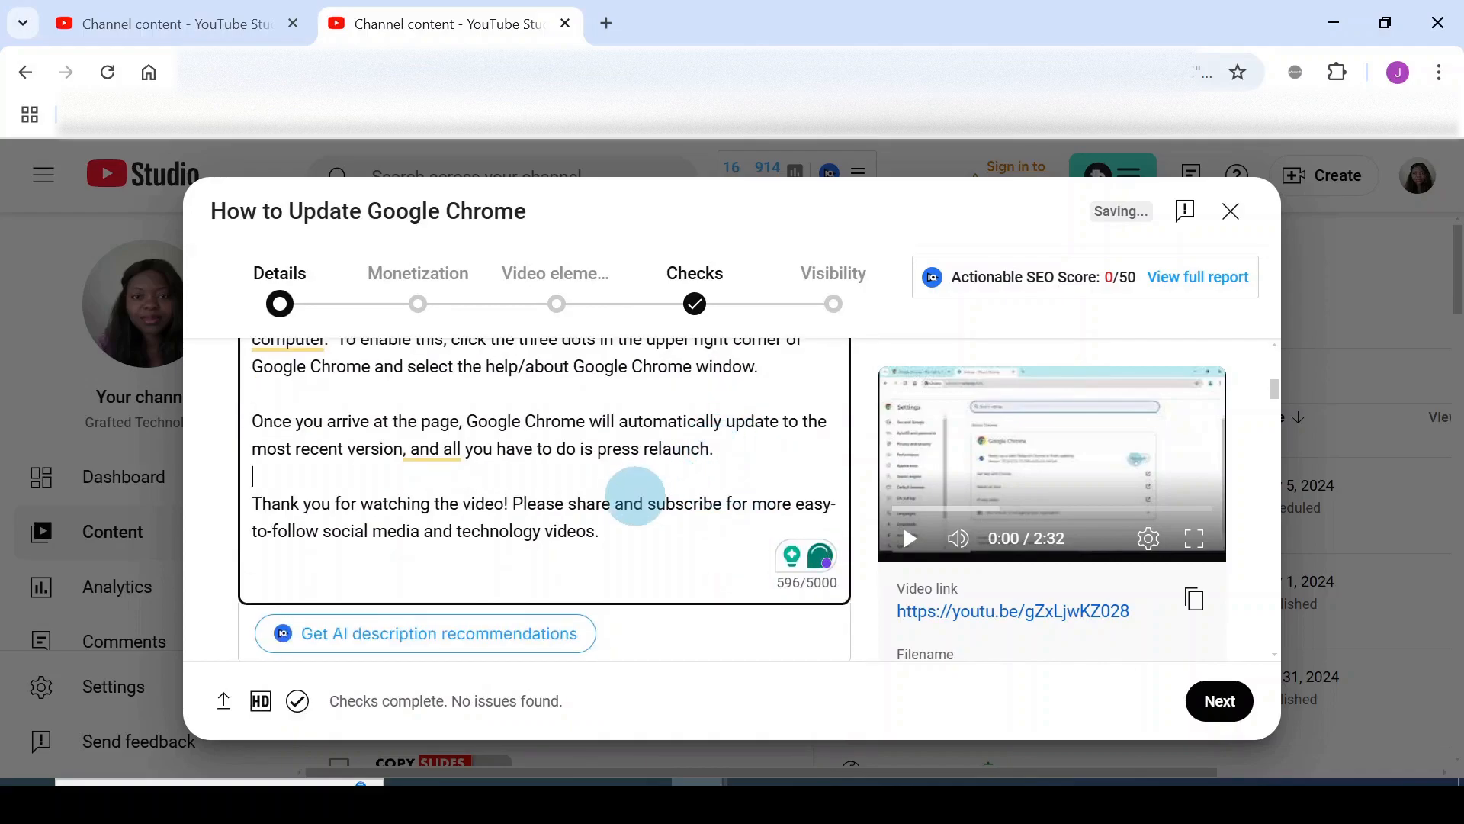
scroll(641, 503, up, 3)
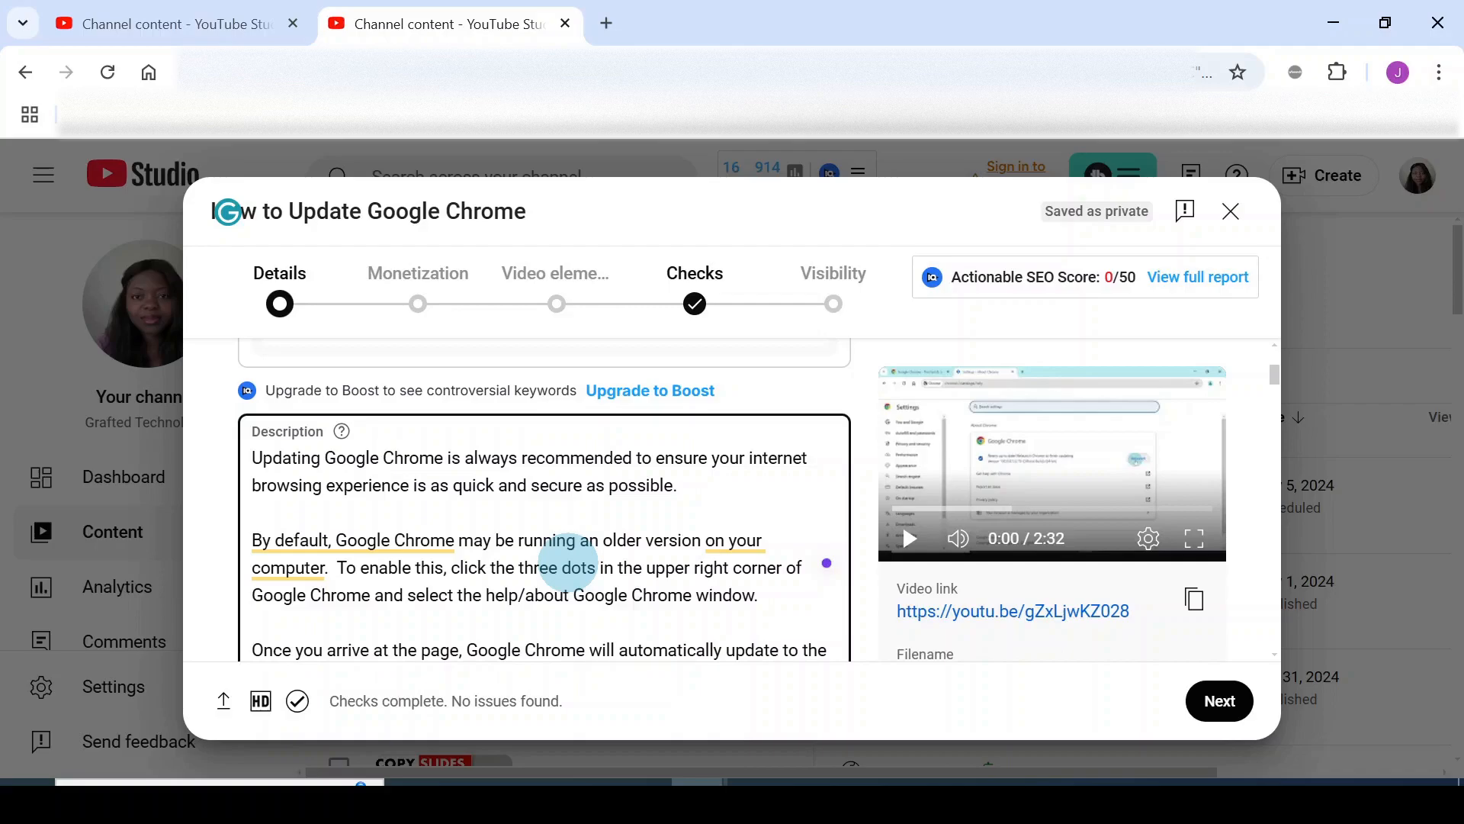
- Upload the image Update Google Chrome.jpg as the video's thumbnail
scroll(568, 564, down, 5)
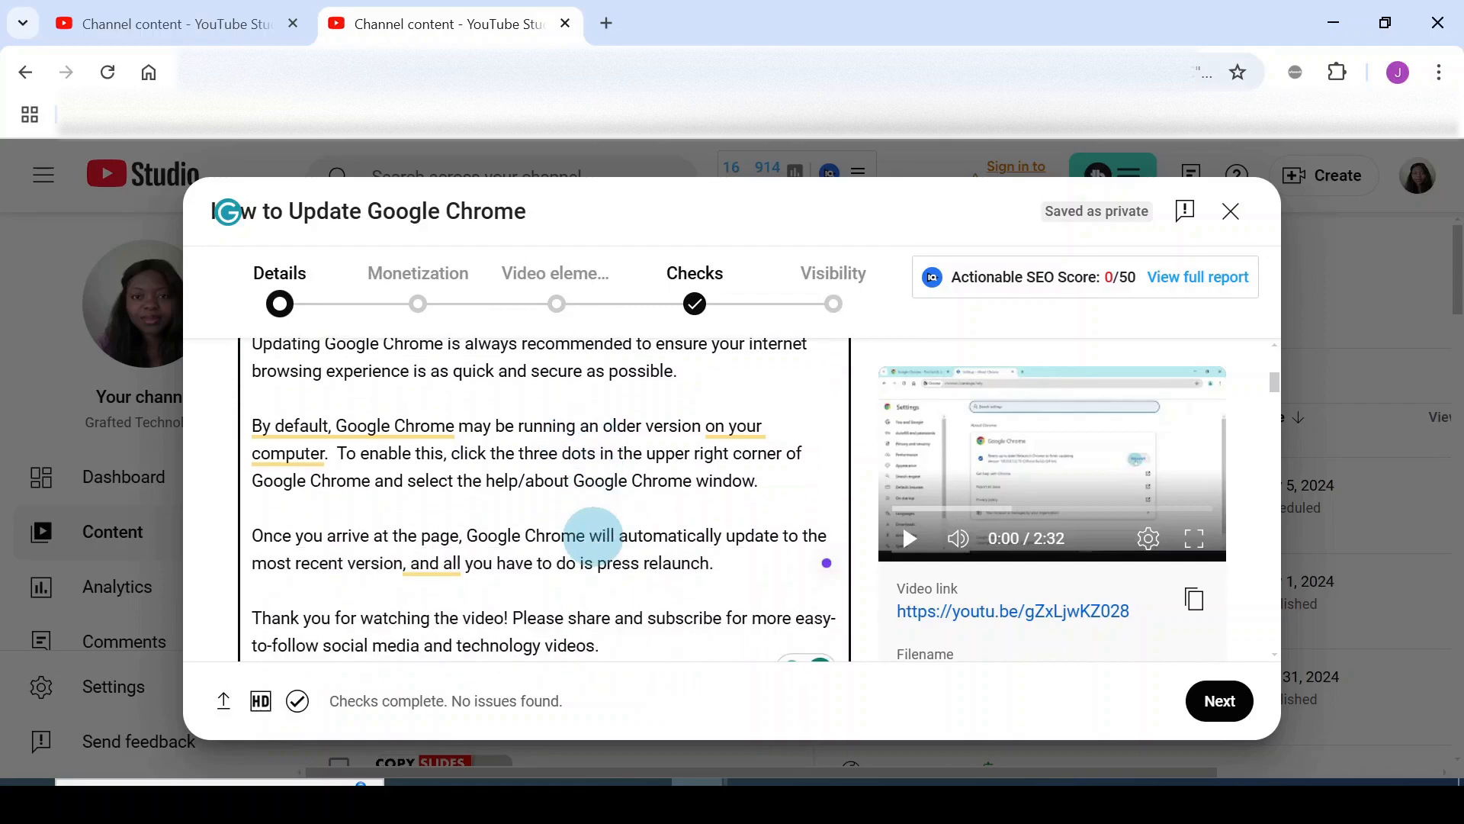
scroll(597, 528, down, 3)
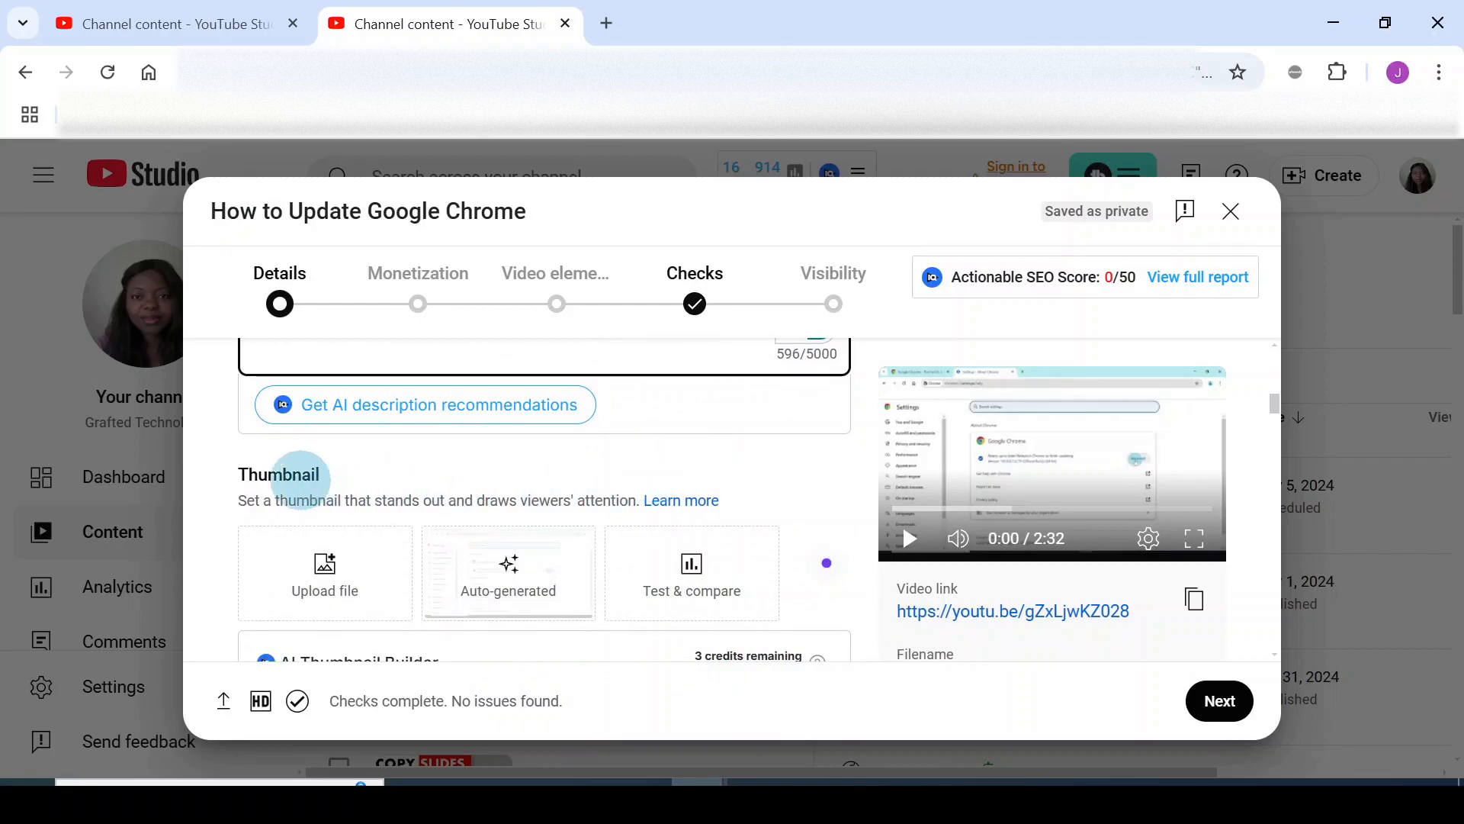
scroll(288, 483, down, 2)
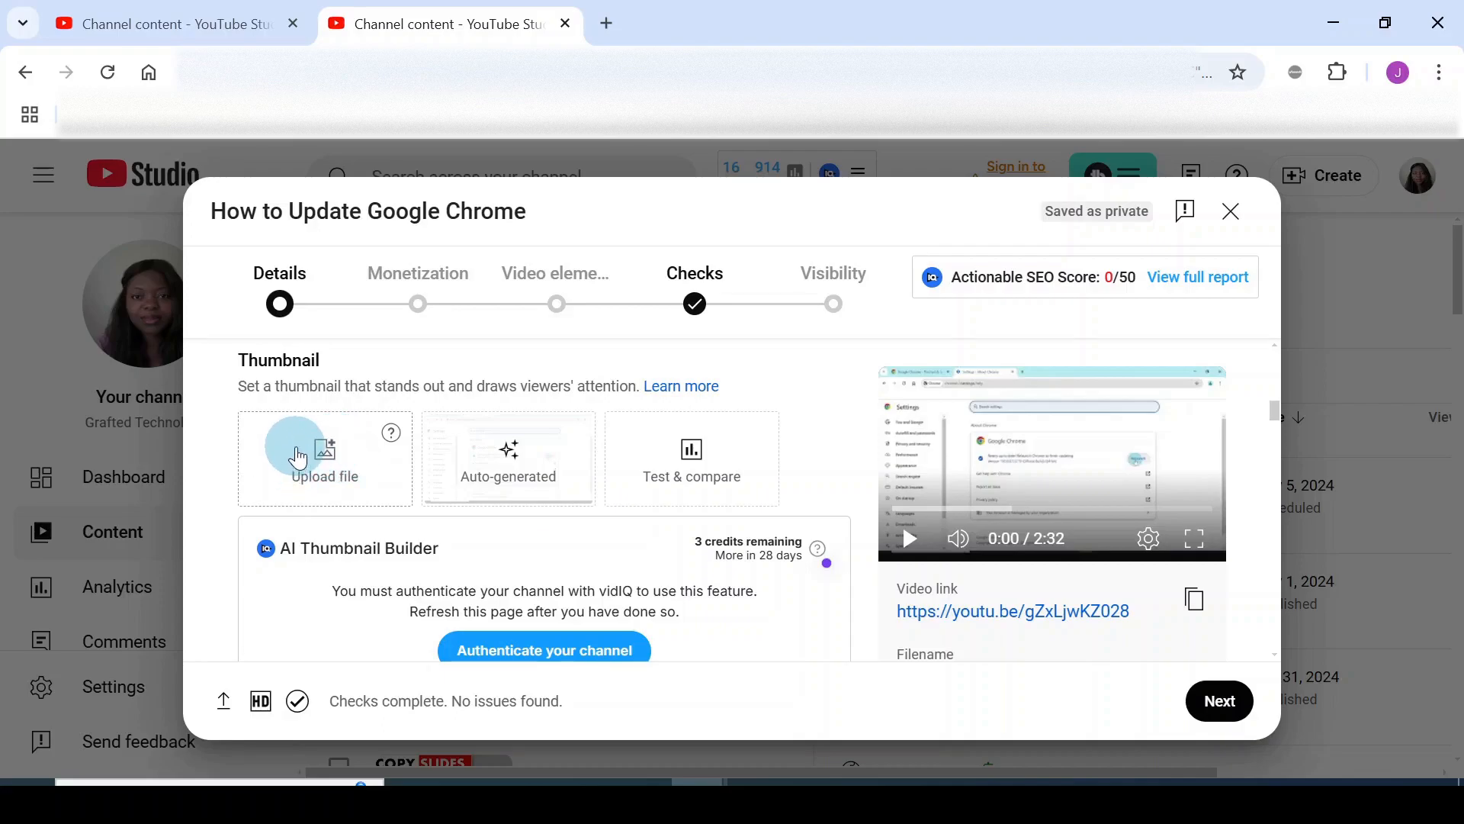
click(298, 449)
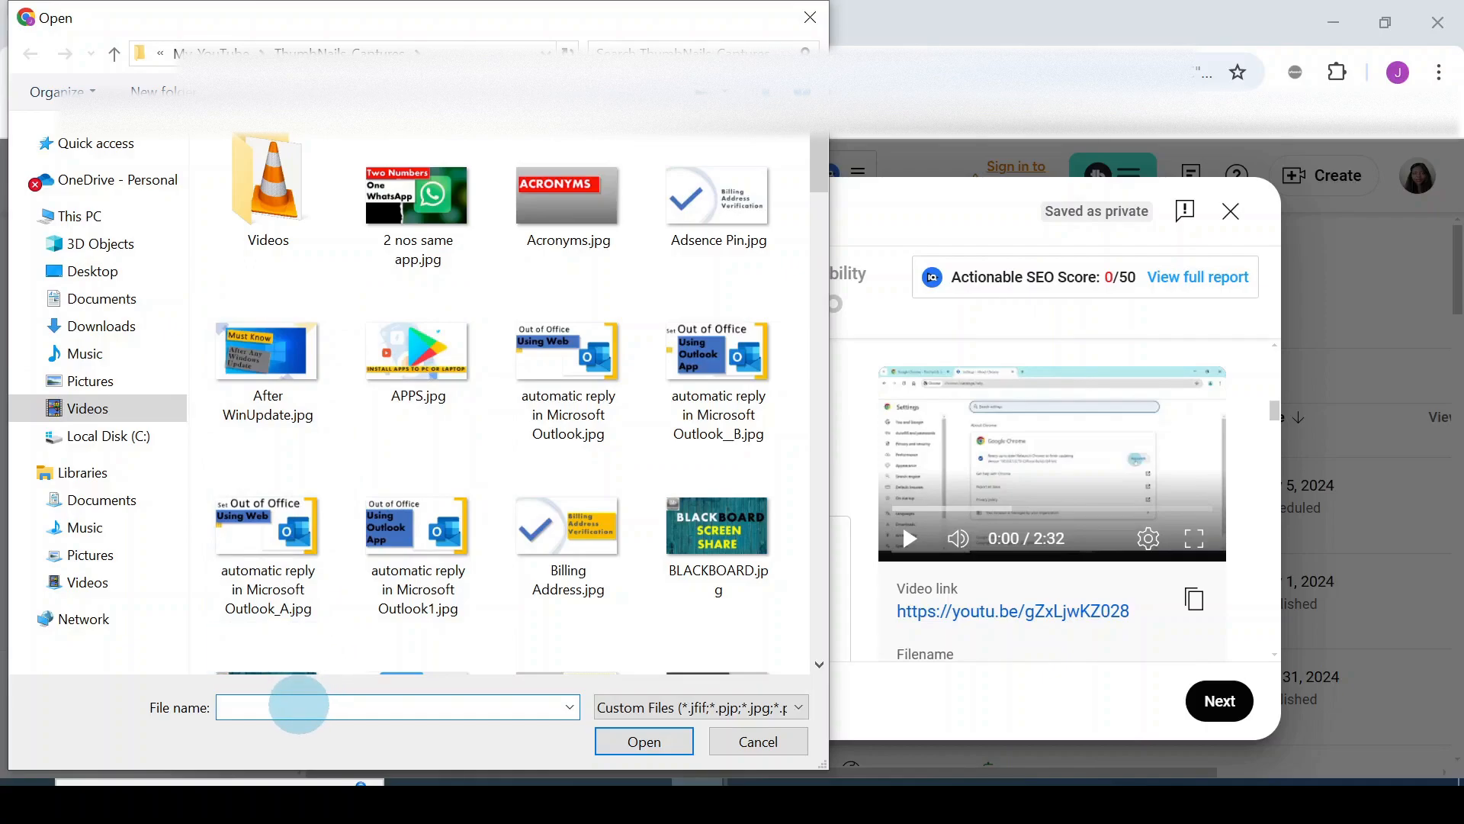
text(u)
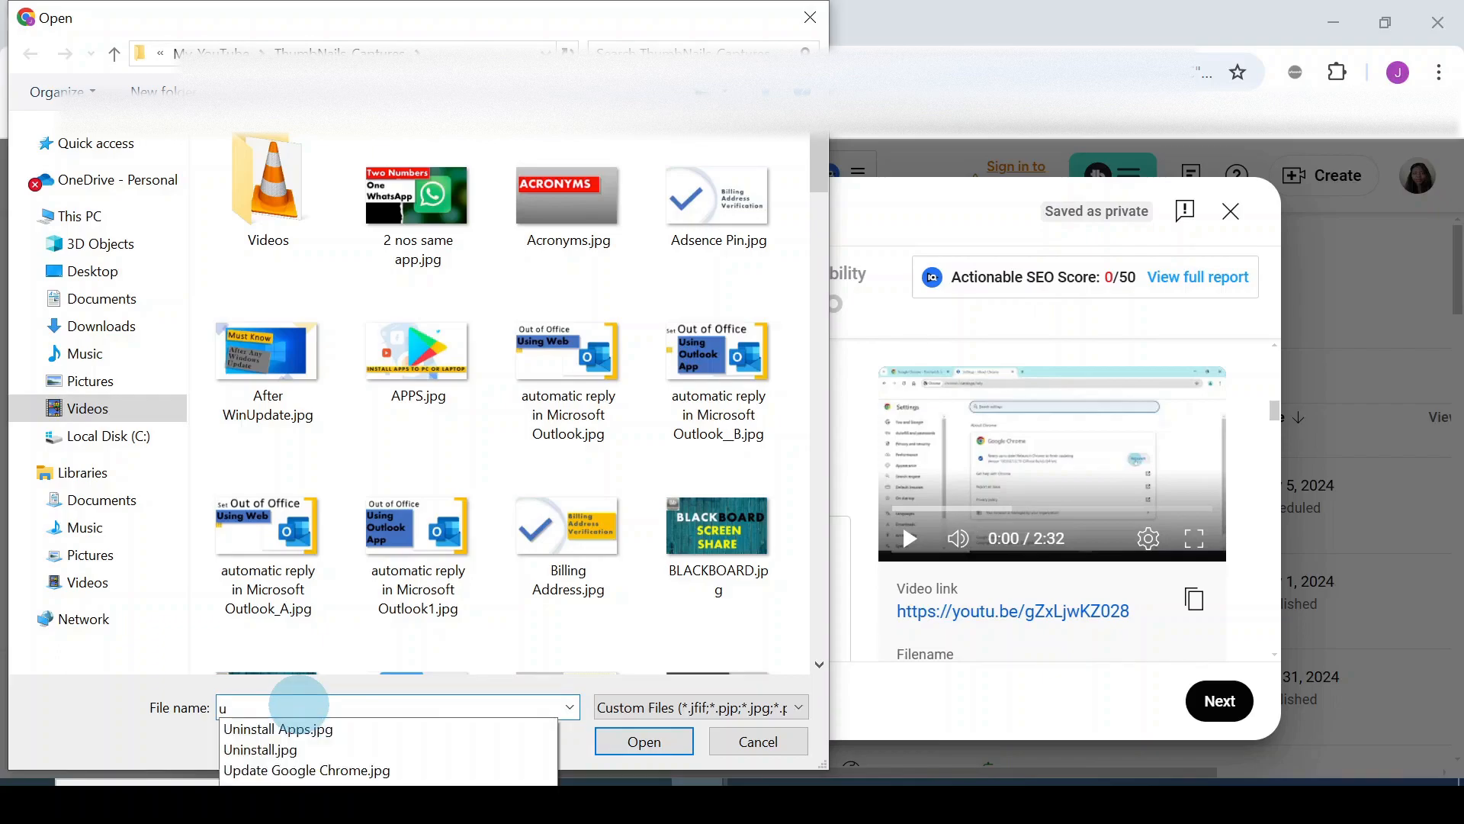
click(302, 774)
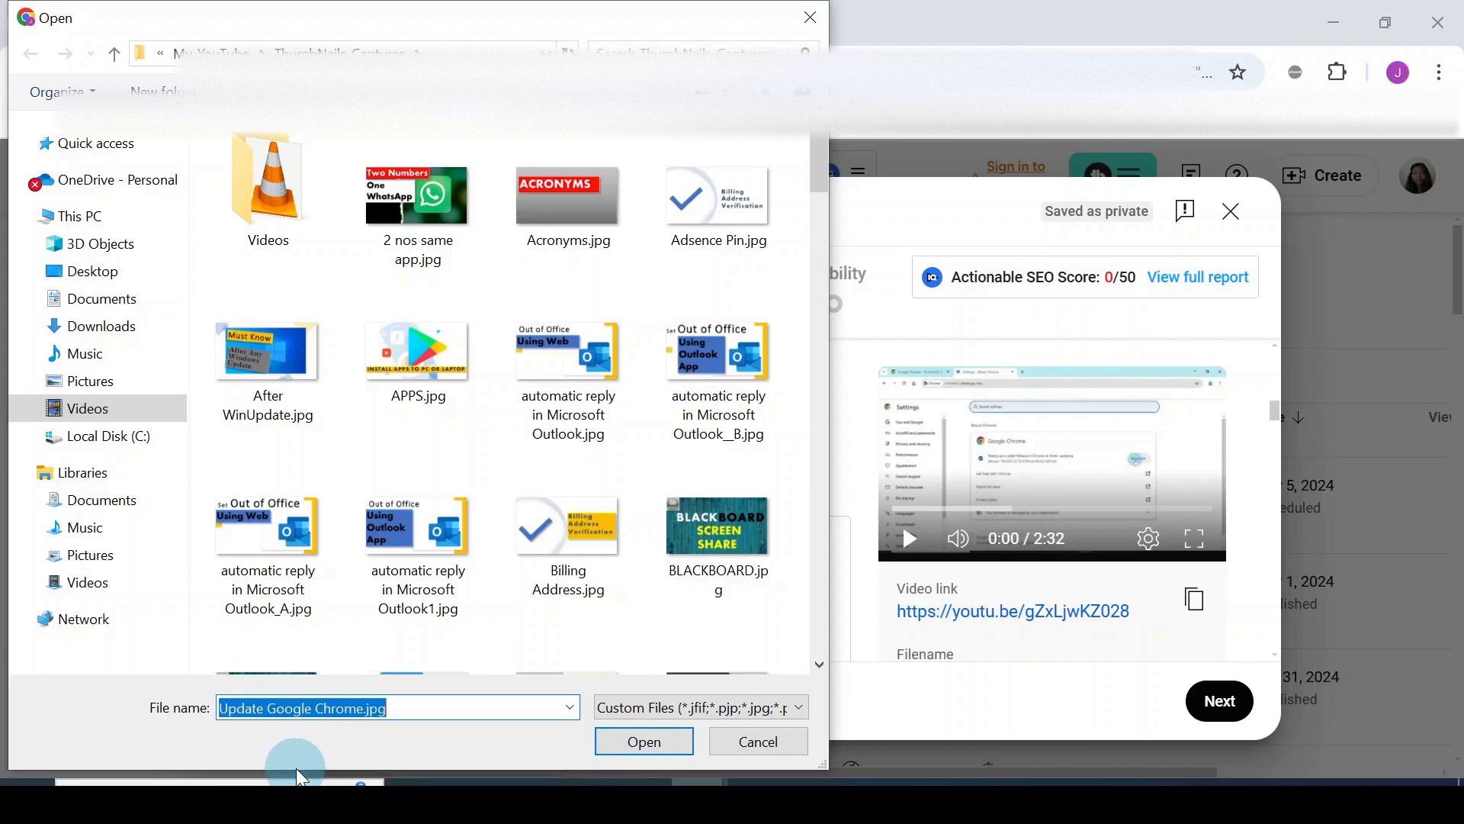
click(645, 744)
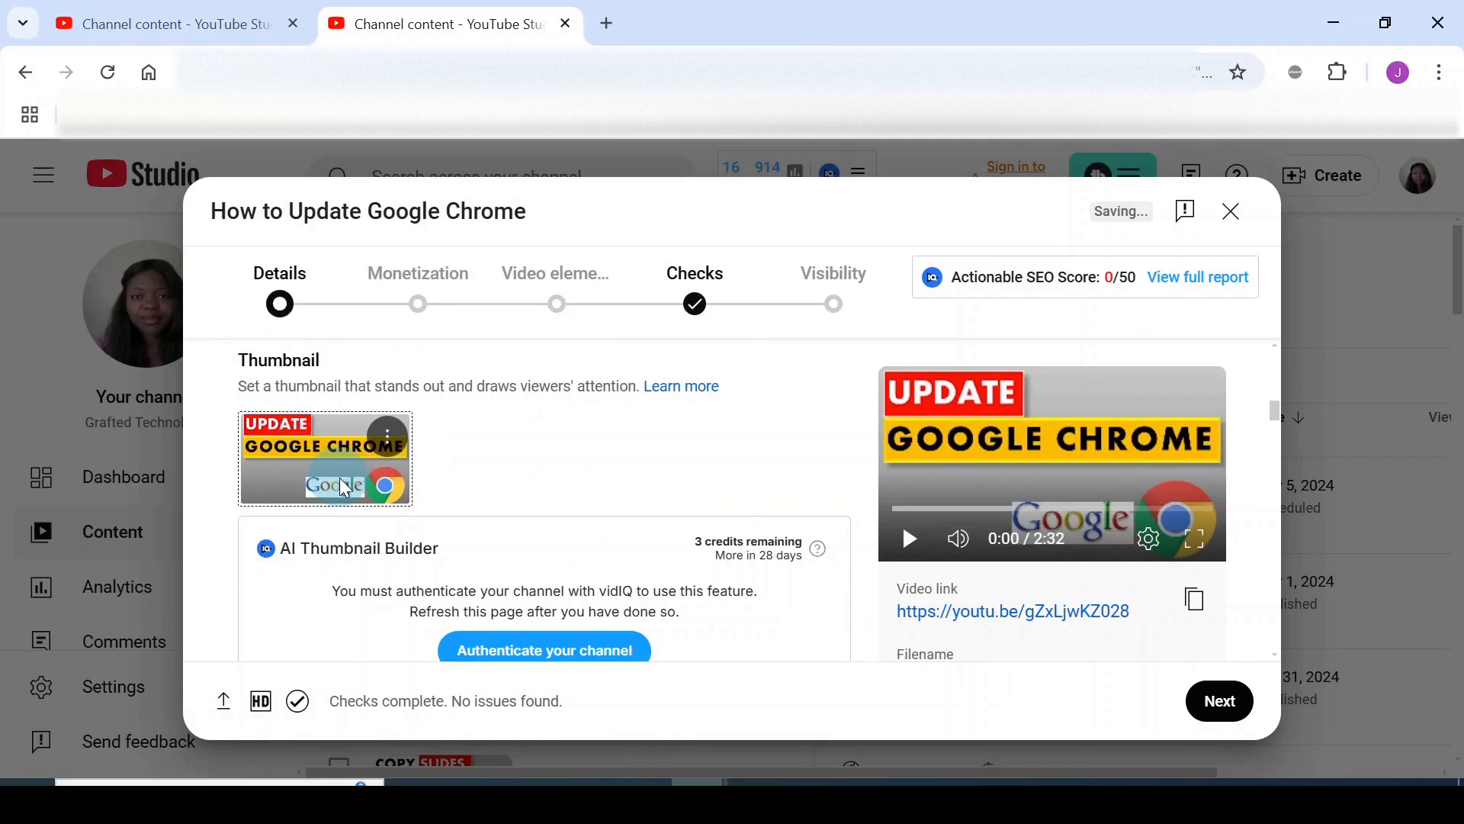
- Add the video to the Google playlist
scroll(623, 428, down, 5)
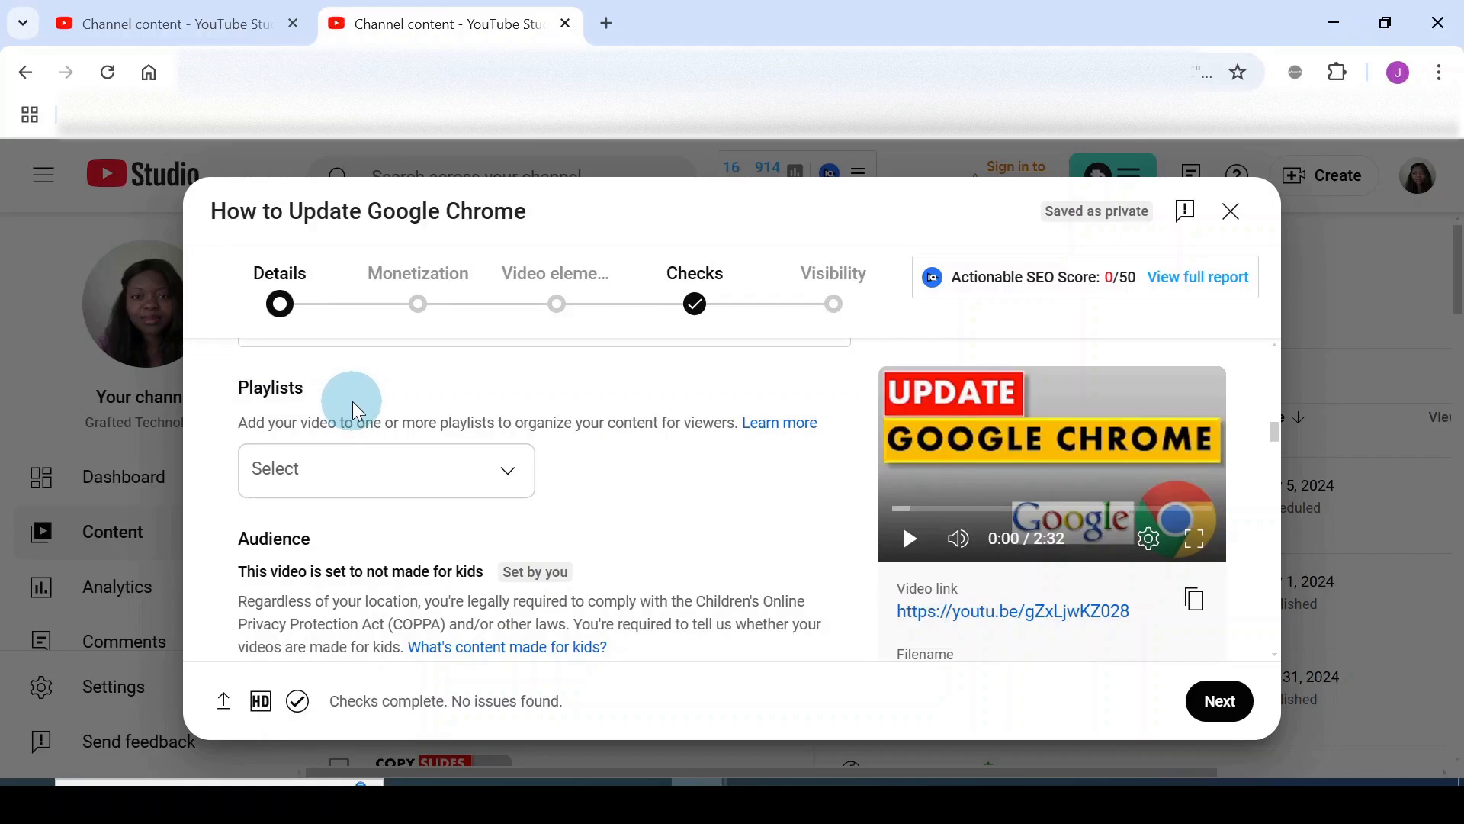
click(508, 477)
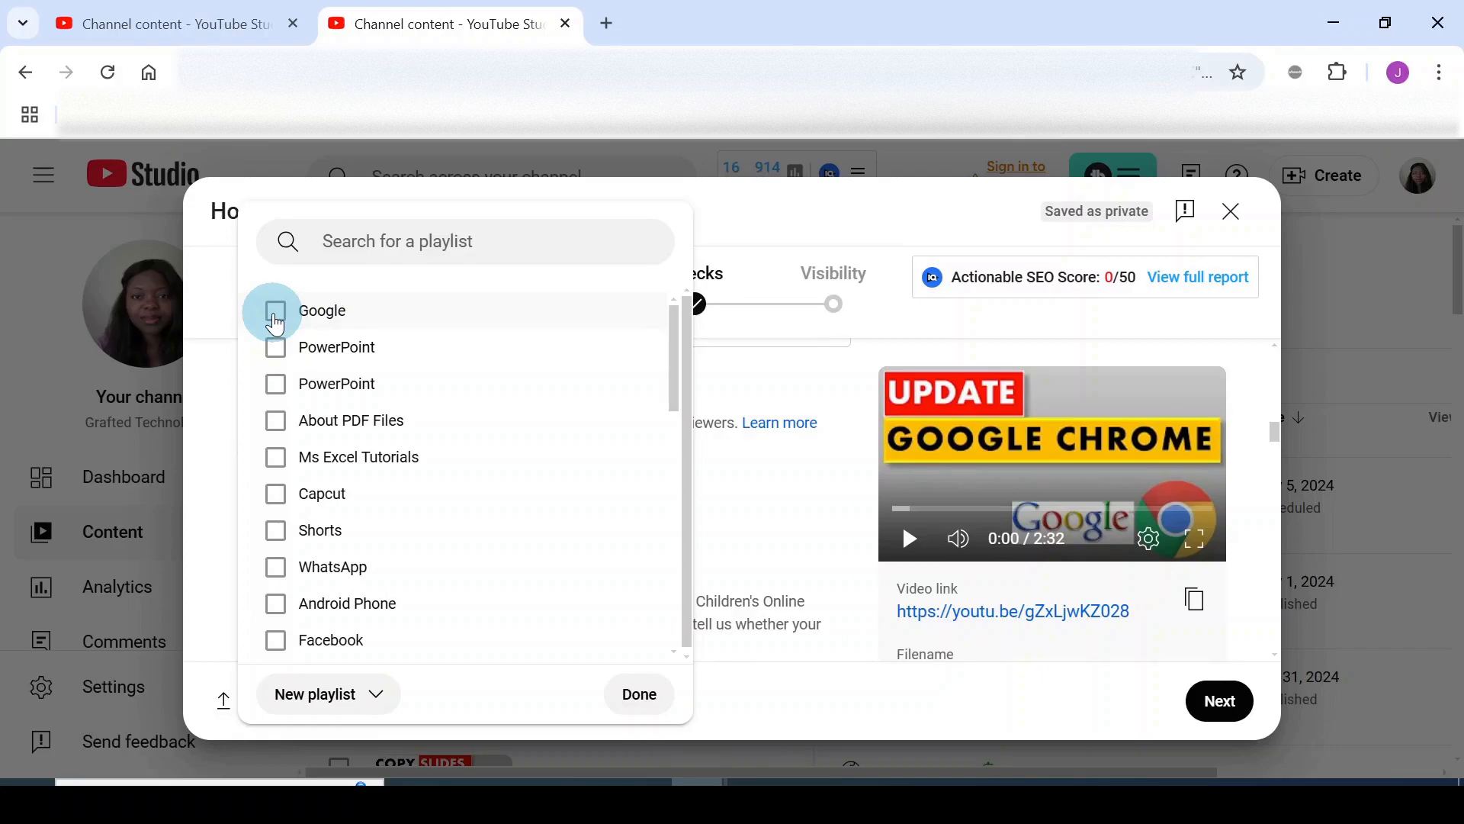
click(276, 313)
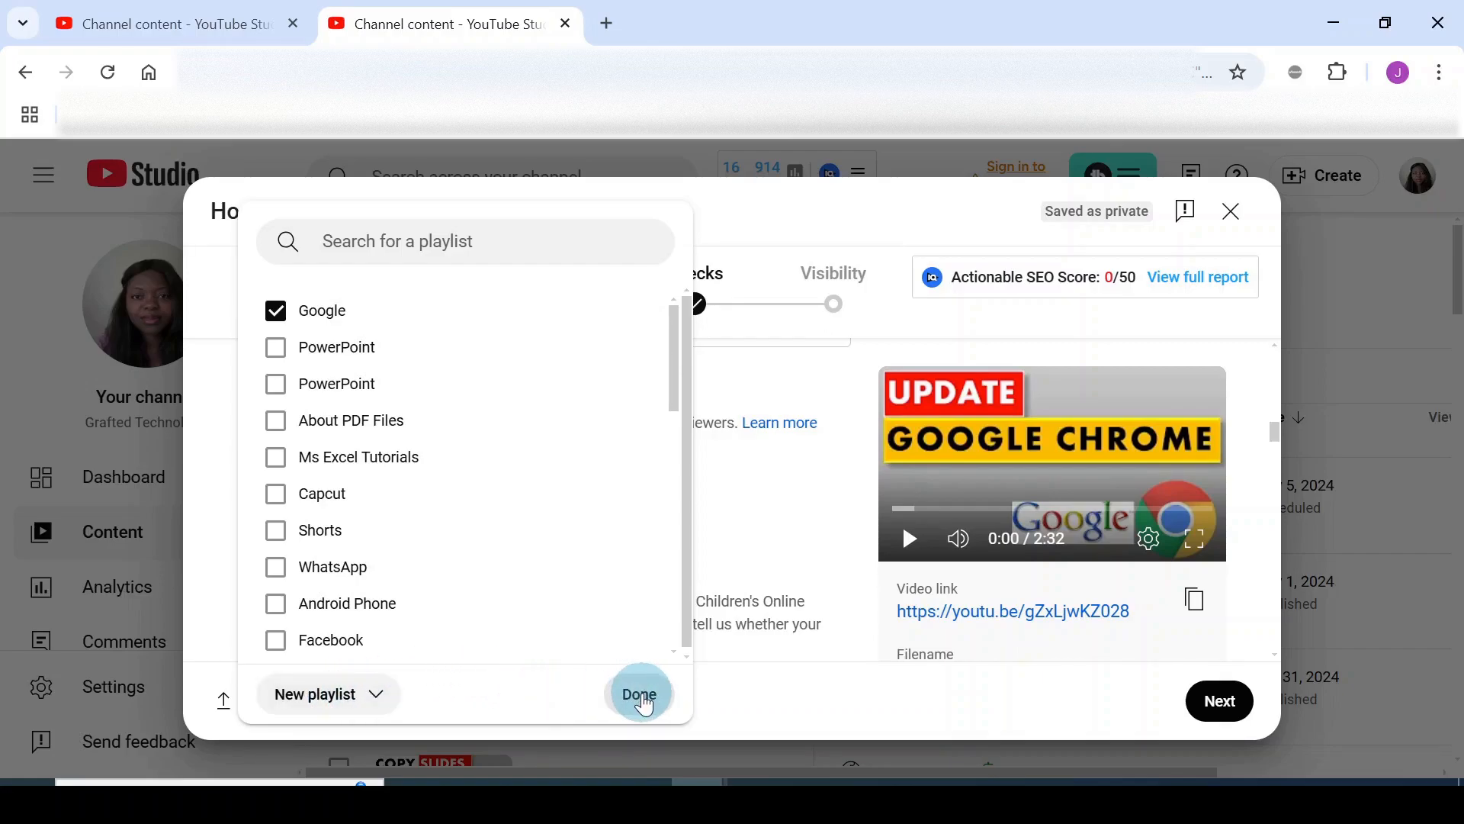
click(648, 700)
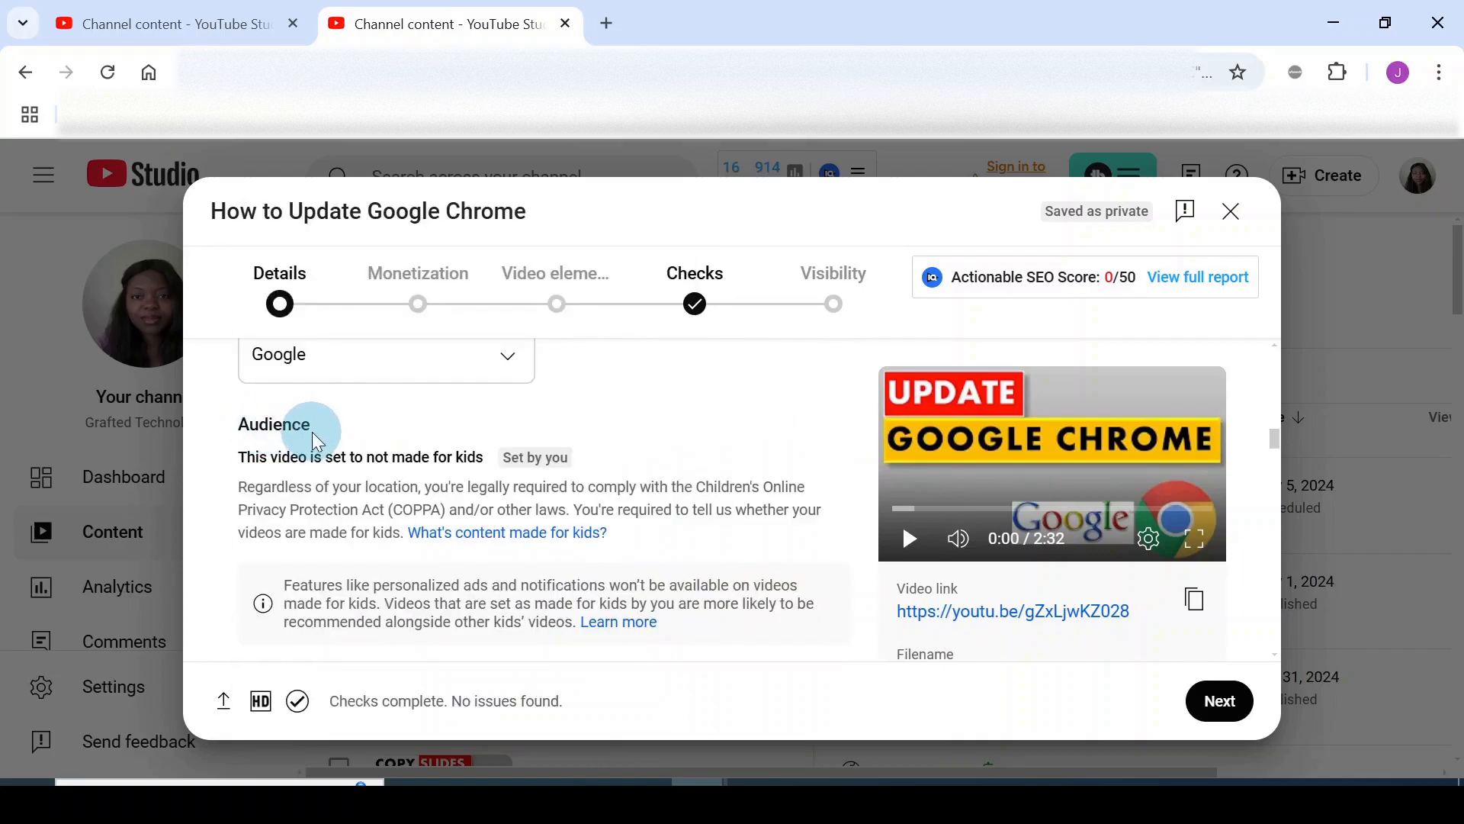
- Check the audience and paid promotion settings, and answer No to the altered content question
scroll(652, 519, down, 3)
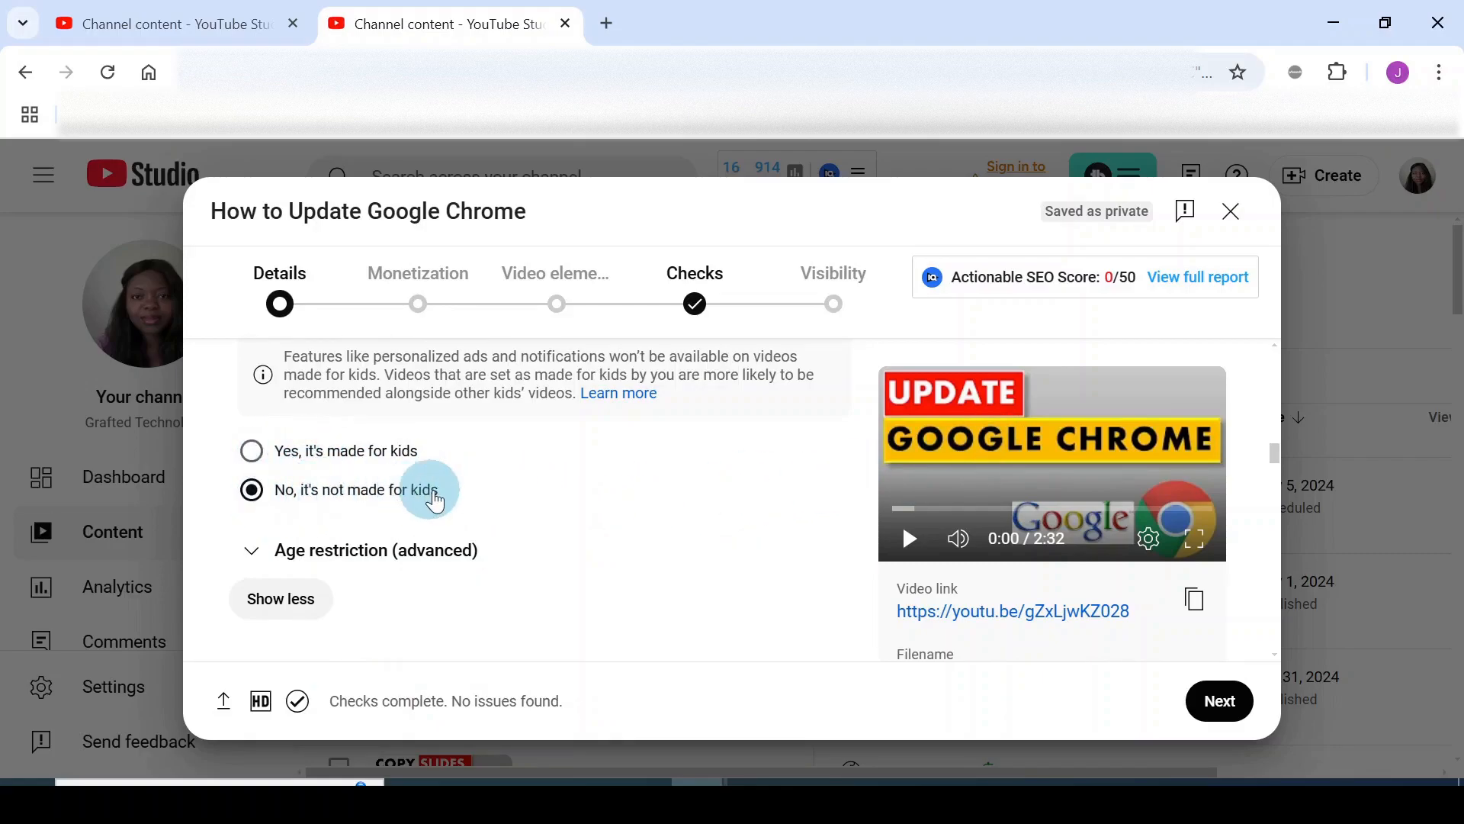
scroll(436, 492, down, 3)
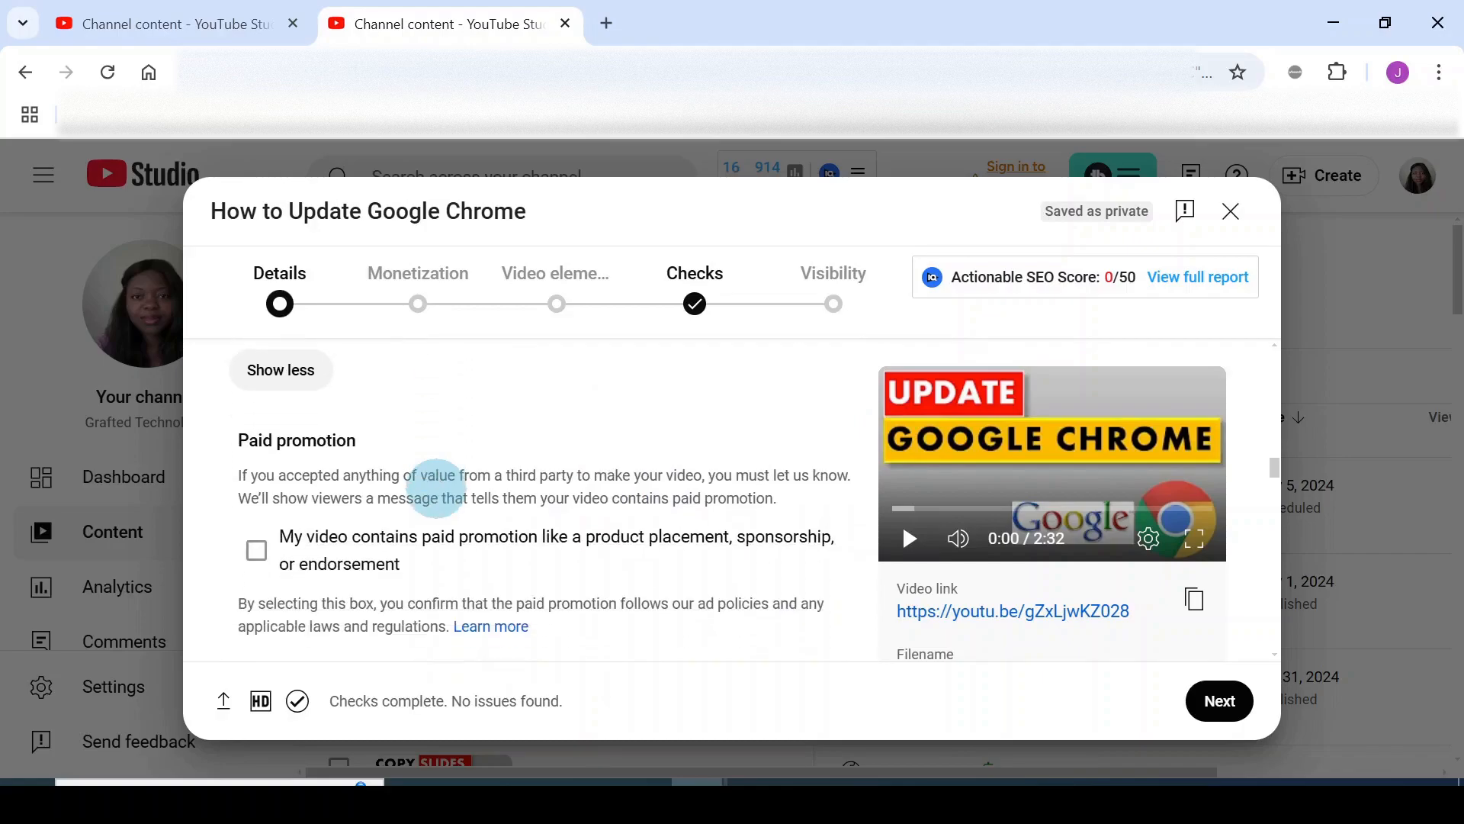
scroll(437, 488, down, 2)
scroll(431, 492, up, 2)
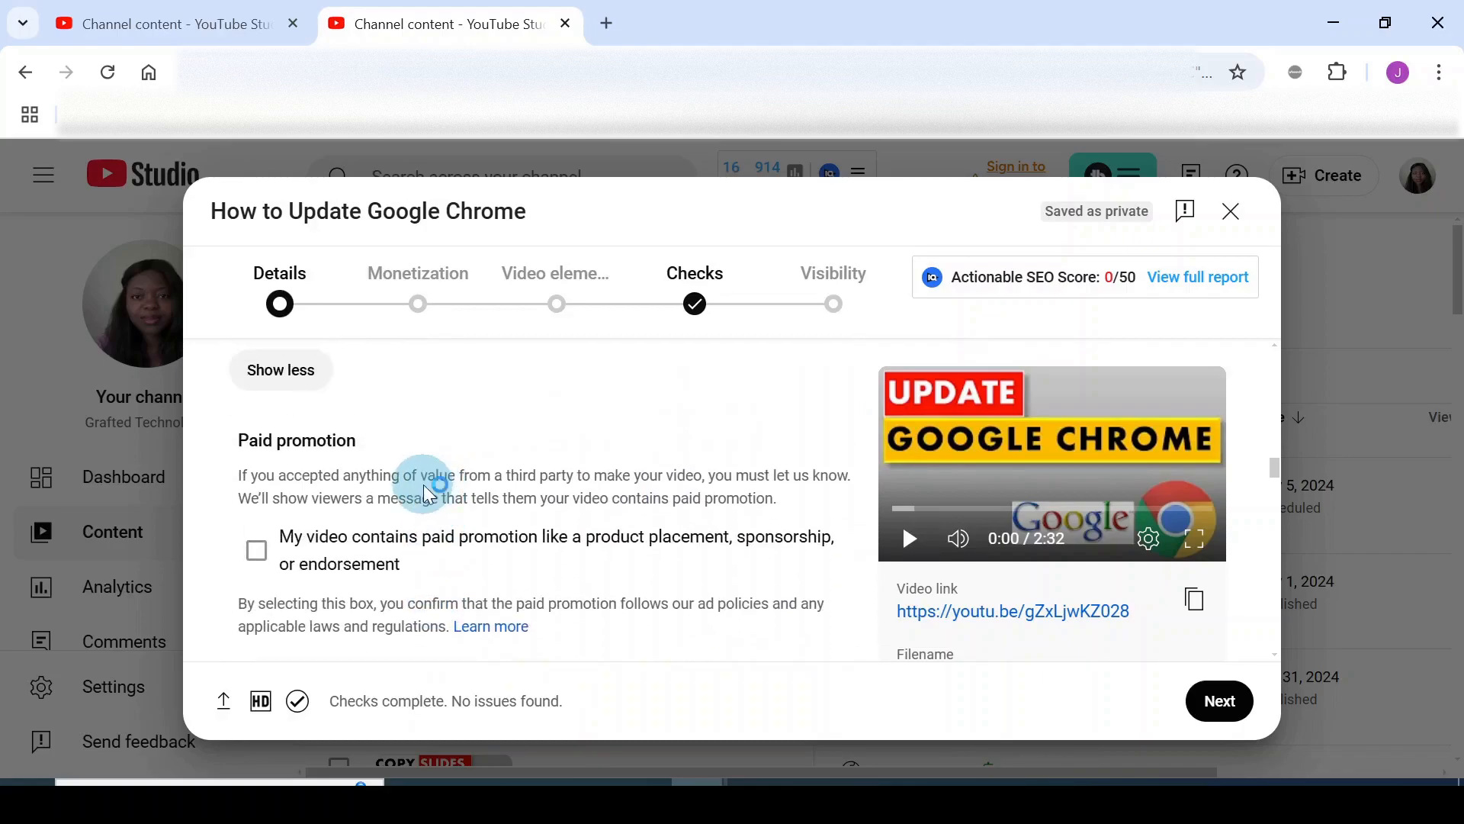
scroll(429, 496, down, 2)
scroll(610, 499, up, 2)
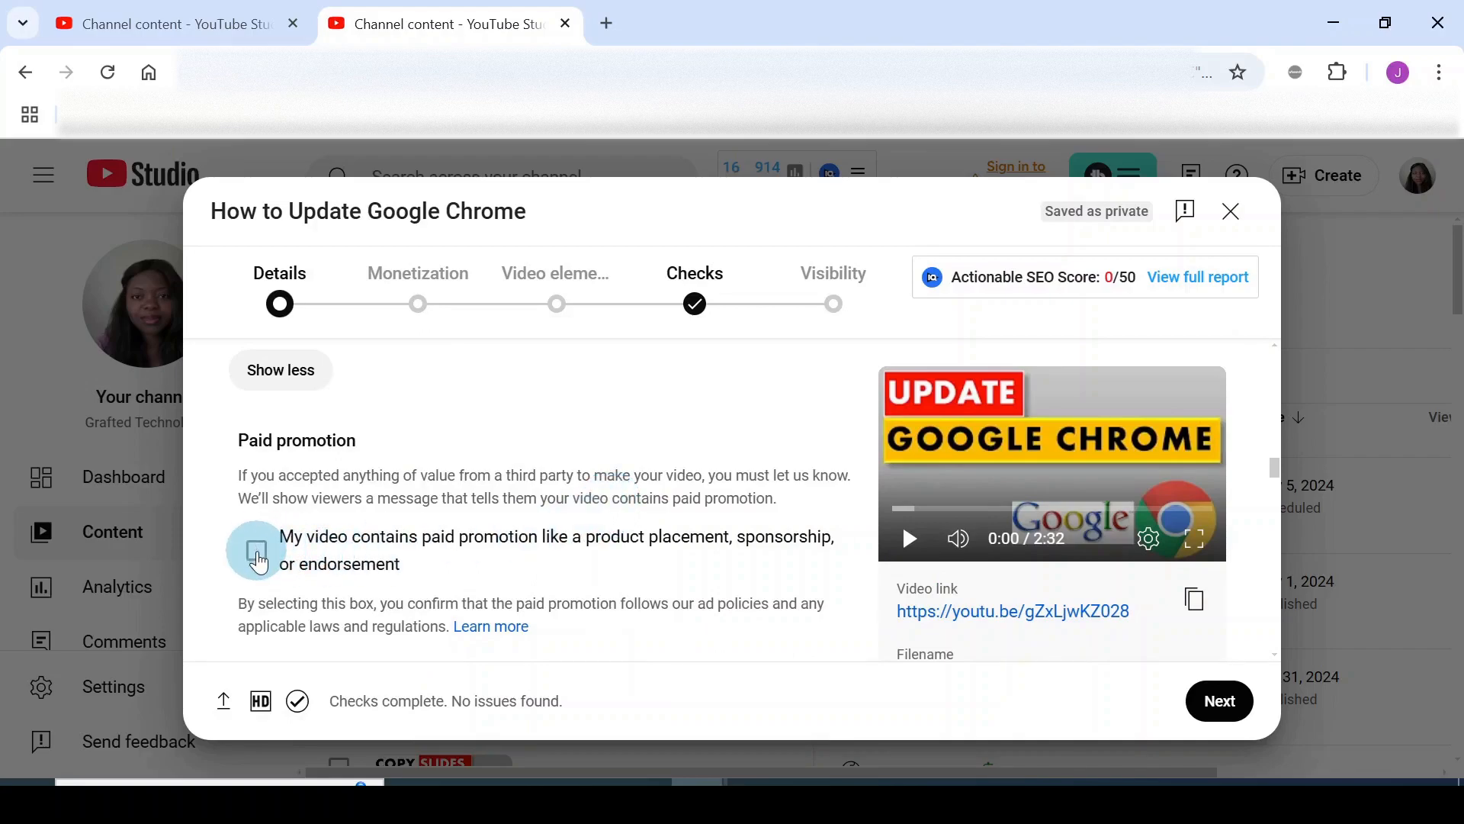
scroll(424, 490, down, 2)
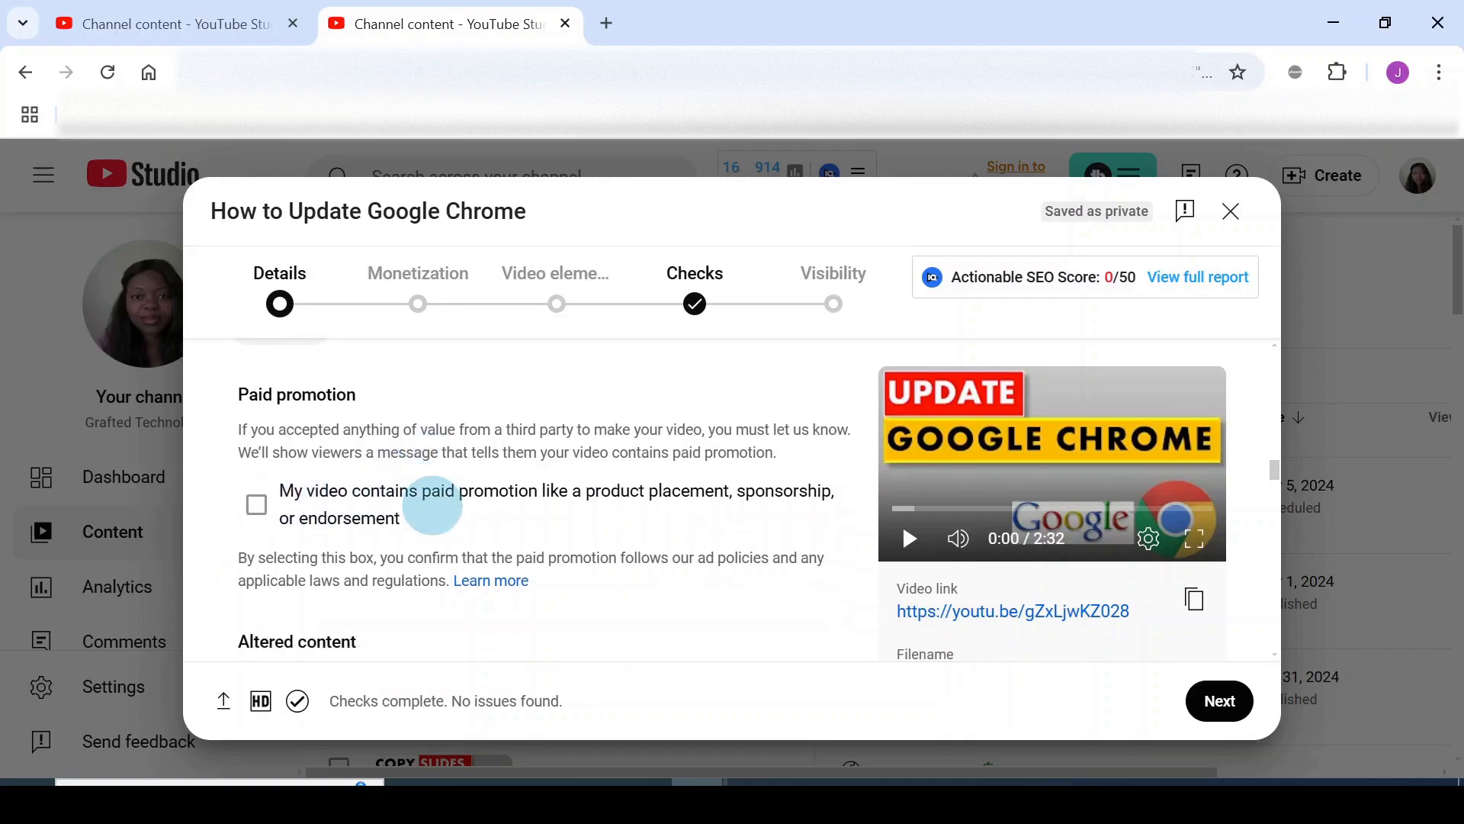
scroll(446, 497, down, 2)
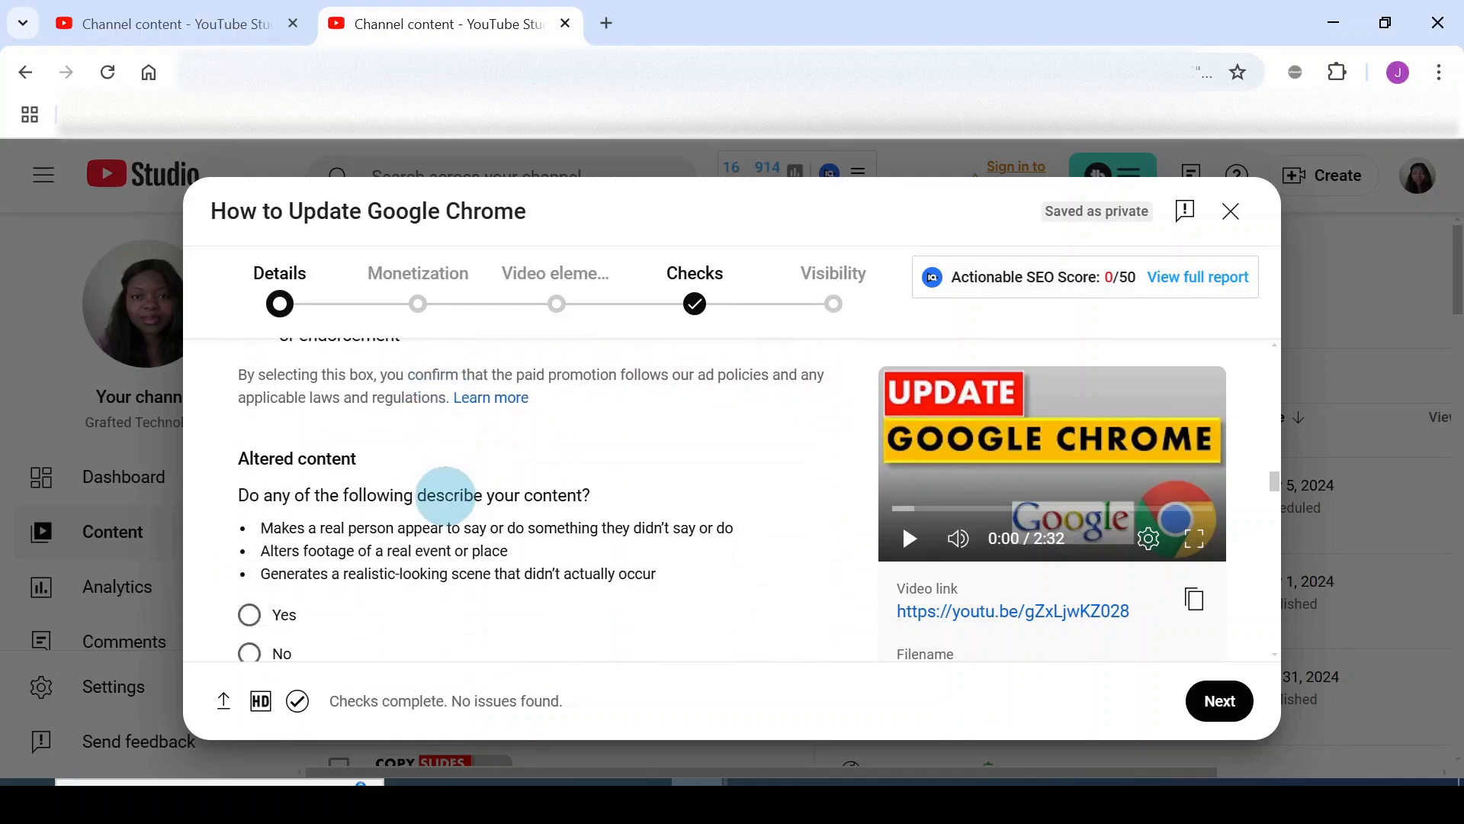
scroll(449, 492, down, 2)
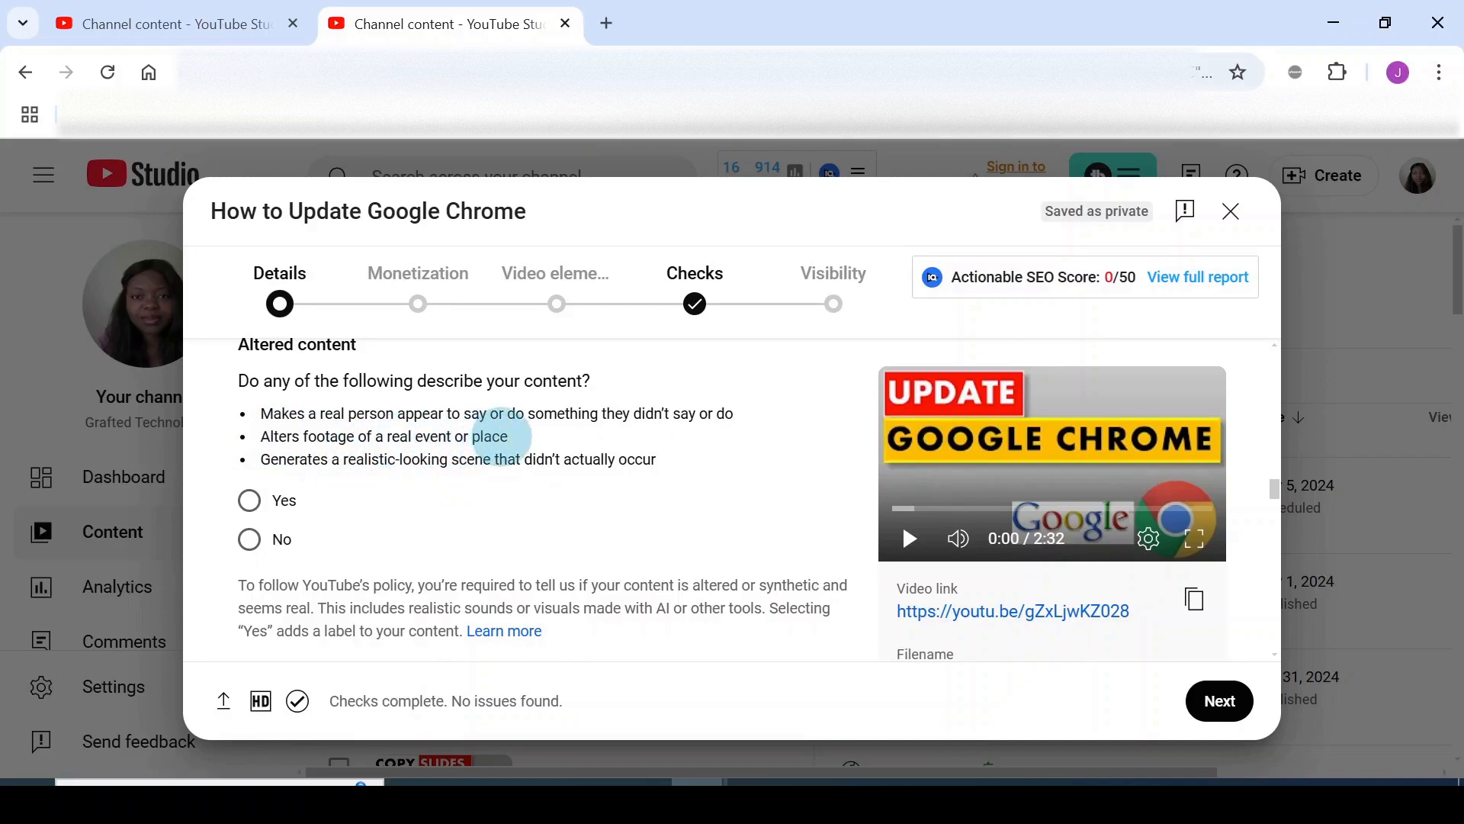
click(250, 539)
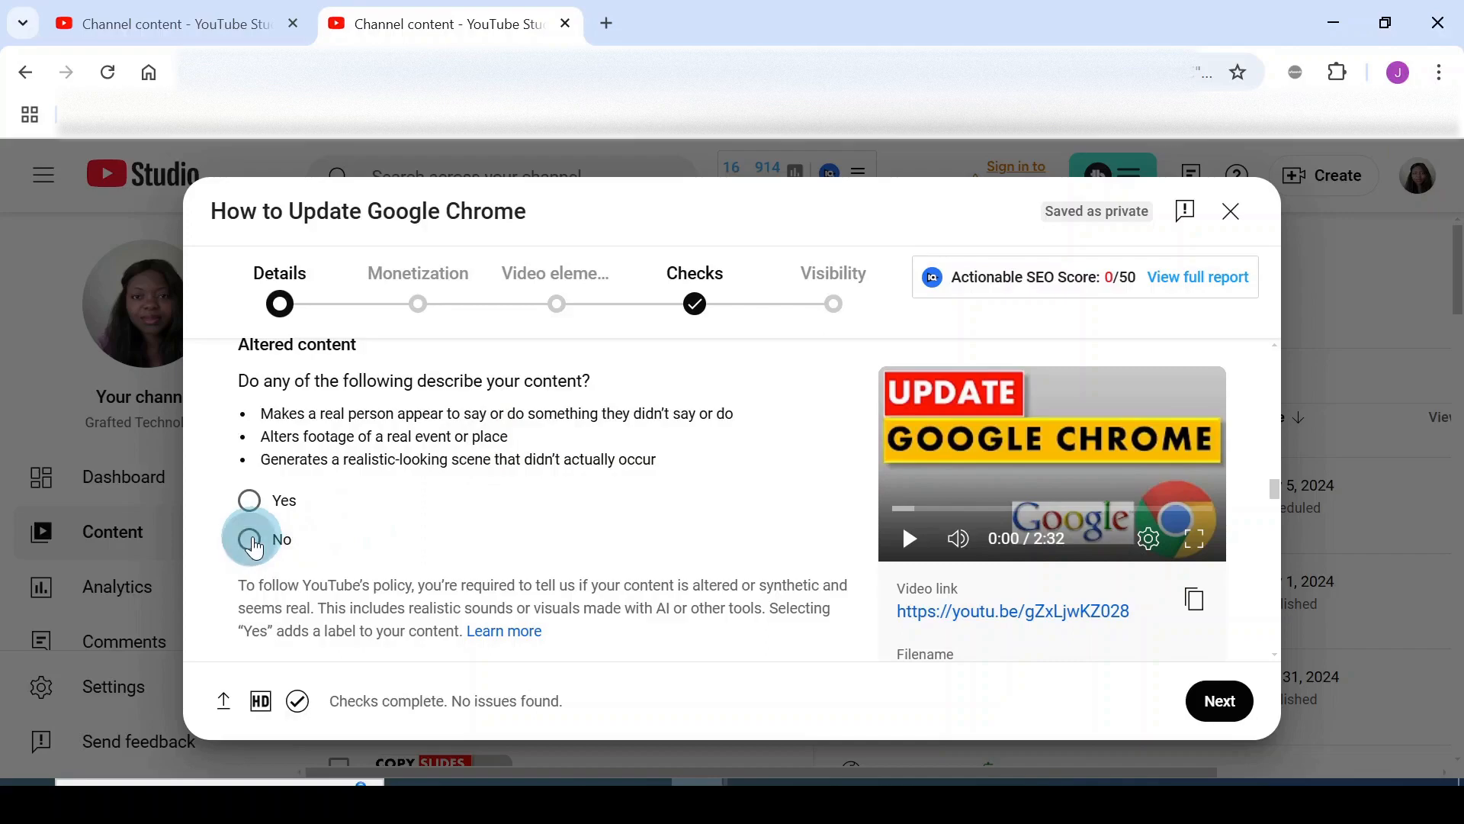
- Add the tag Google Chrome to the video
scroll(534, 505, down, 5)
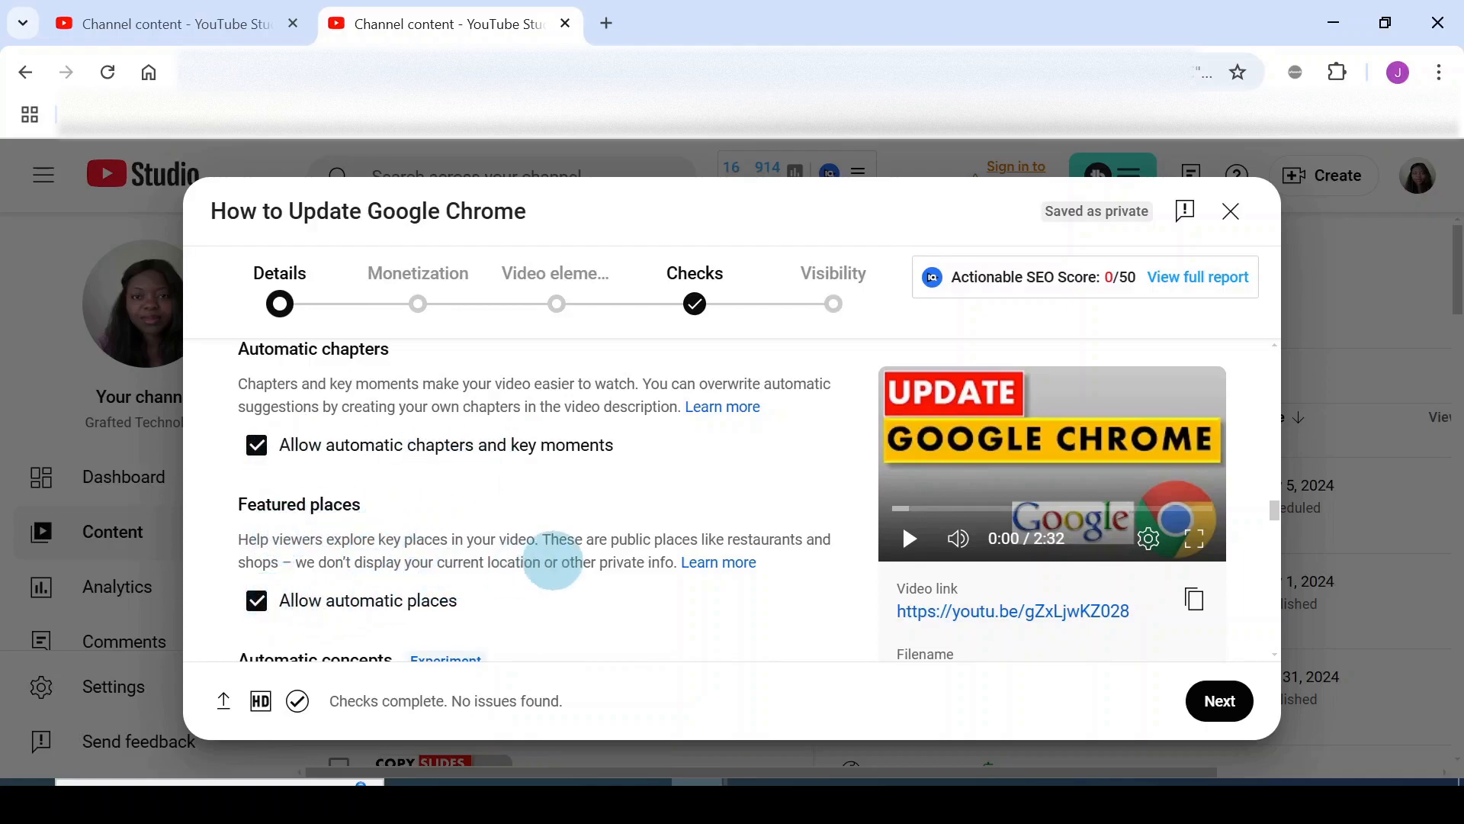
scroll(558, 515, down, 3)
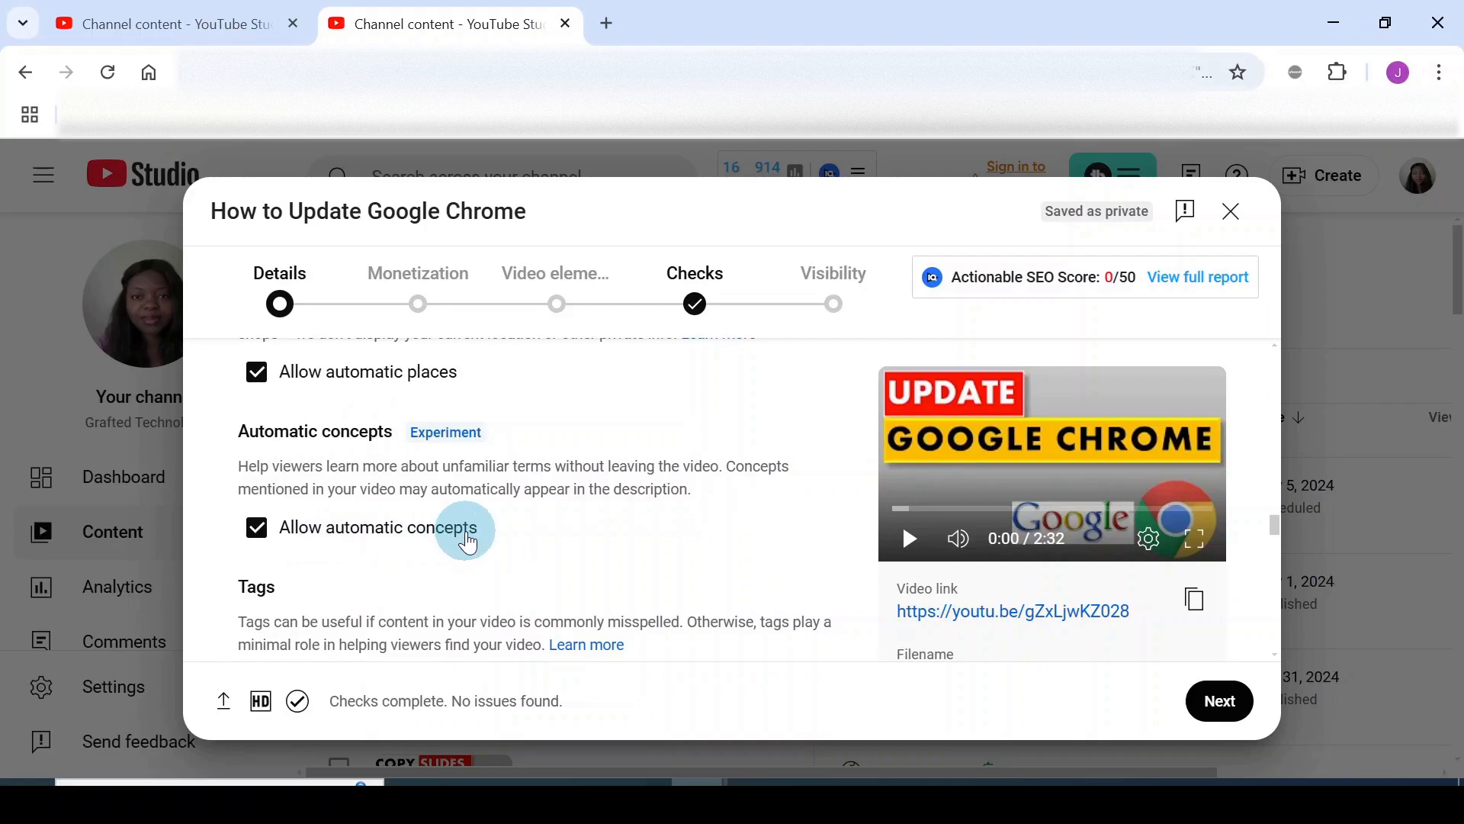
scroll(492, 523, down, 1)
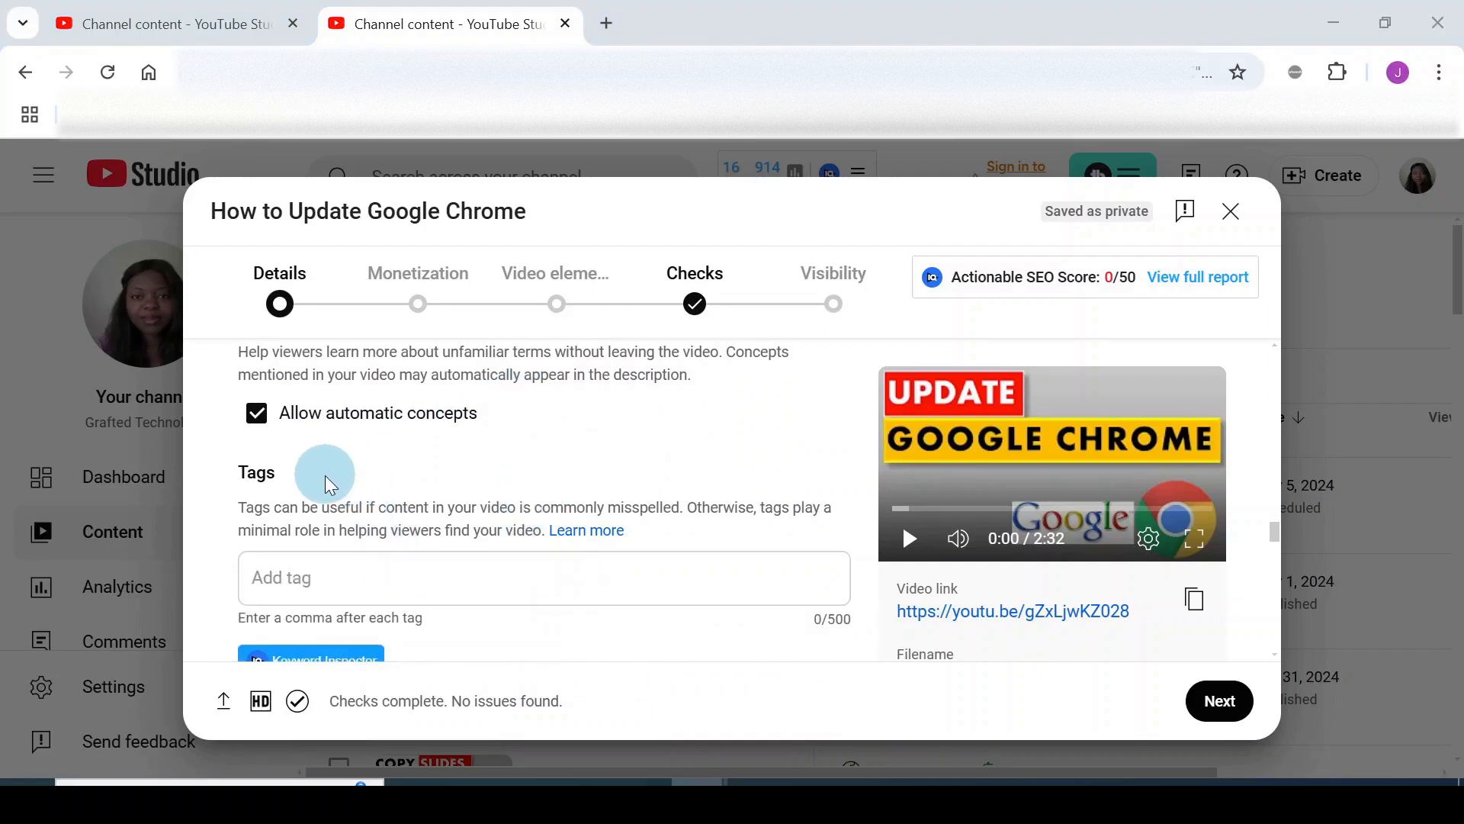
click(319, 578)
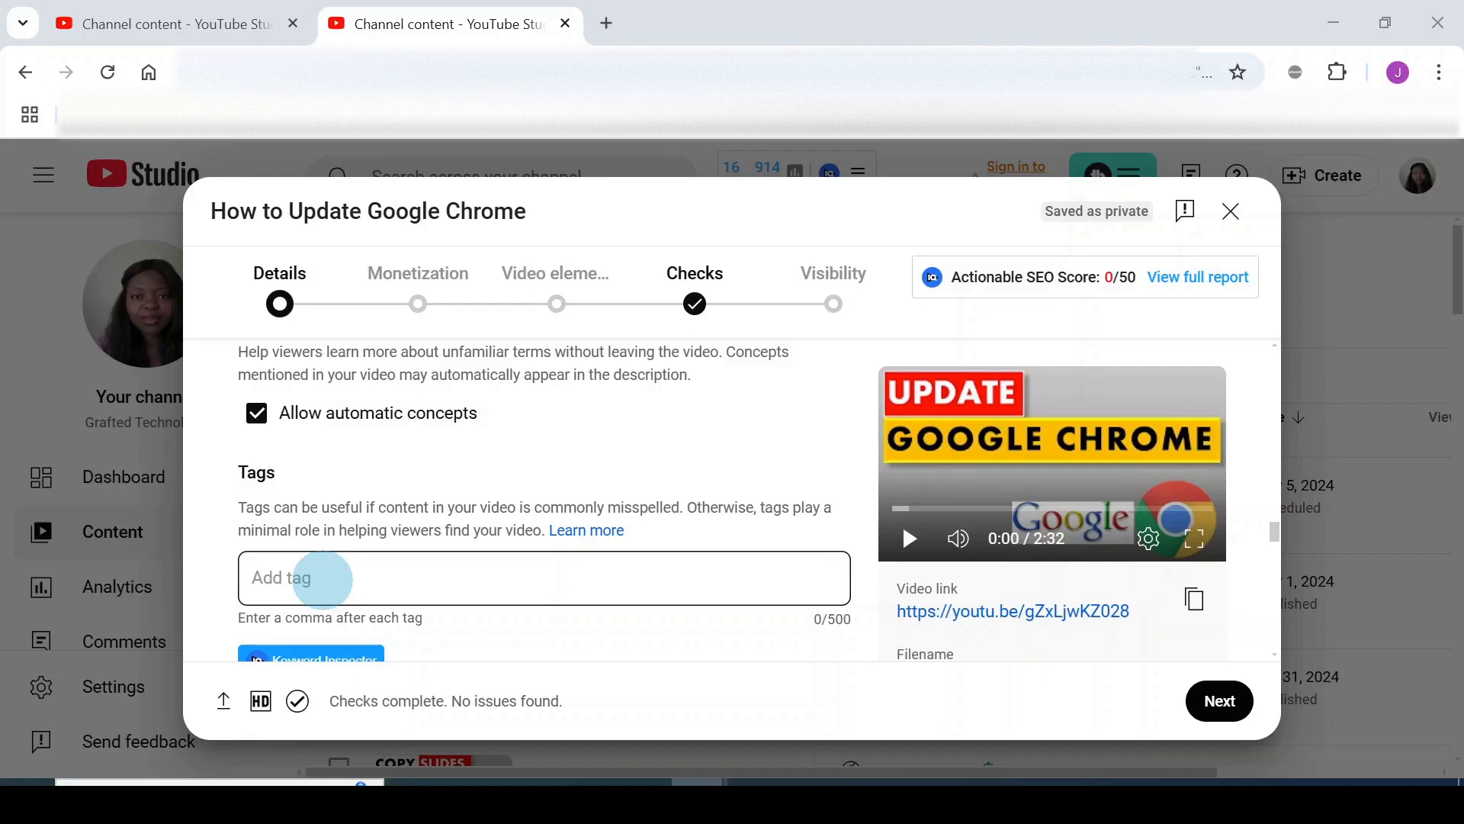
click(322, 580)
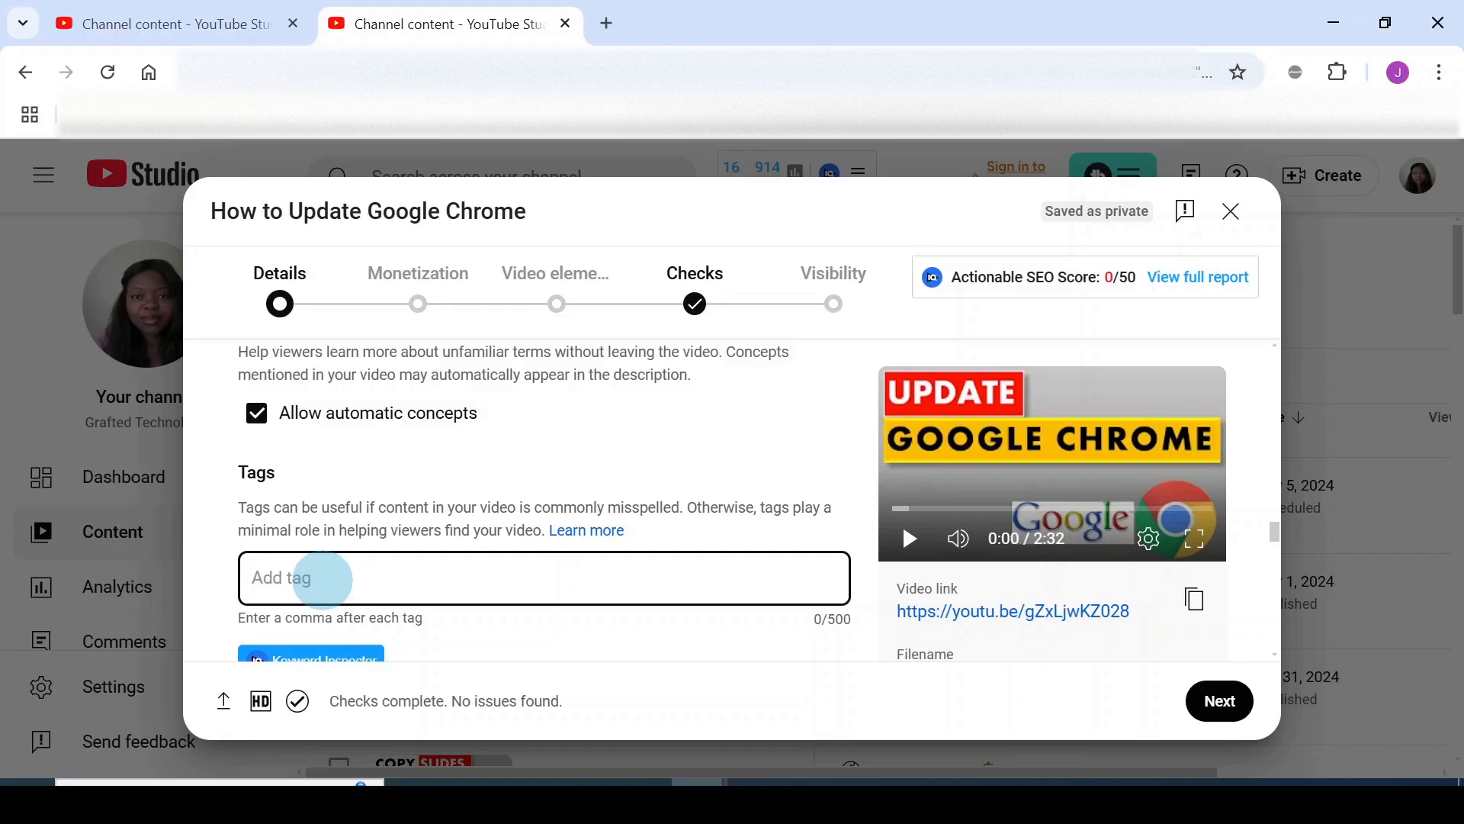
text(Google Chrome)
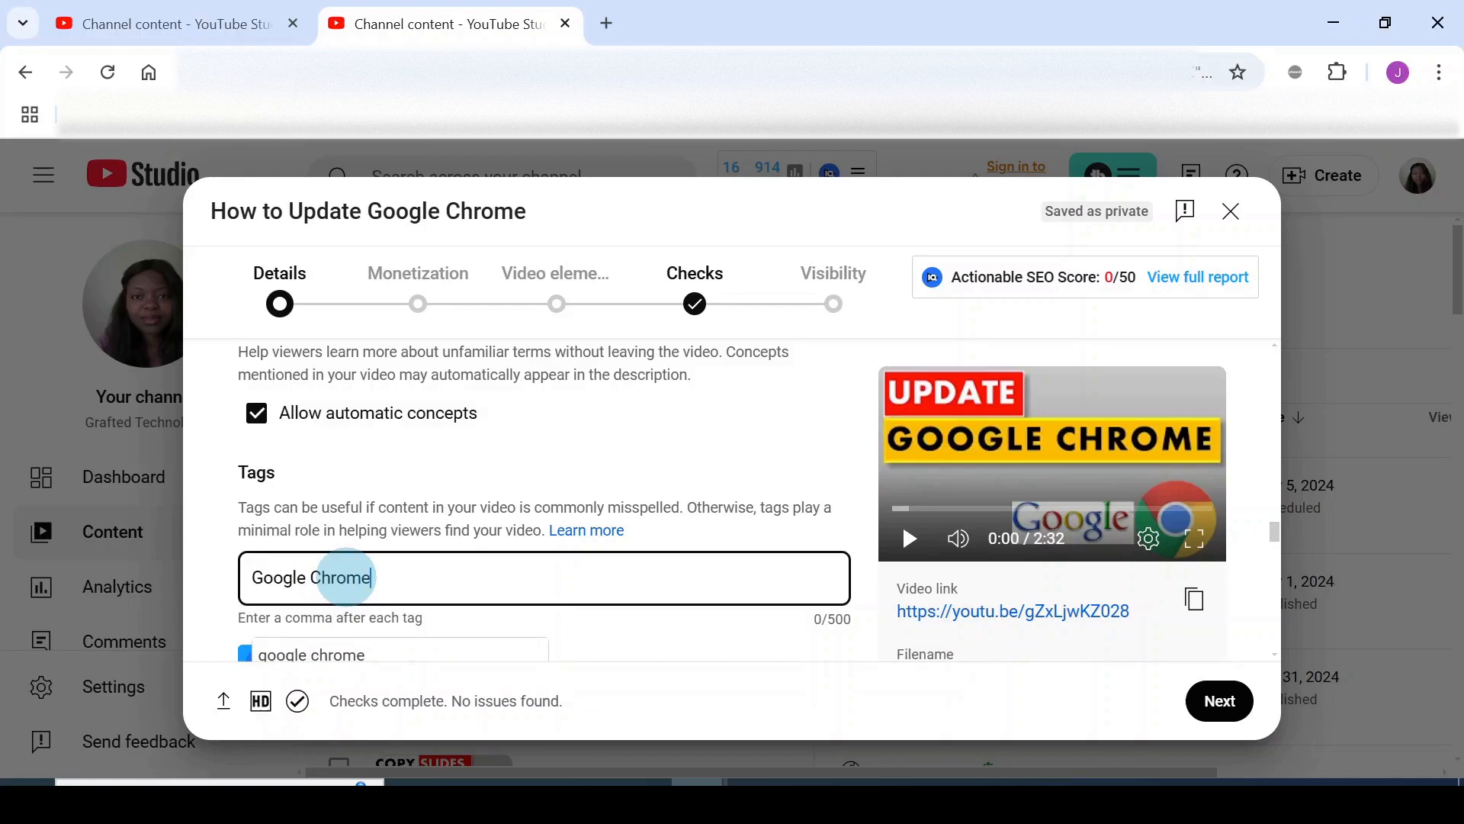
key(Return)
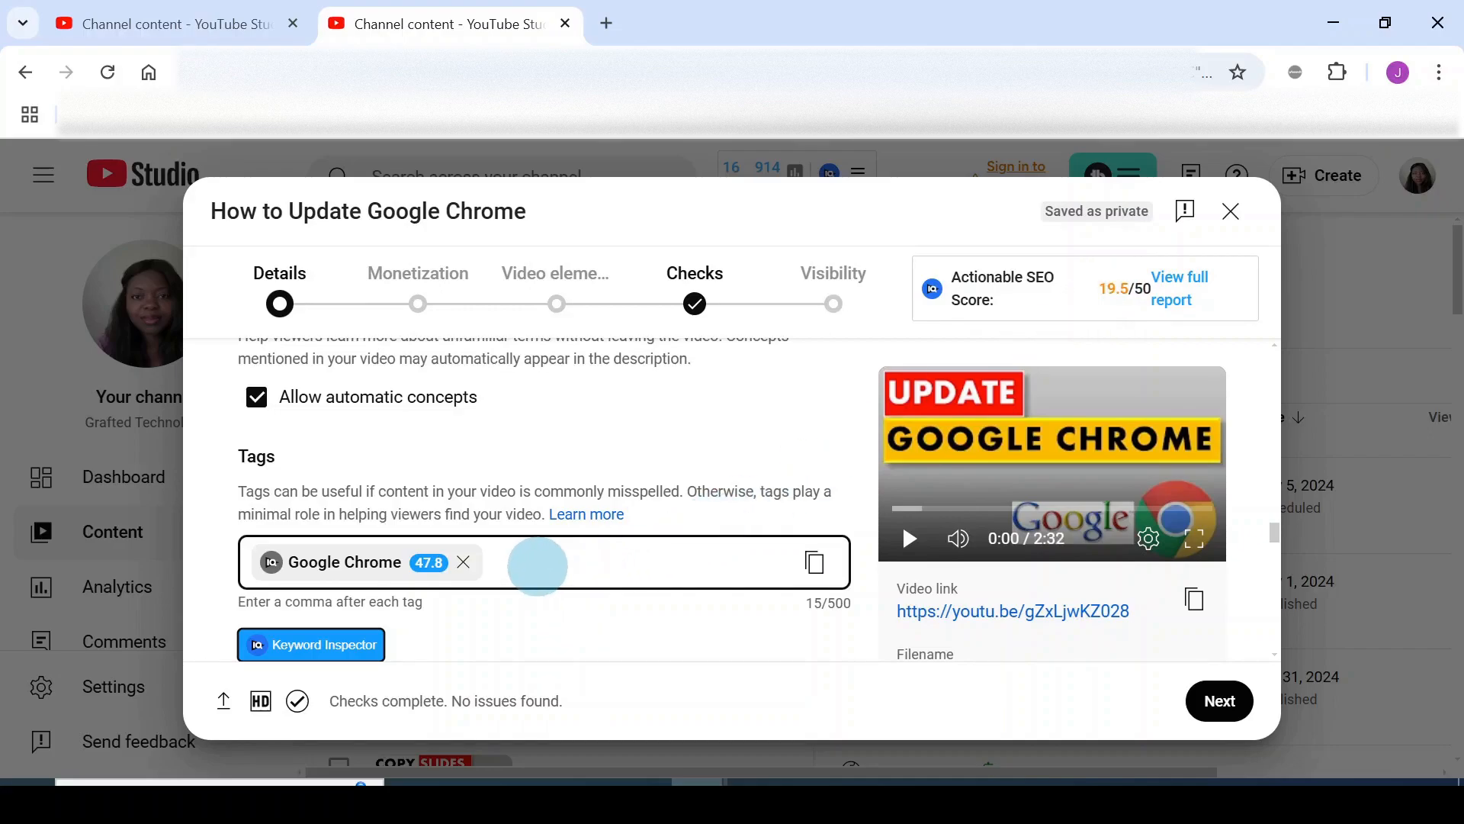
- Paste the copied keyword list into the video's tags, from "how to" and "tutorials" through "chrome latest version download for pc"
click(538, 564)
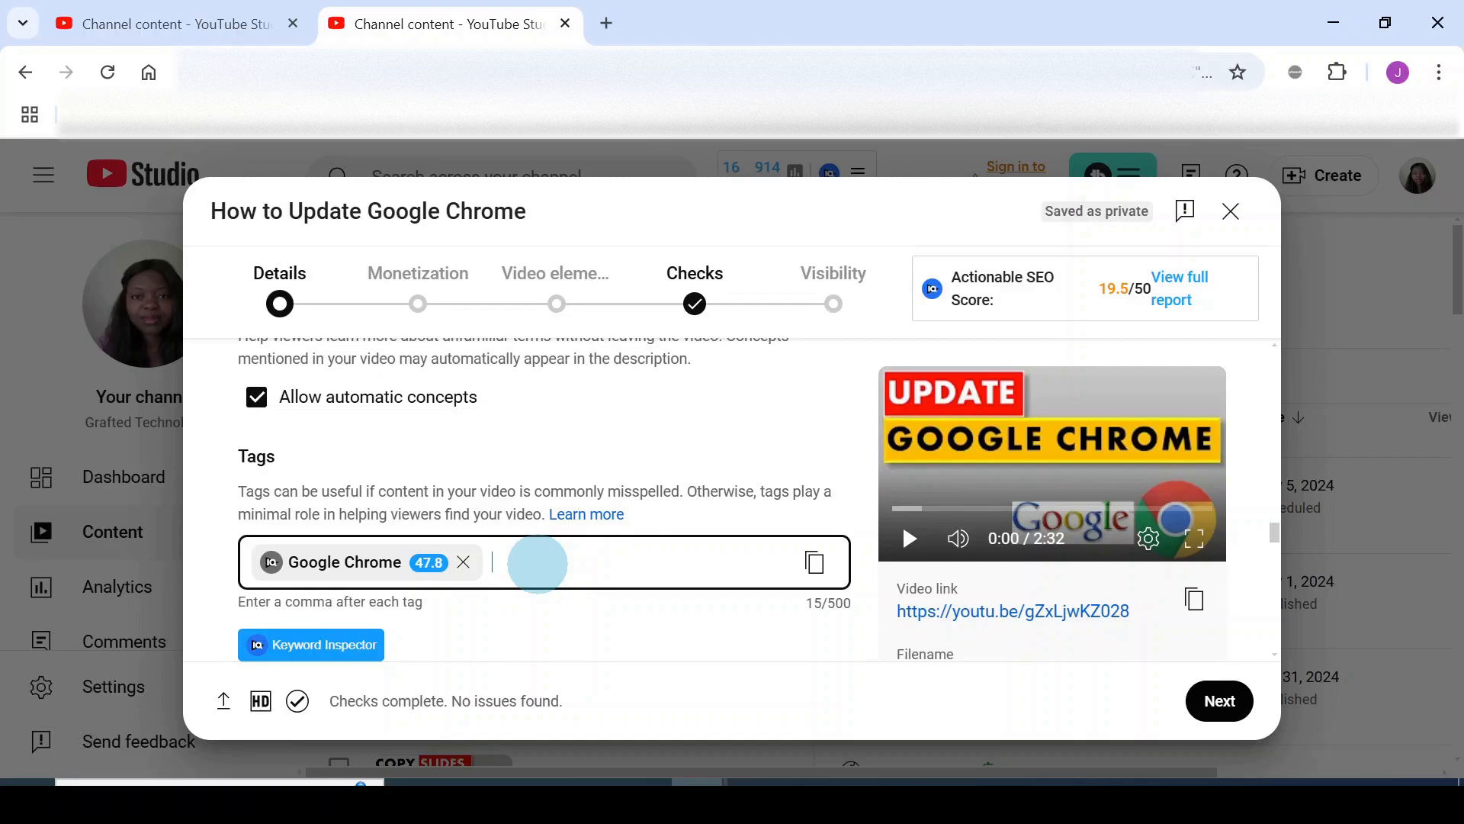
key(ctrl+v)
scroll(741, 518, up, 1)
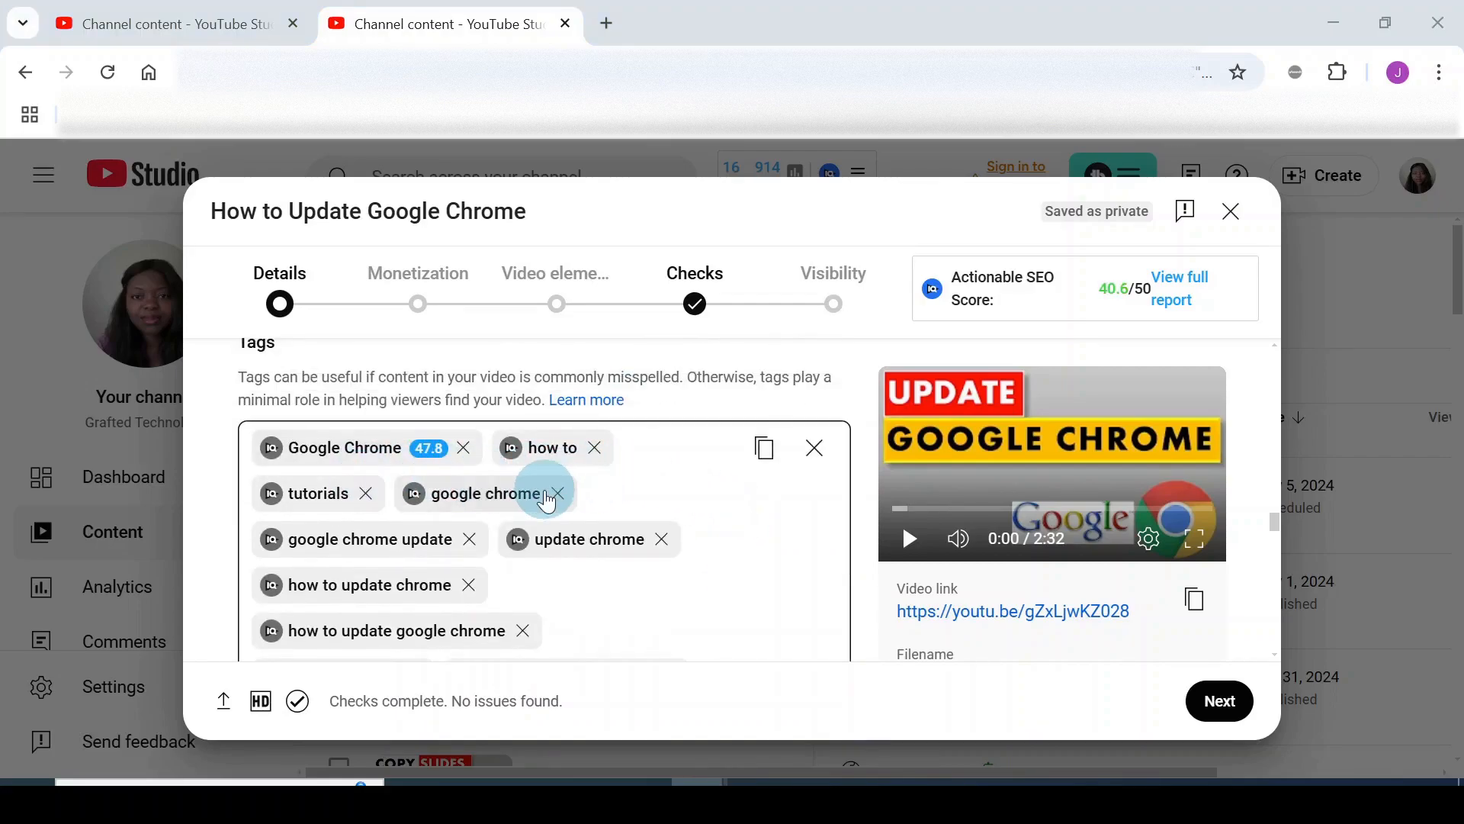
scroll(495, 480, down, 1)
scroll(488, 492, down, 3)
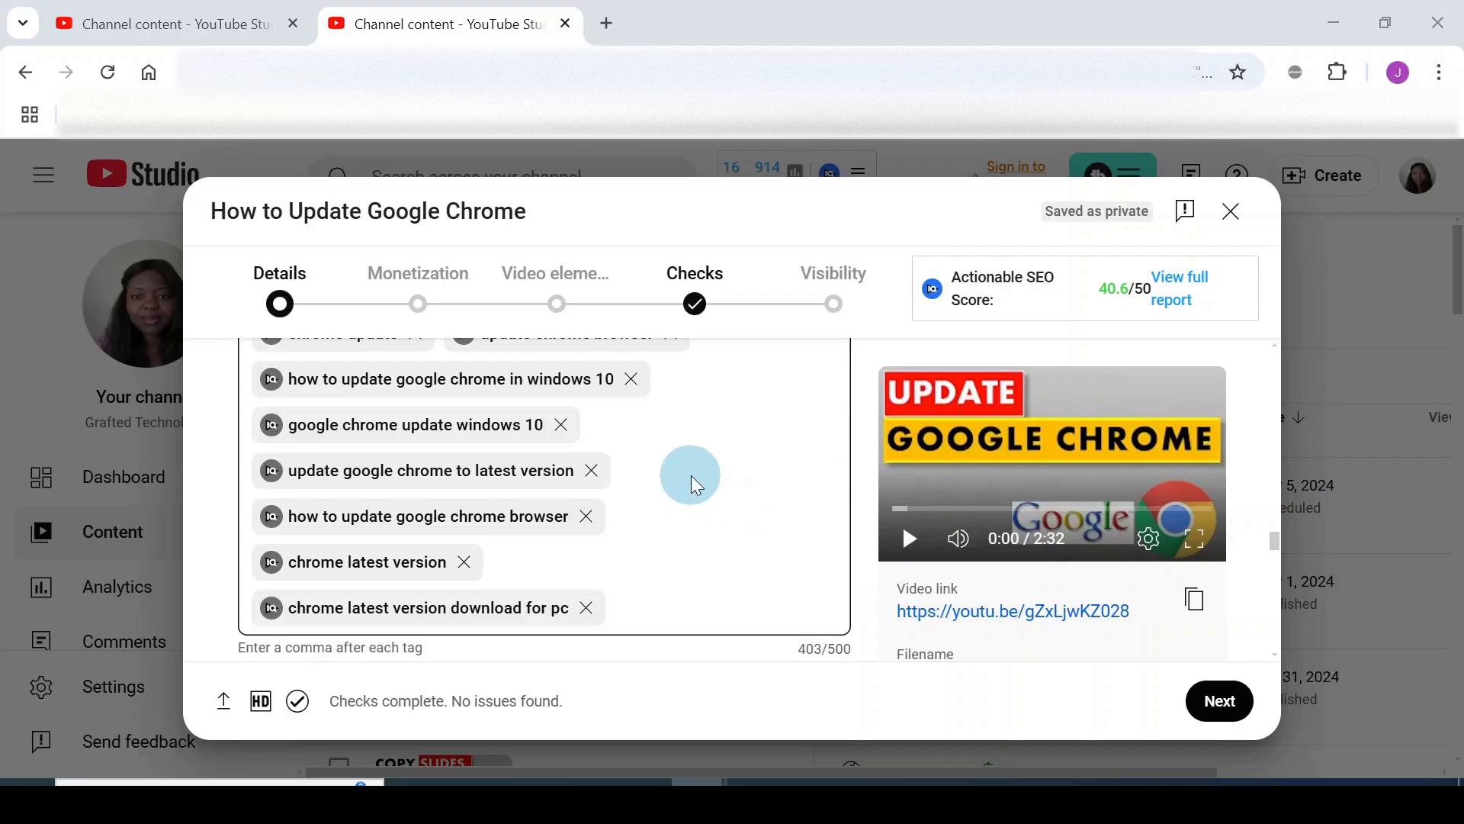
- Refresh the recommended tags and review the video's tag list and its Actionable SEO Score
scroll(681, 468, down, 3)
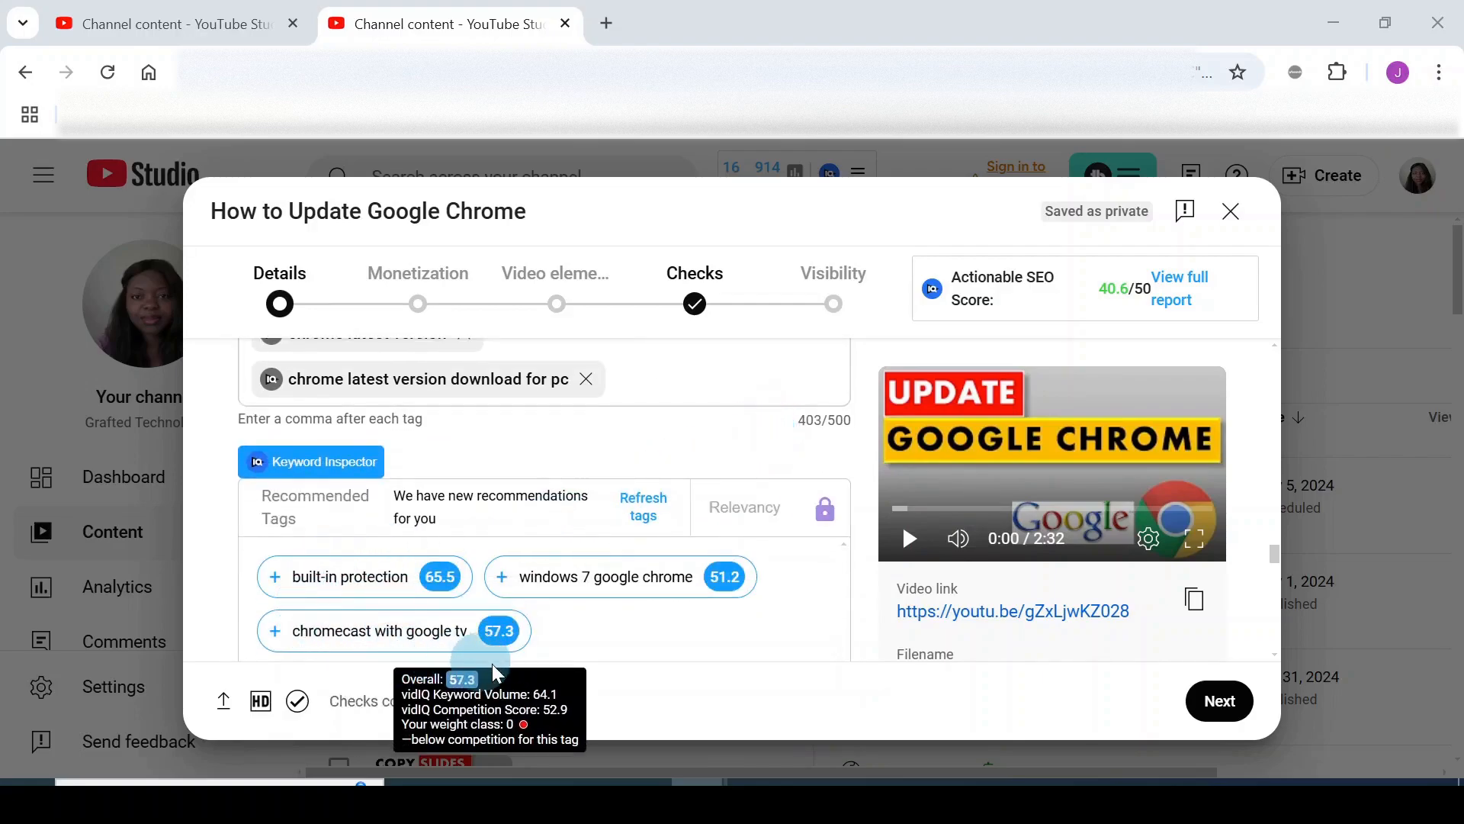
mouse_move(458, 623)
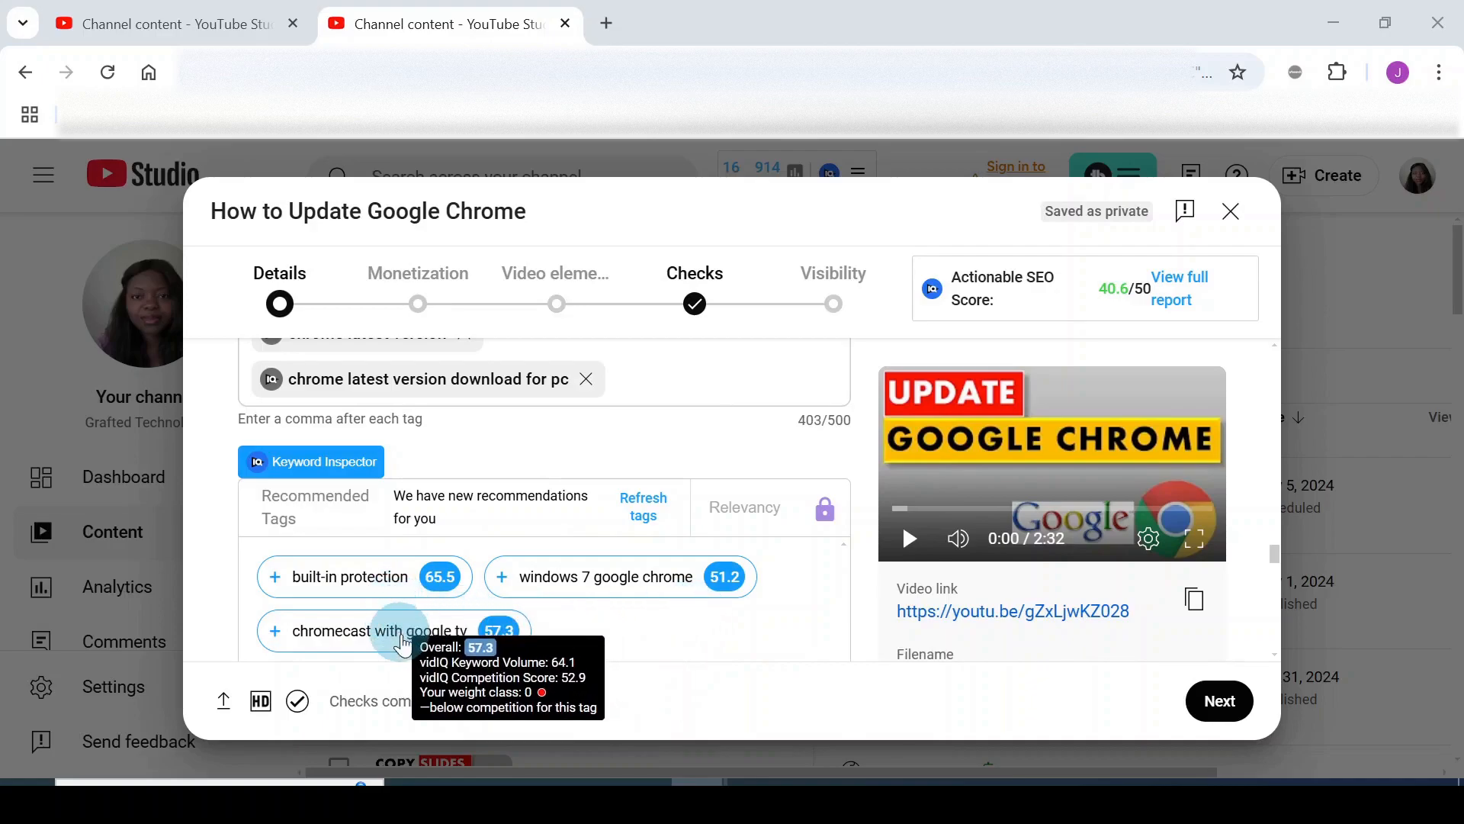
mouse_move(618, 577)
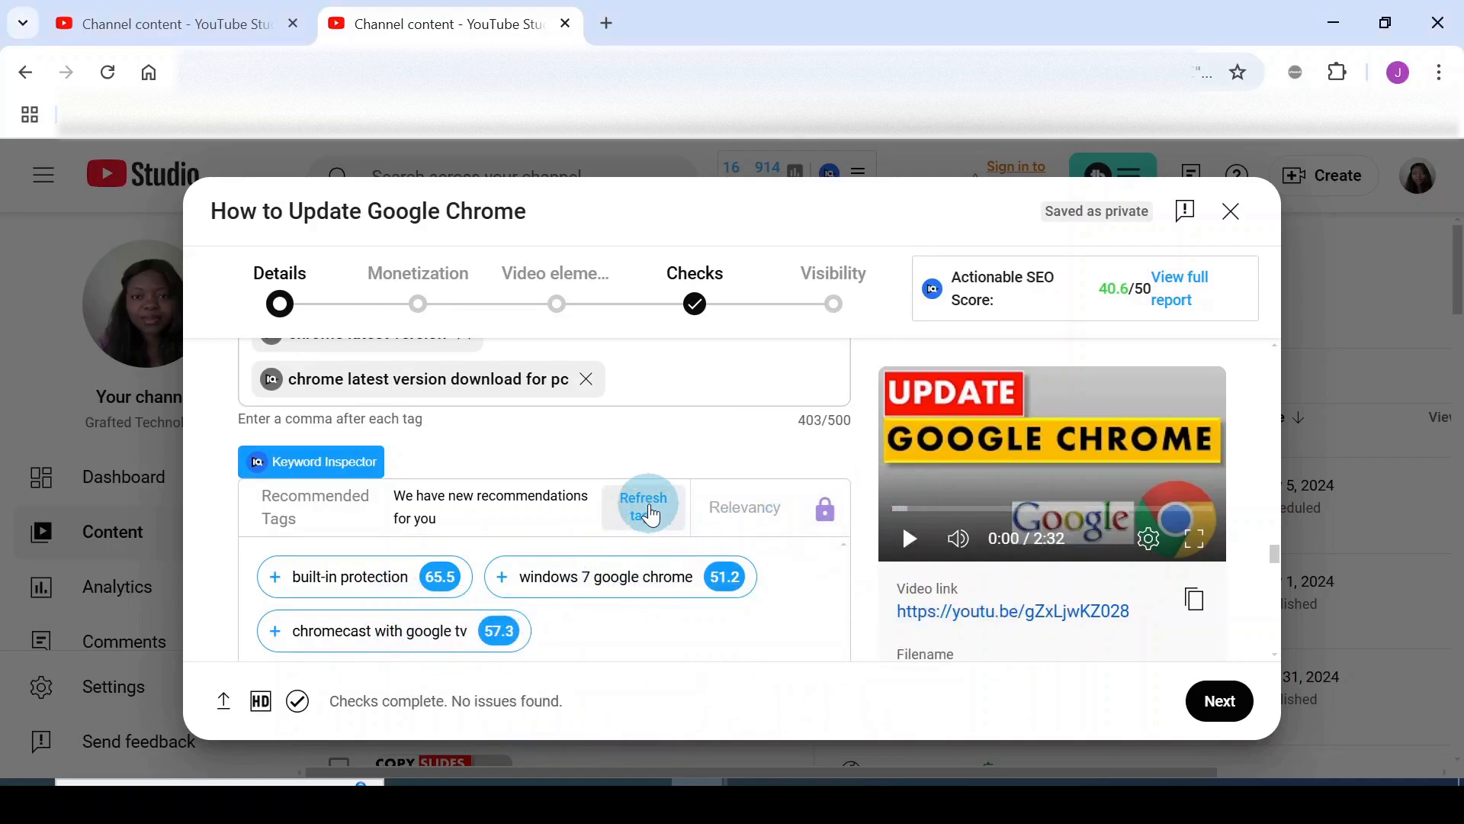
click(650, 510)
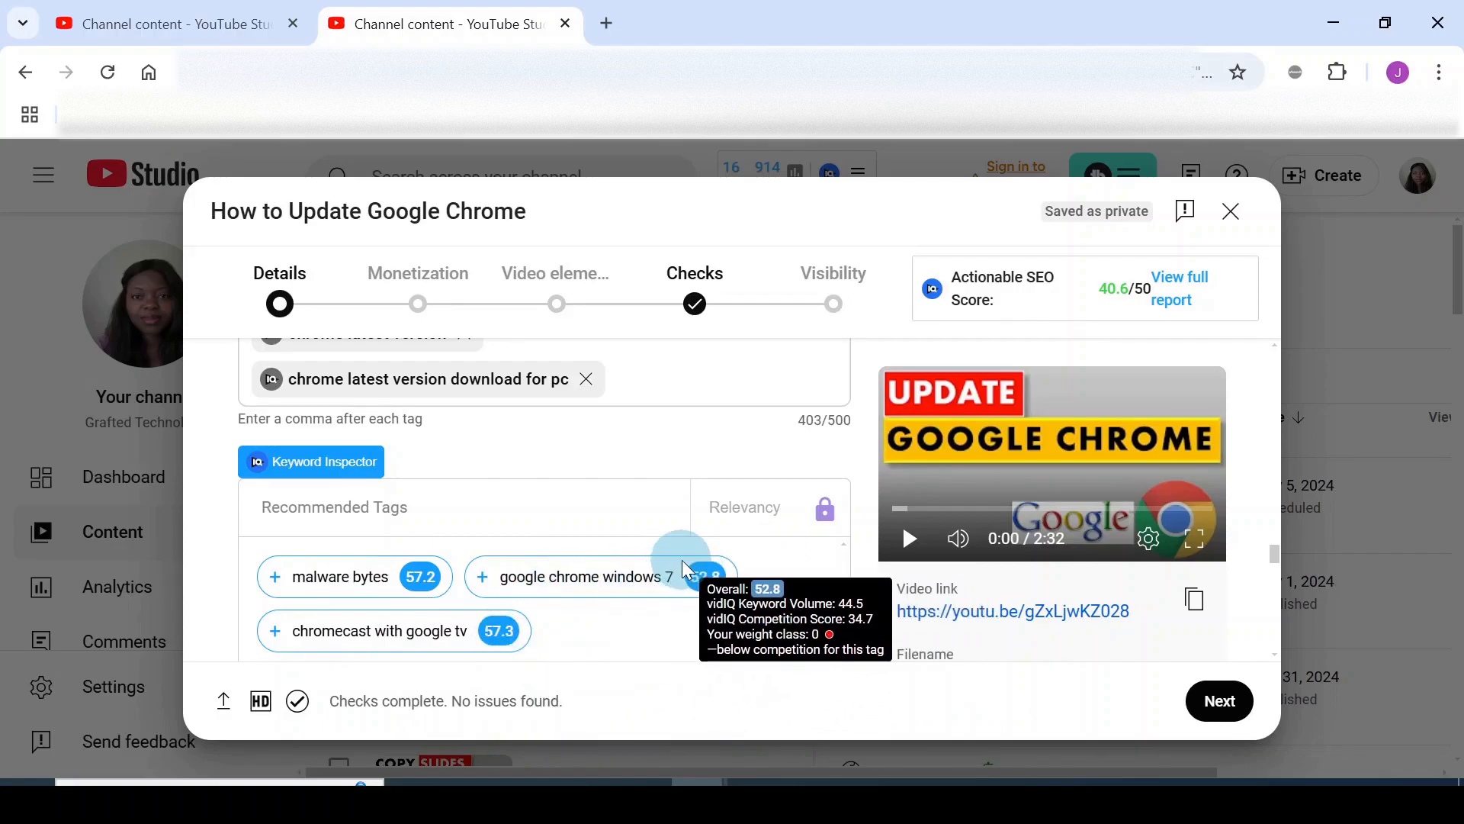
scroll(697, 496, up, 3)
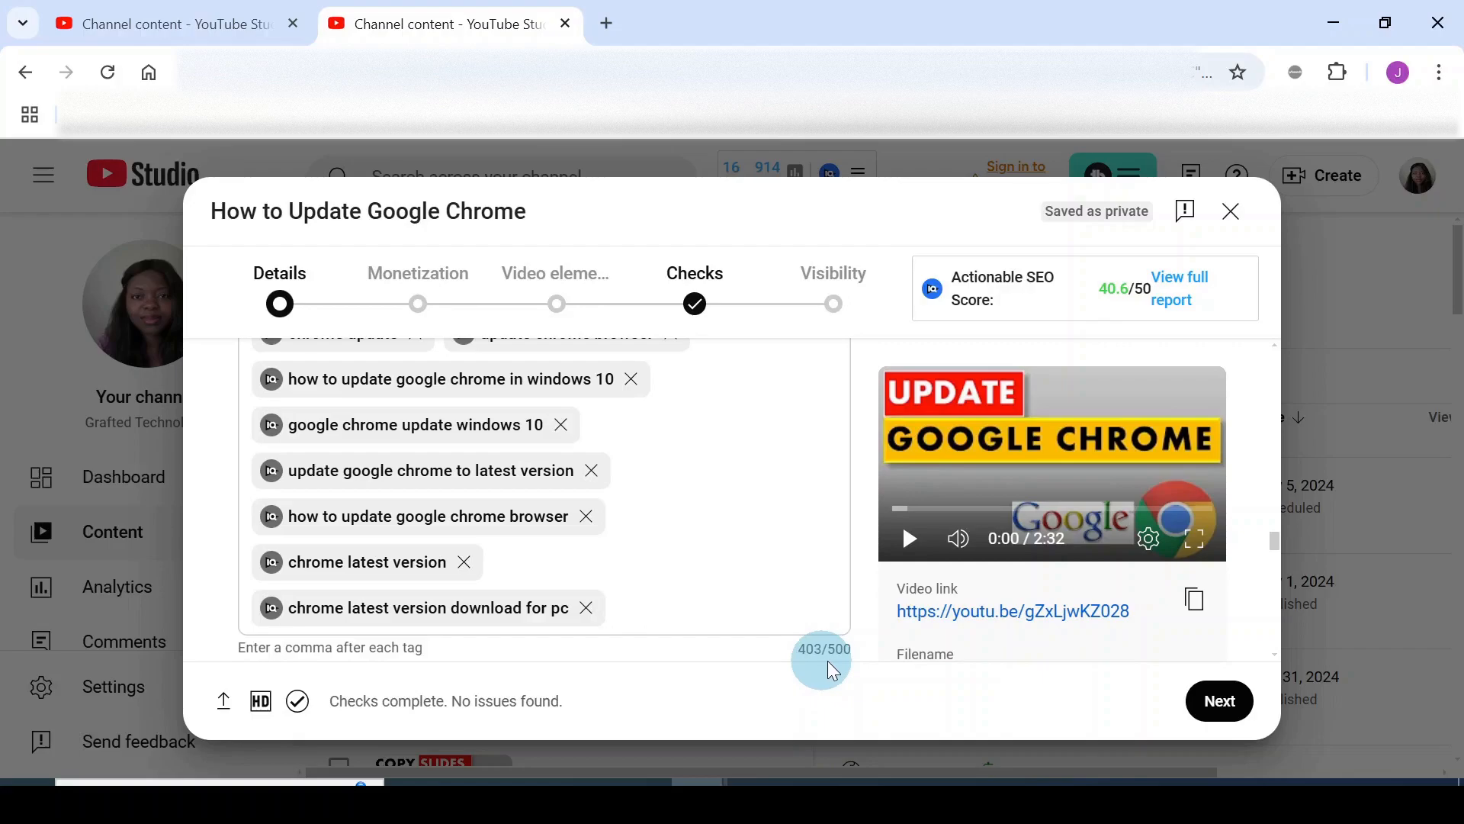
scroll(729, 585, up, 2)
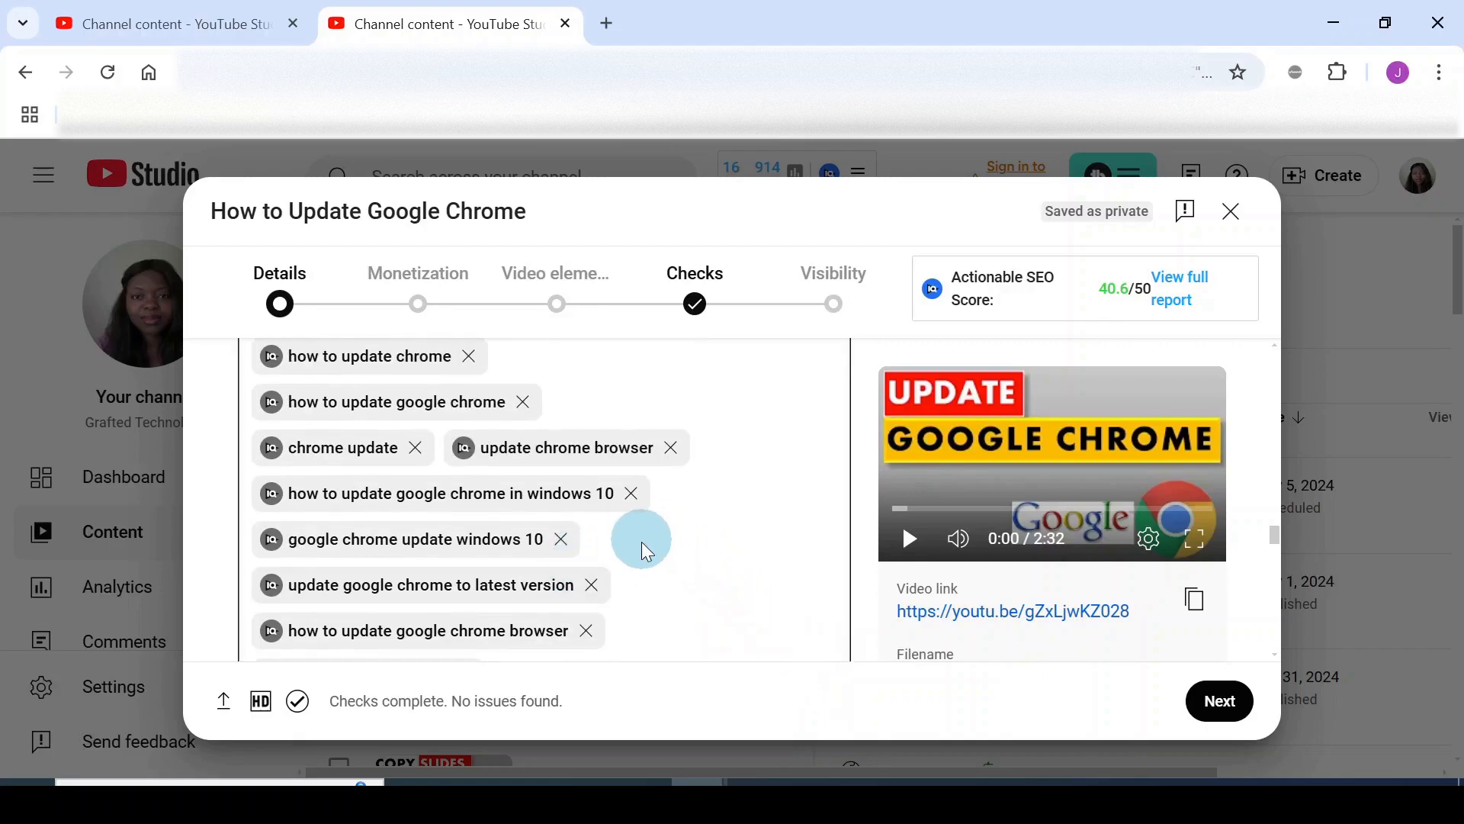
scroll(698, 541, up, 2)
scroll(744, 541, up, 2)
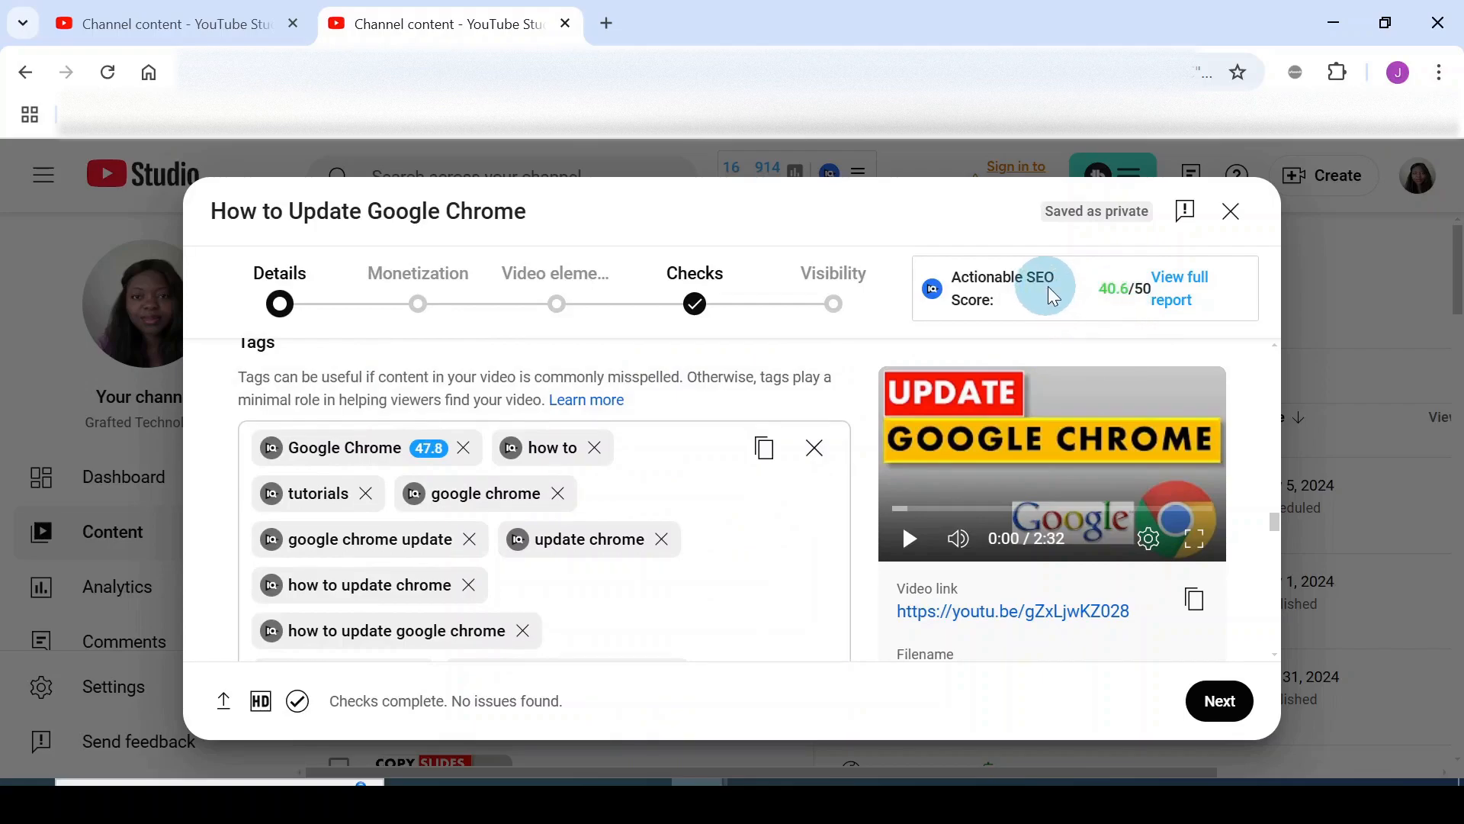
- Review the language and captions, recording date and location, license and distribution, and Shorts remixing settings
scroll(767, 551, down, 10)
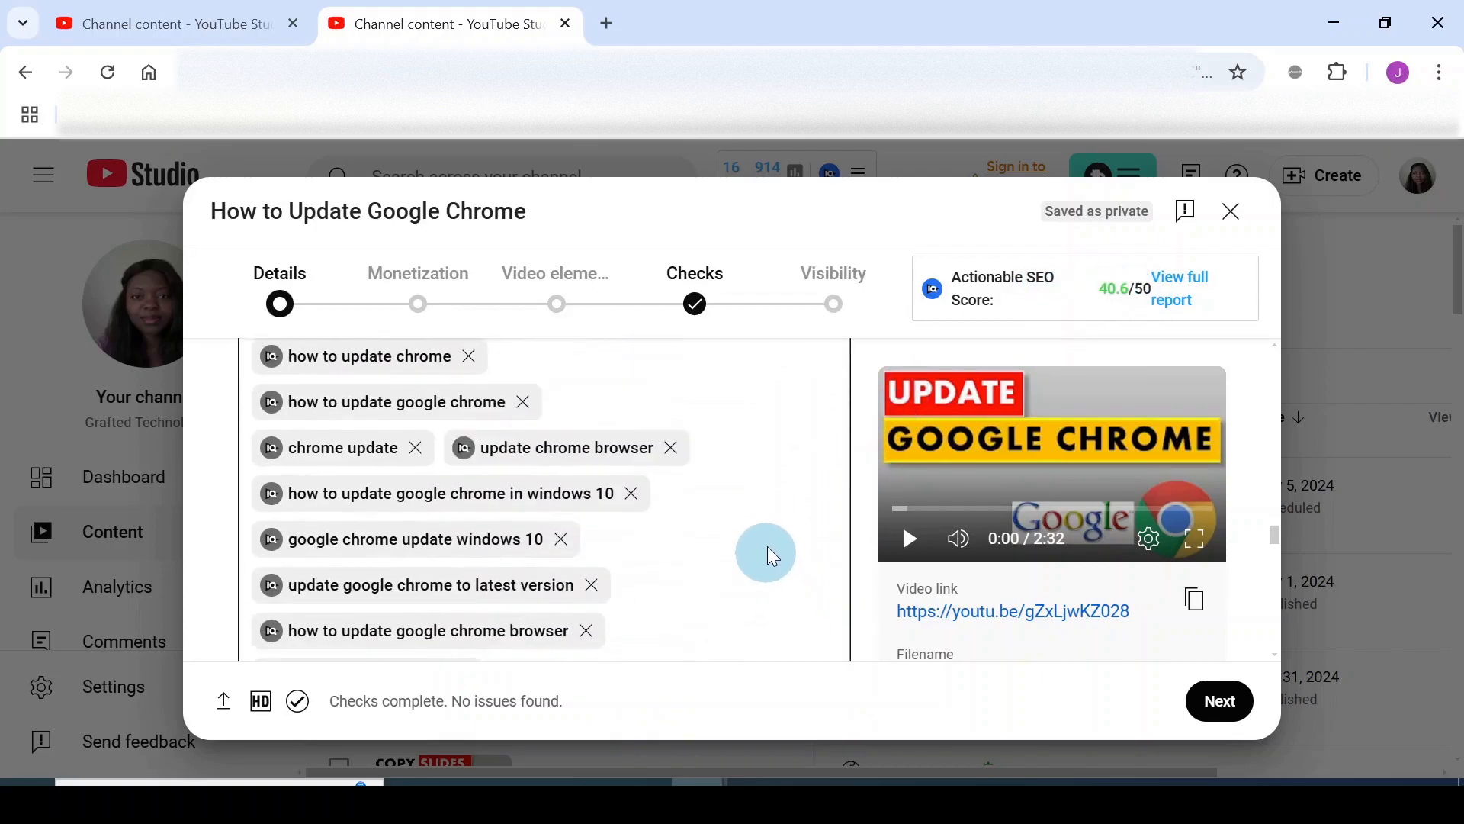
scroll(770, 525, down, 5)
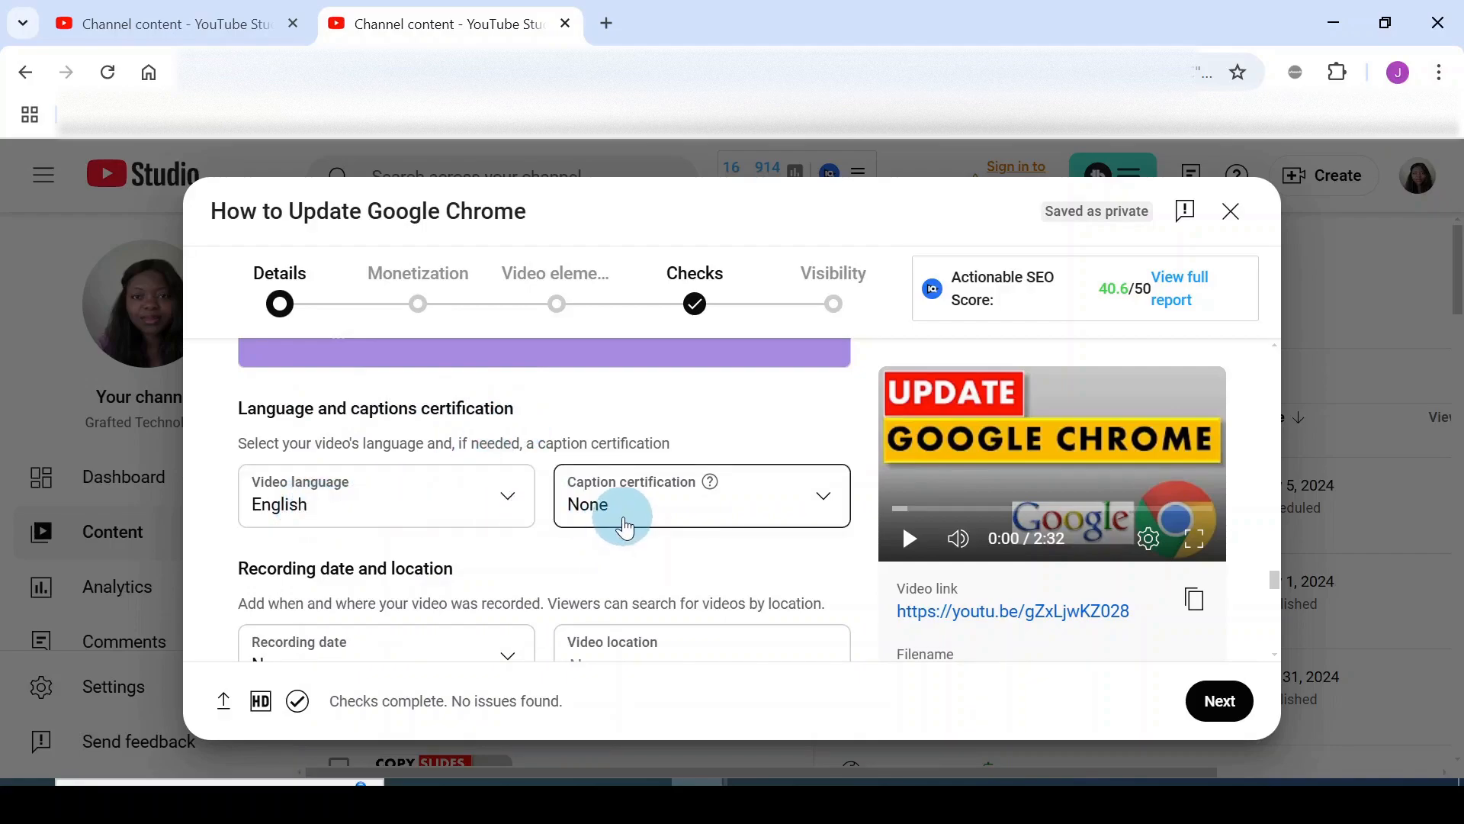
scroll(625, 507, down, 2)
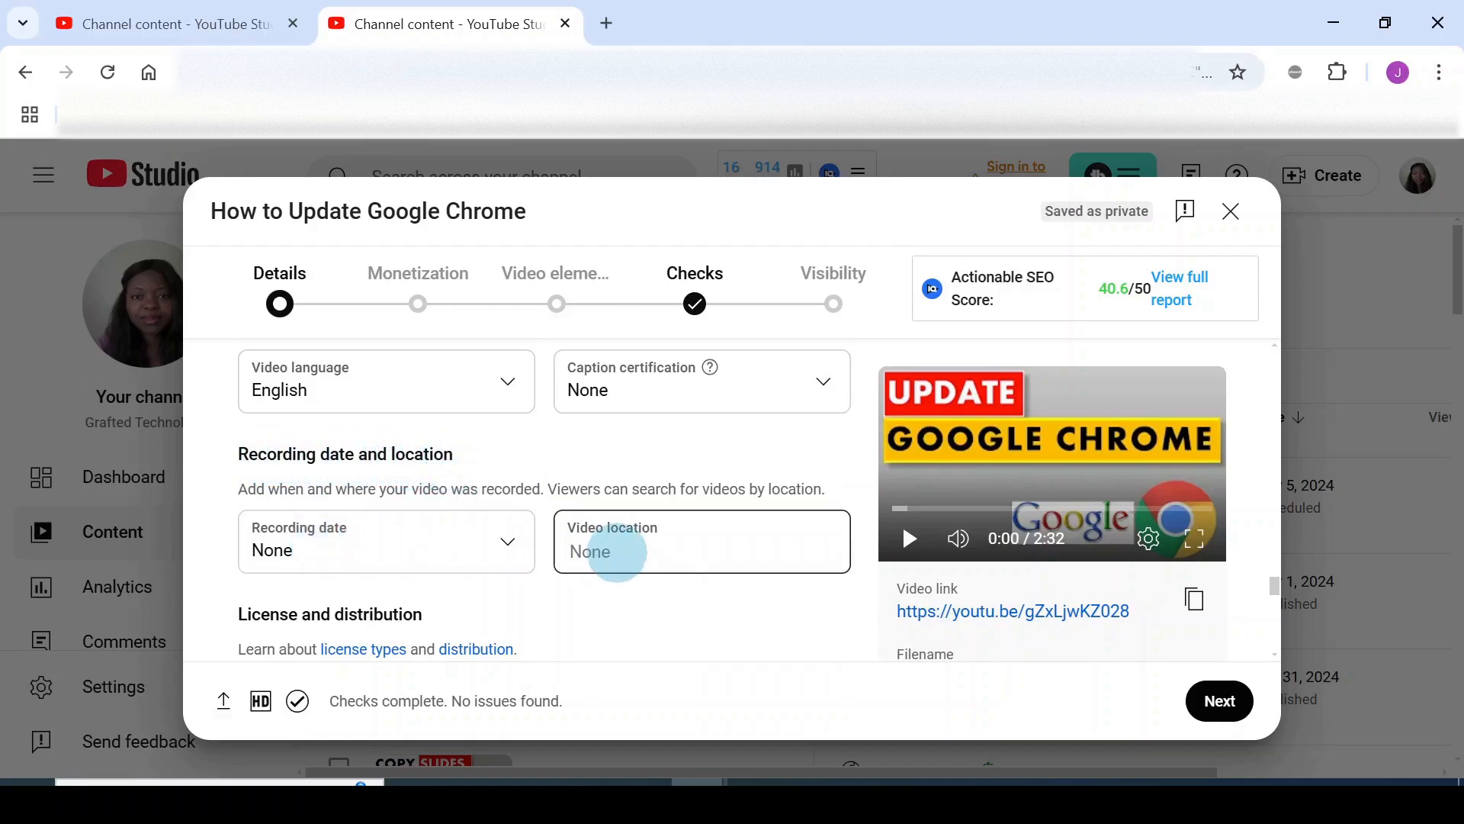
scroll(618, 553, down, 3)
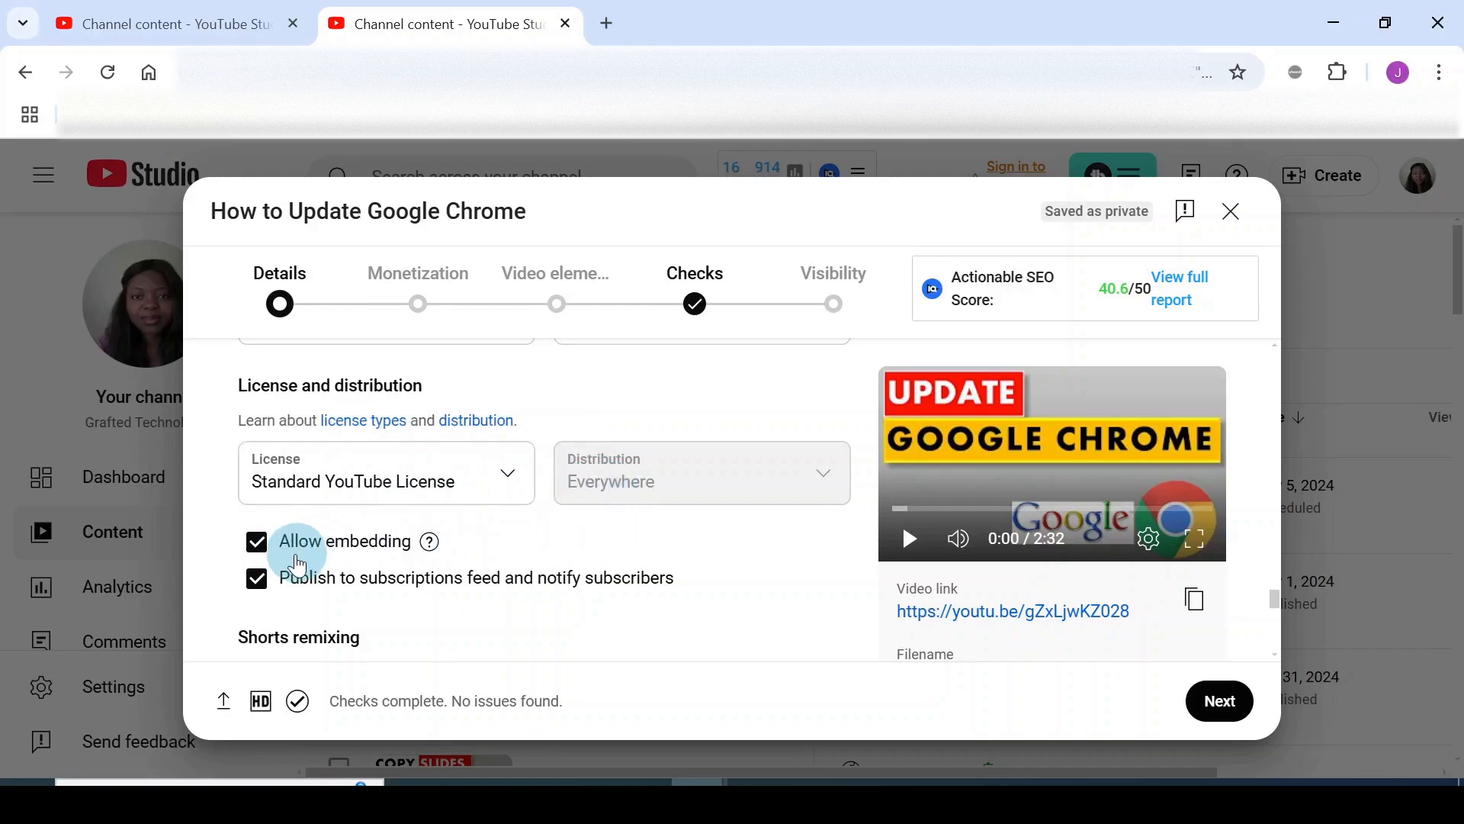
mouse_move(432, 557)
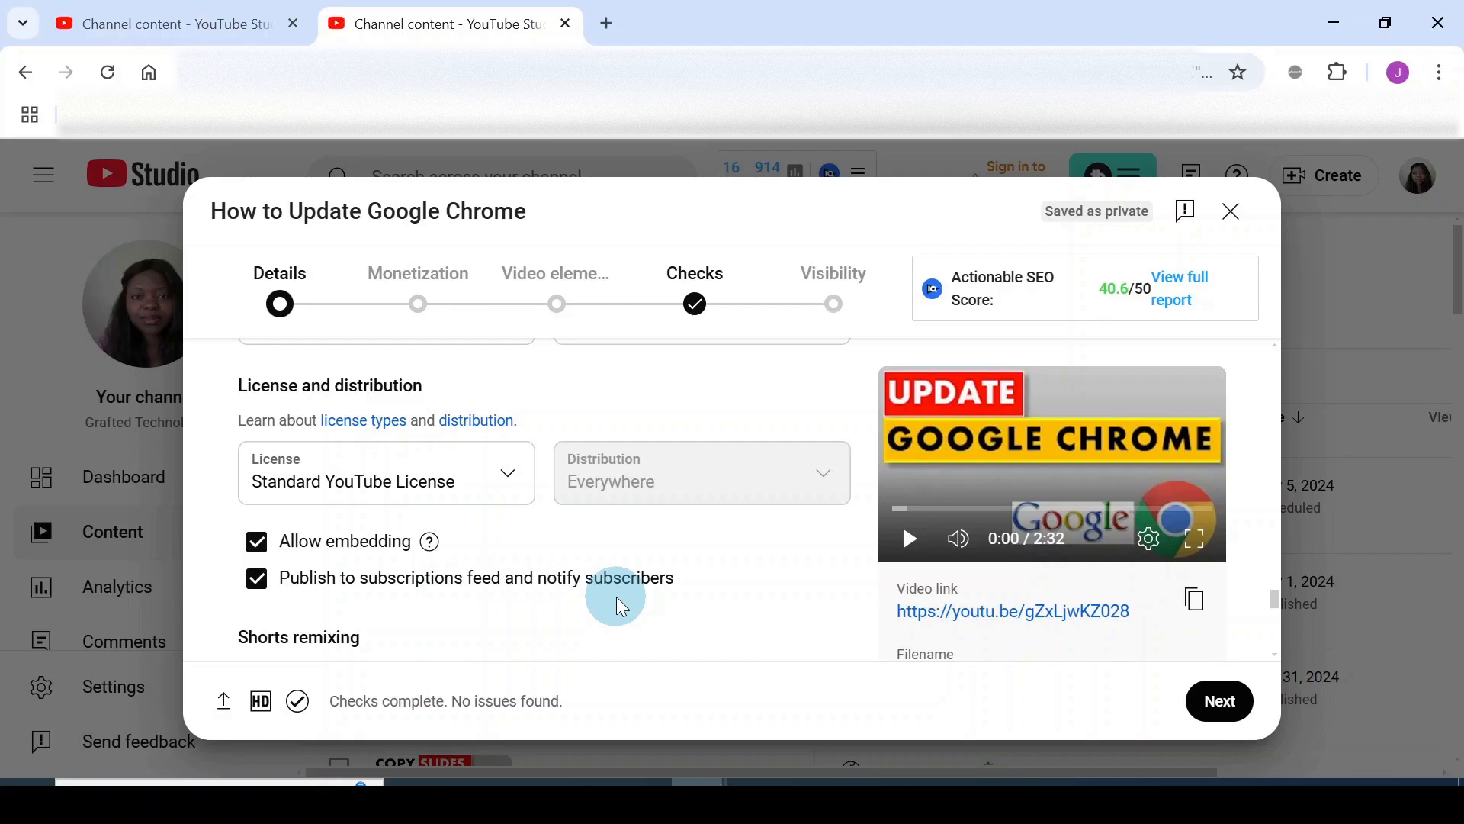
scroll(785, 534, down, 2)
scroll(770, 474, down, 2)
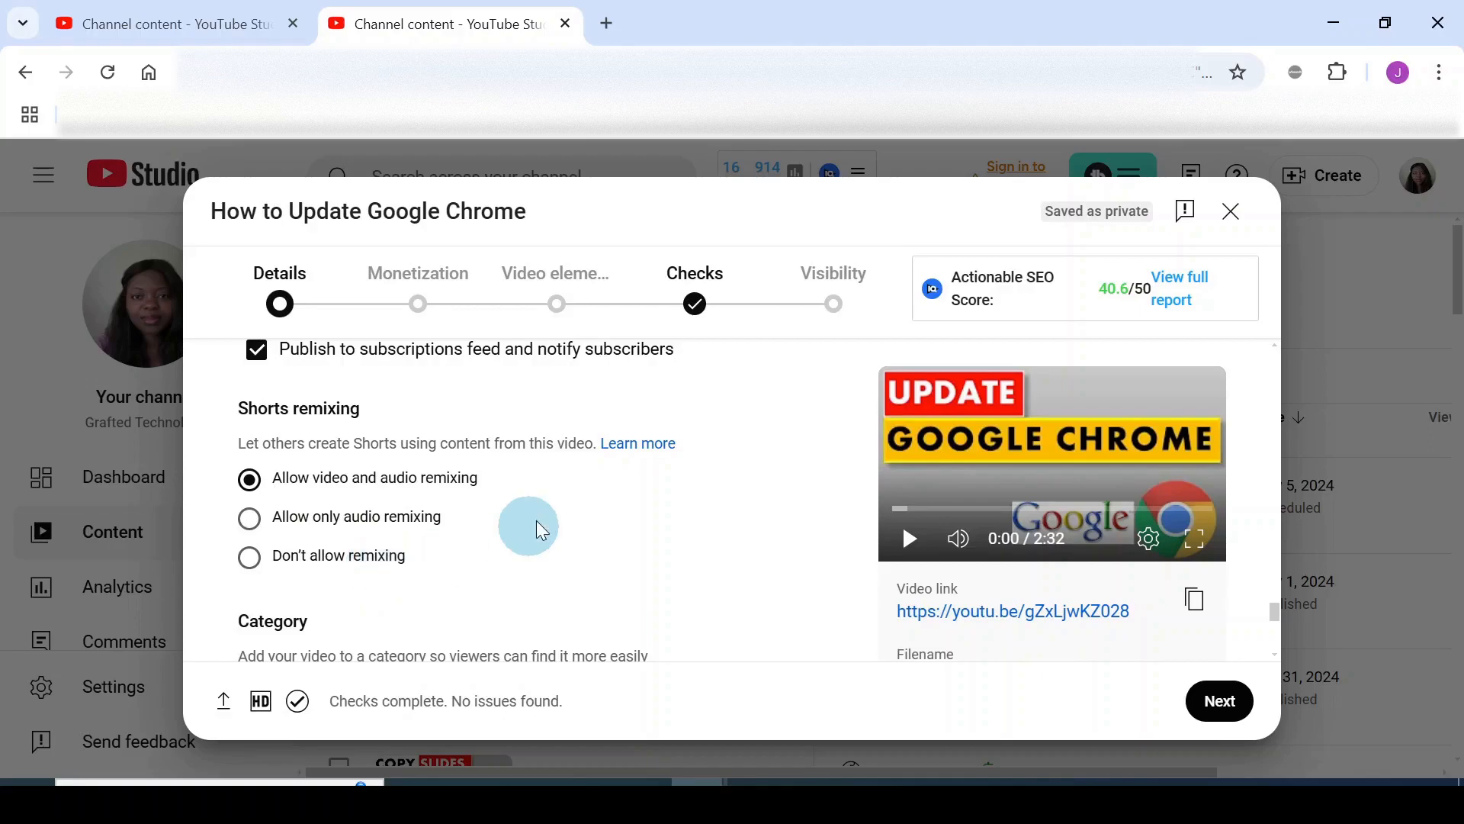
- Look through the available video categories and keep Science & Technology
scroll(575, 488, down, 3)
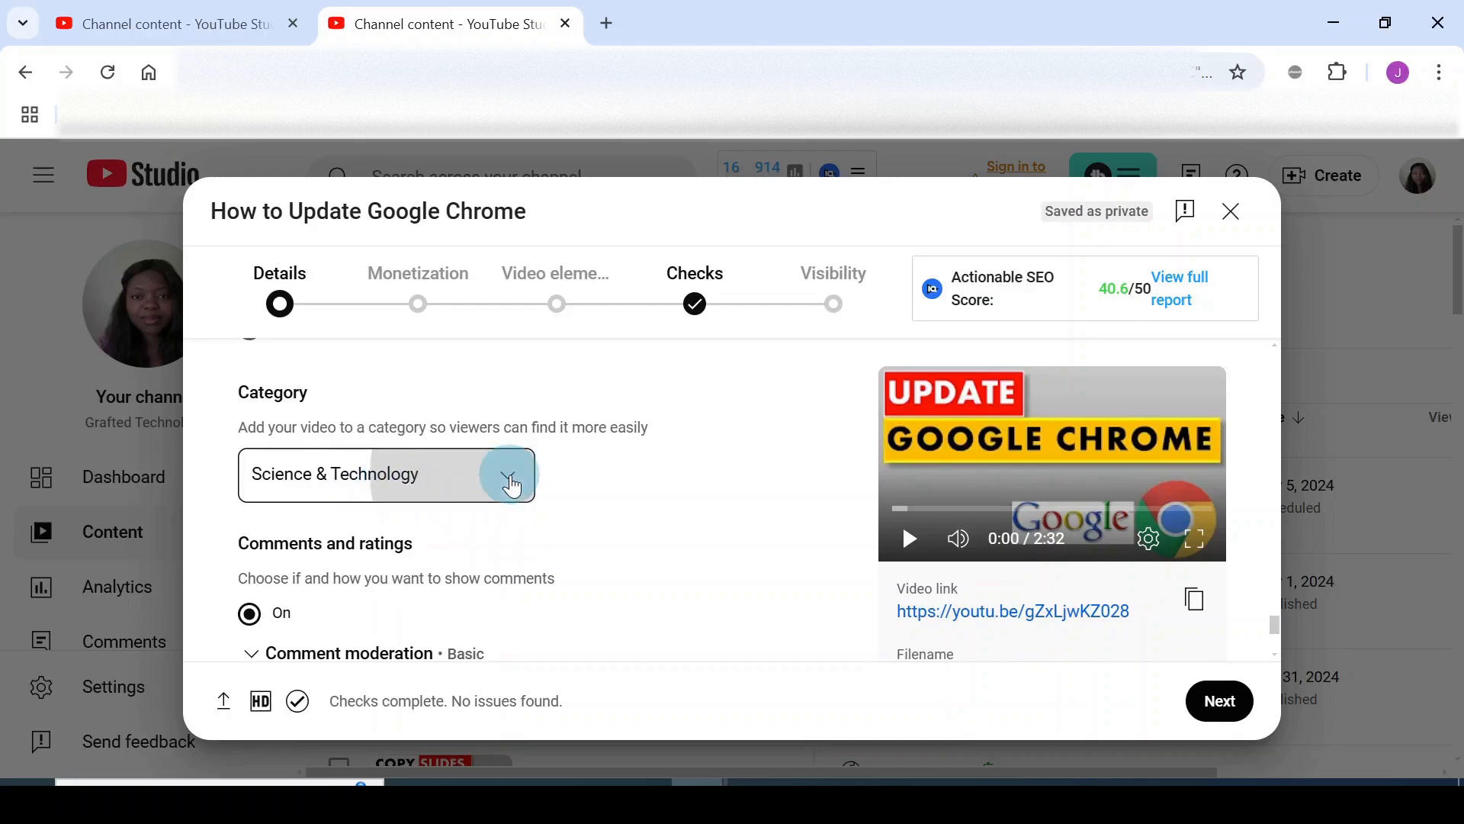
click(512, 485)
scroll(512, 405, up, 3)
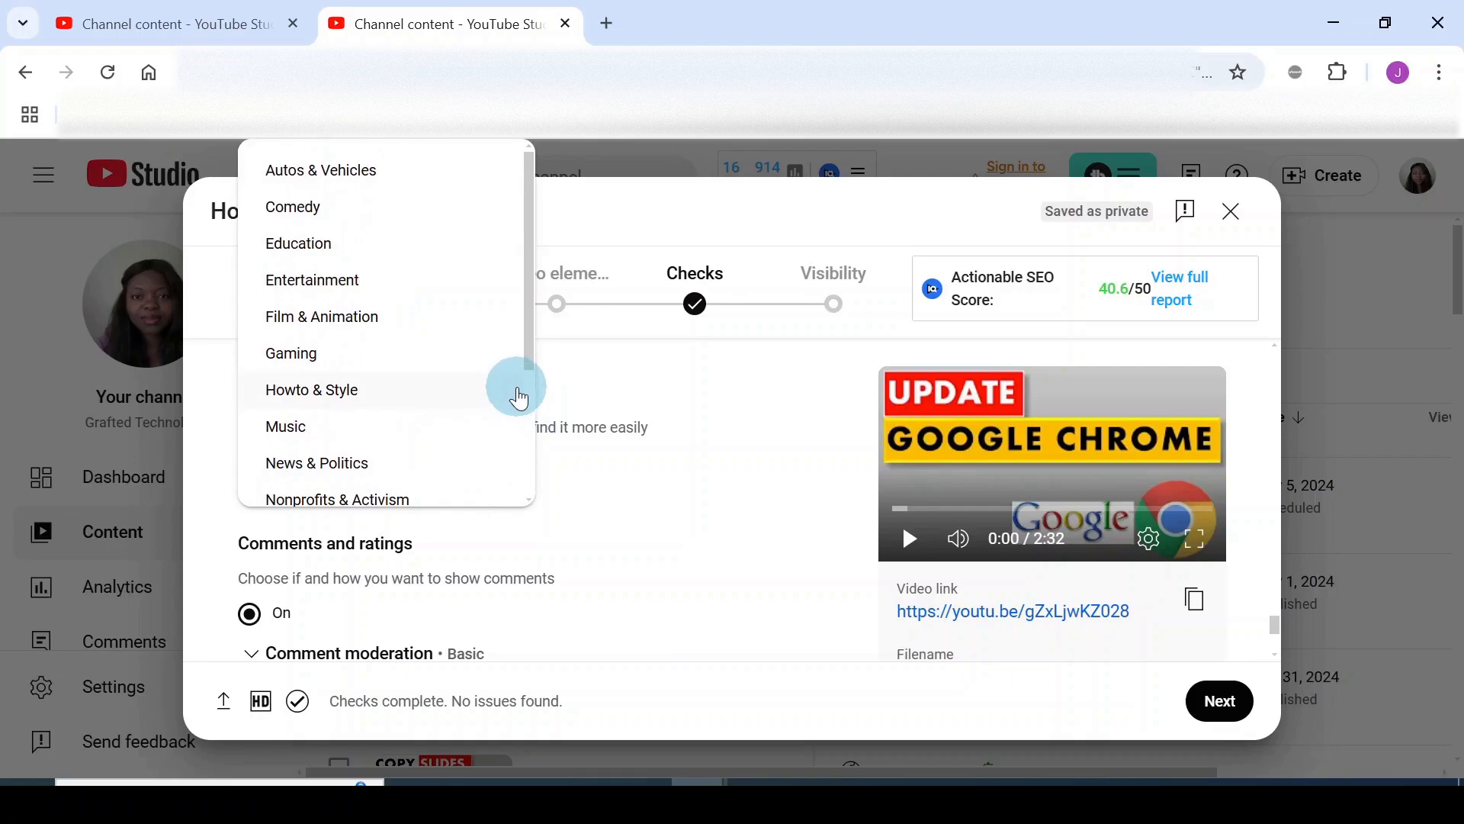
scroll(512, 396, down, 3)
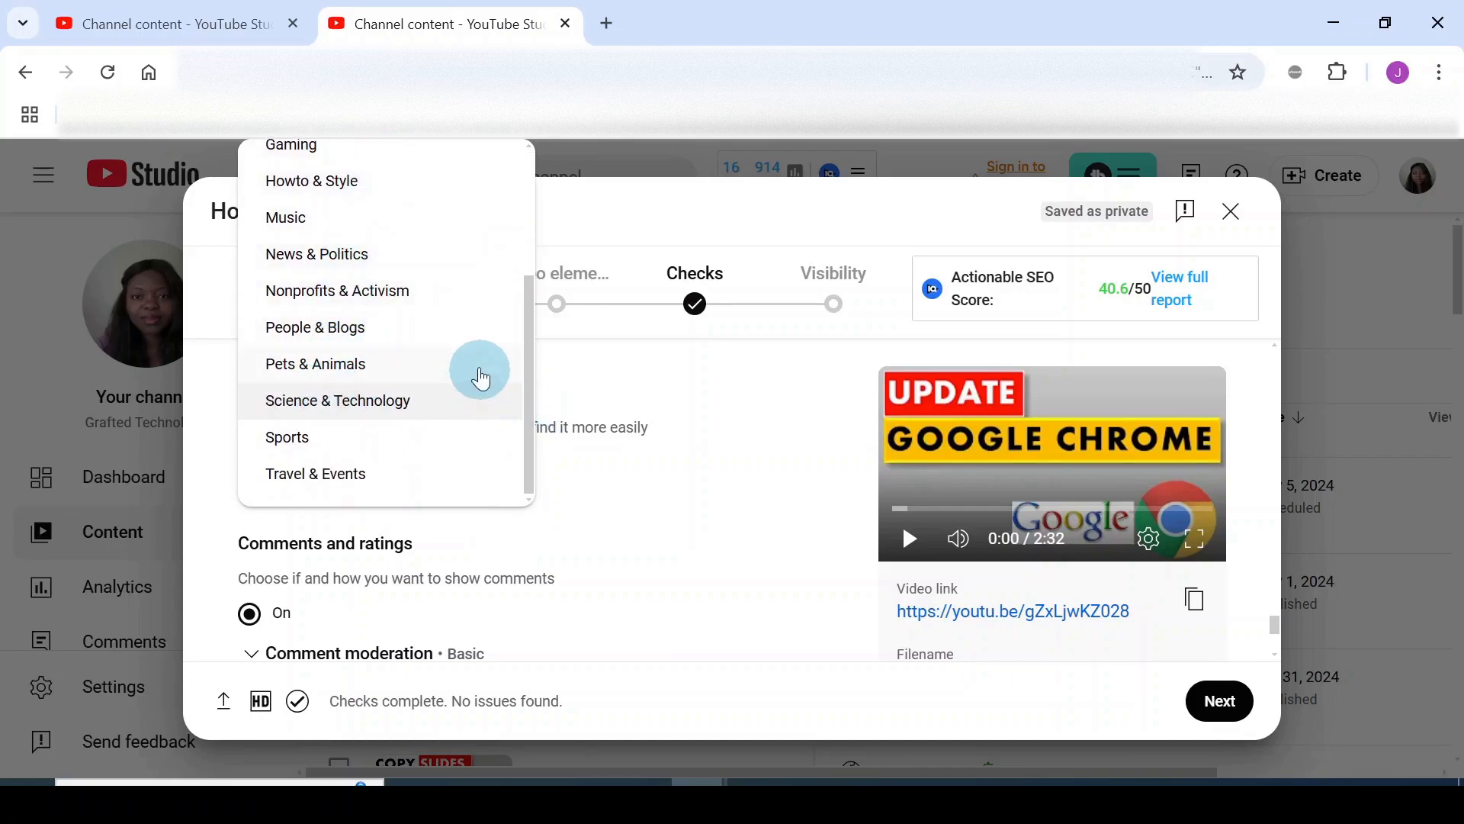
click(812, 459)
- Check the comments and ratings settings and continue to the Monetization stage
scroll(734, 475, down, 2)
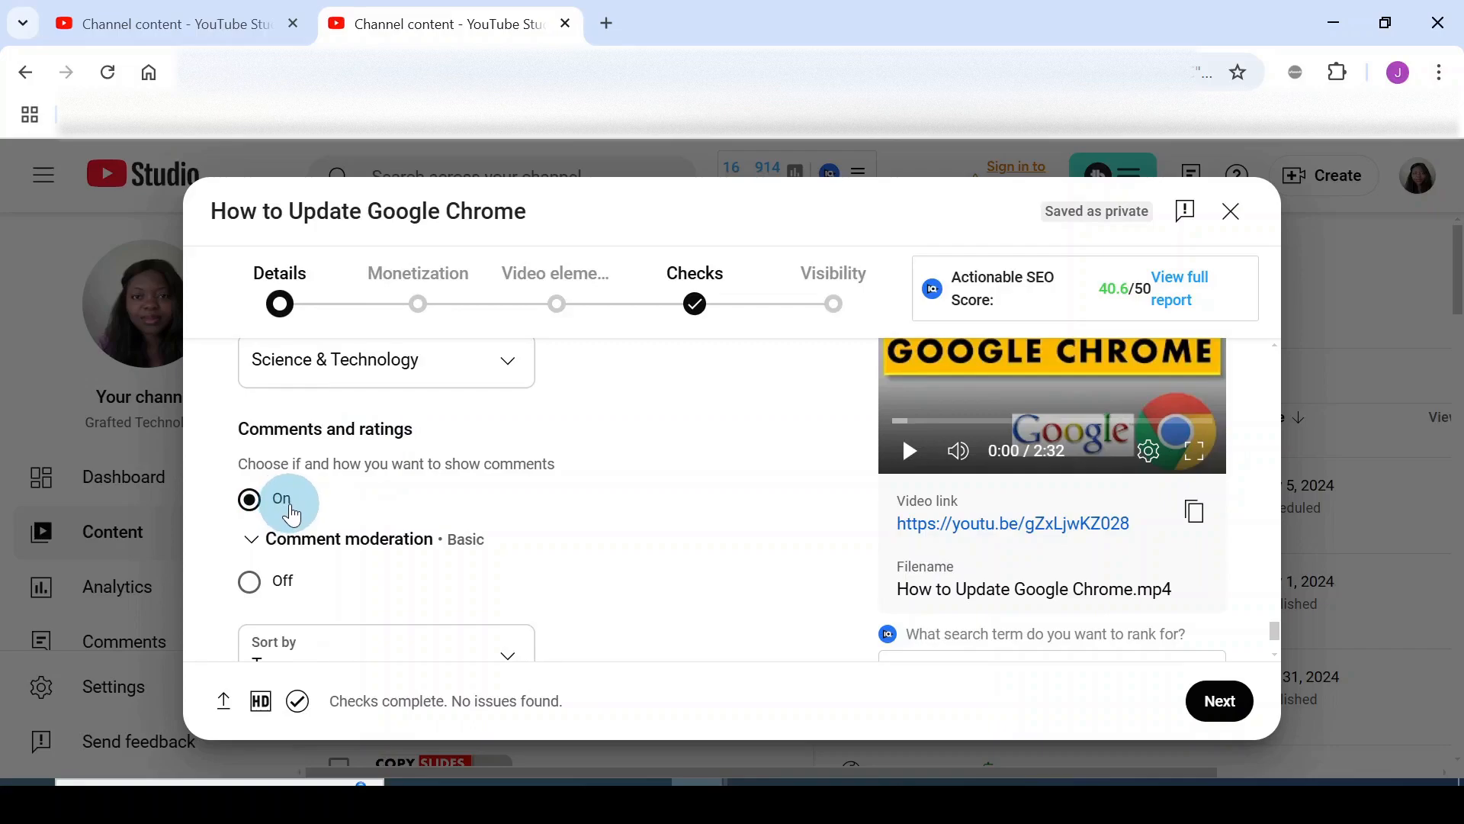
scroll(623, 480, down, 2)
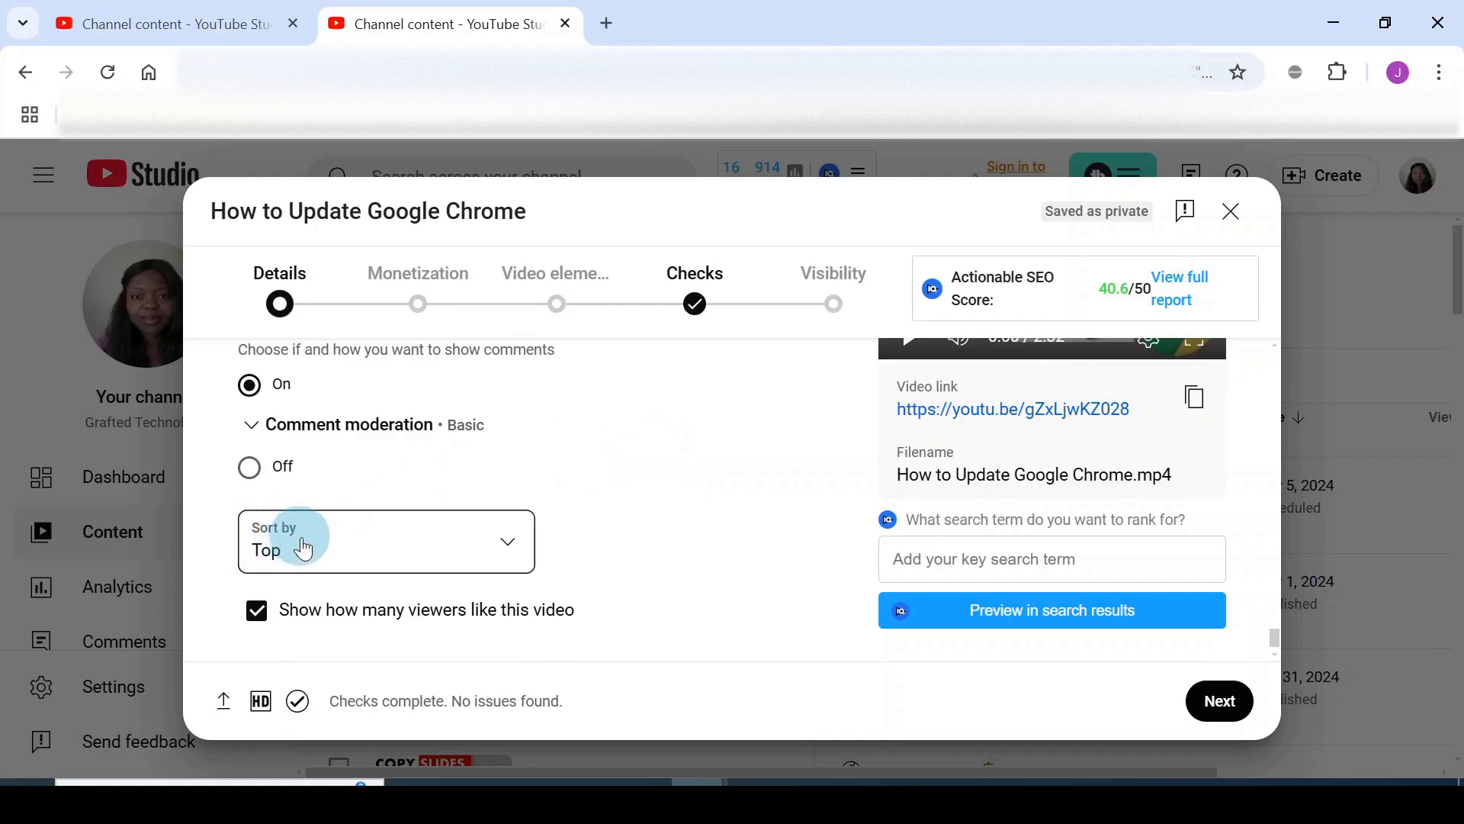
scroll(644, 581, down, 1)
scroll(644, 581, down, 1)
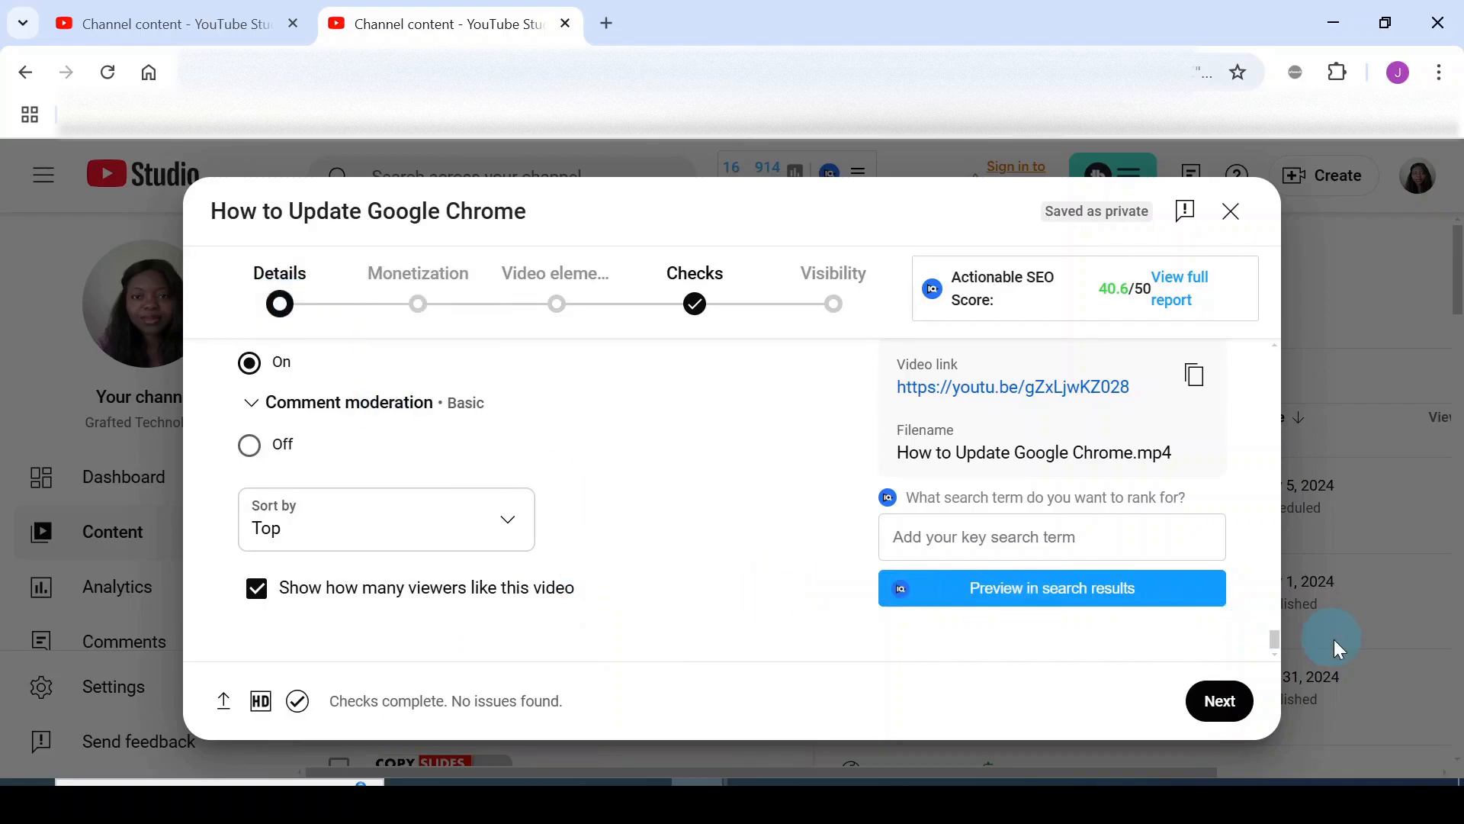
click(1229, 703)
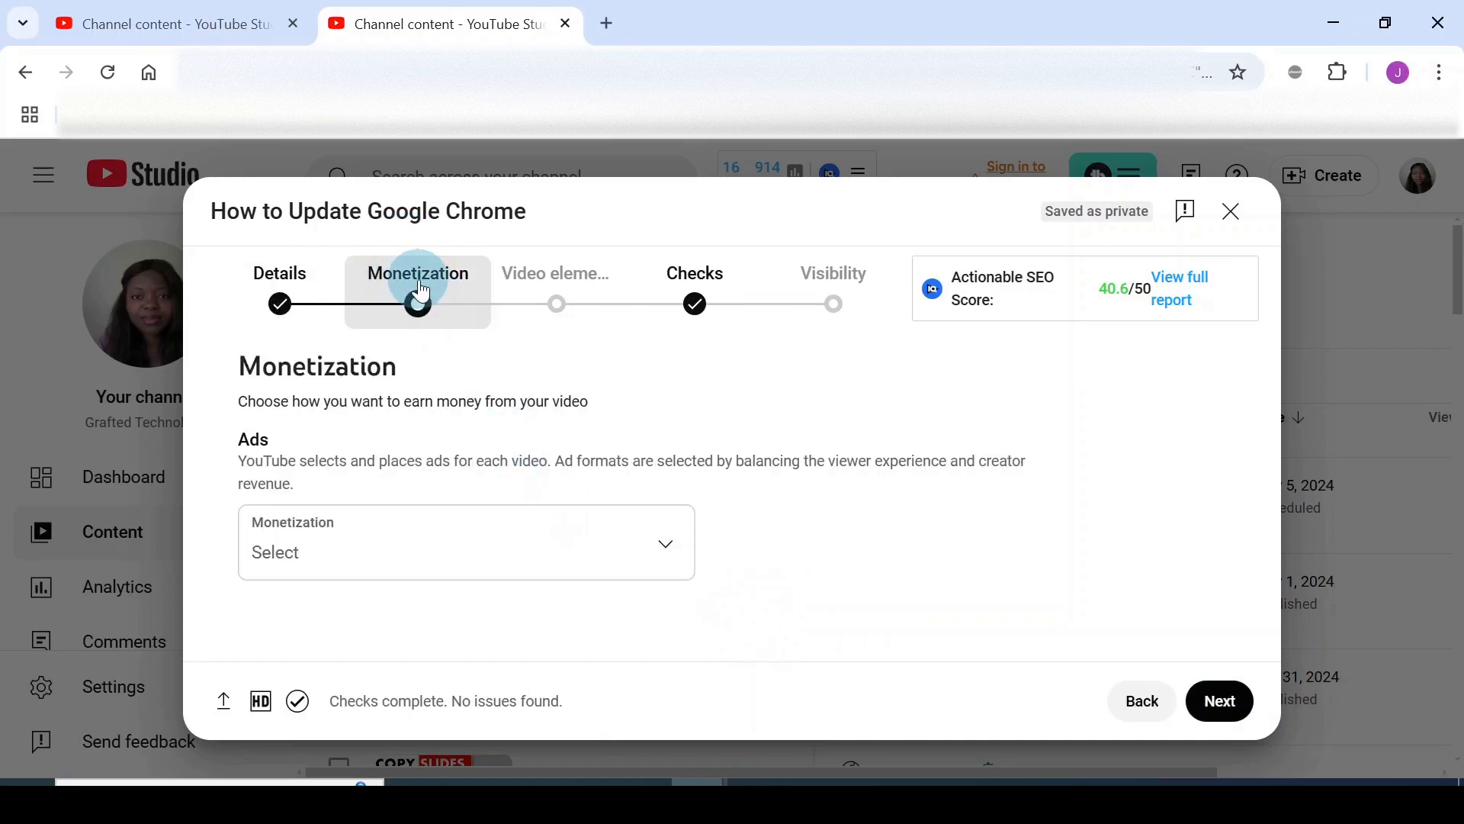
- Turn monetization on for the video
click(322, 569)
click(666, 546)
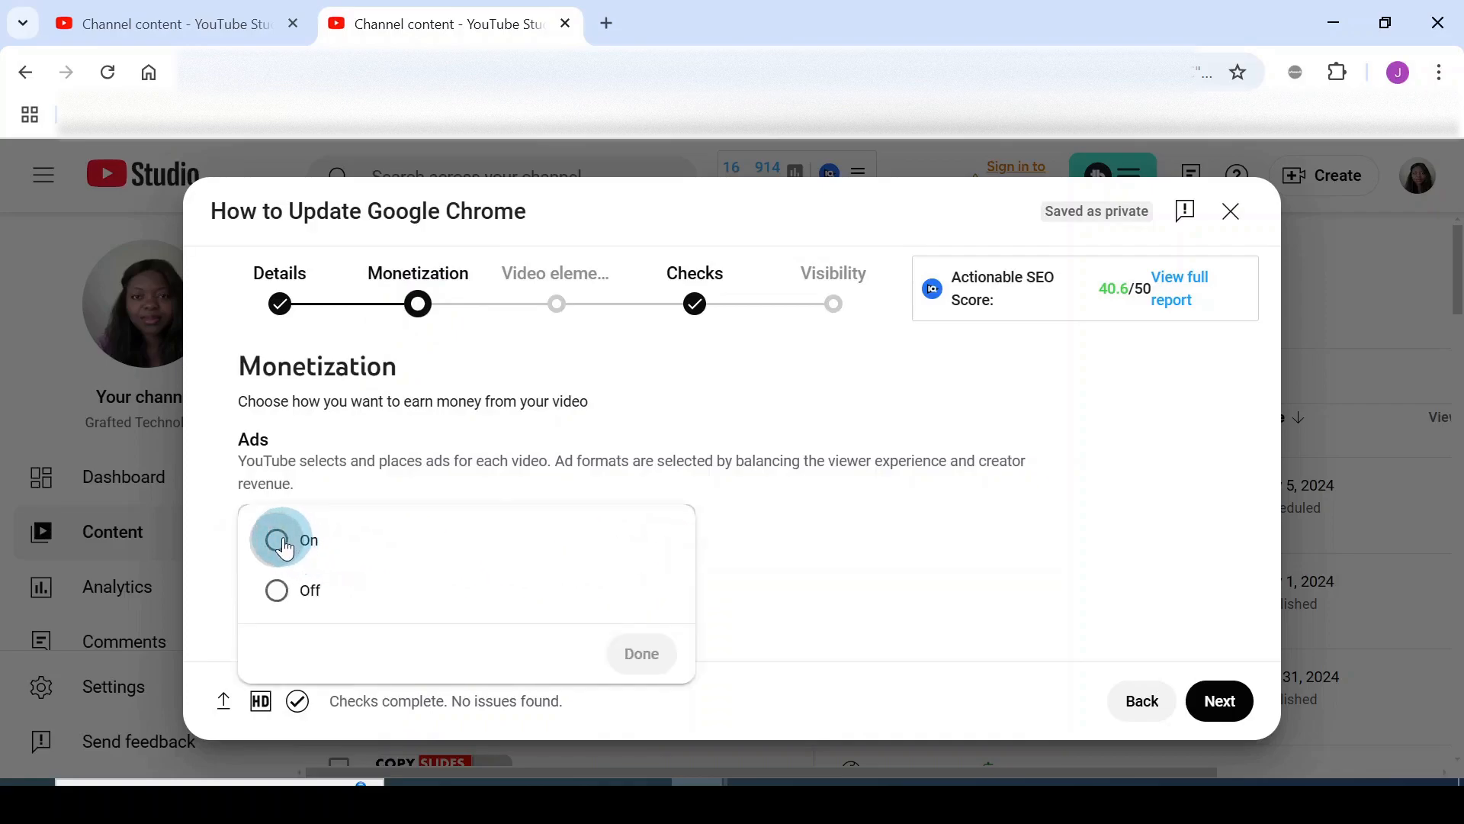
click(288, 550)
click(642, 656)
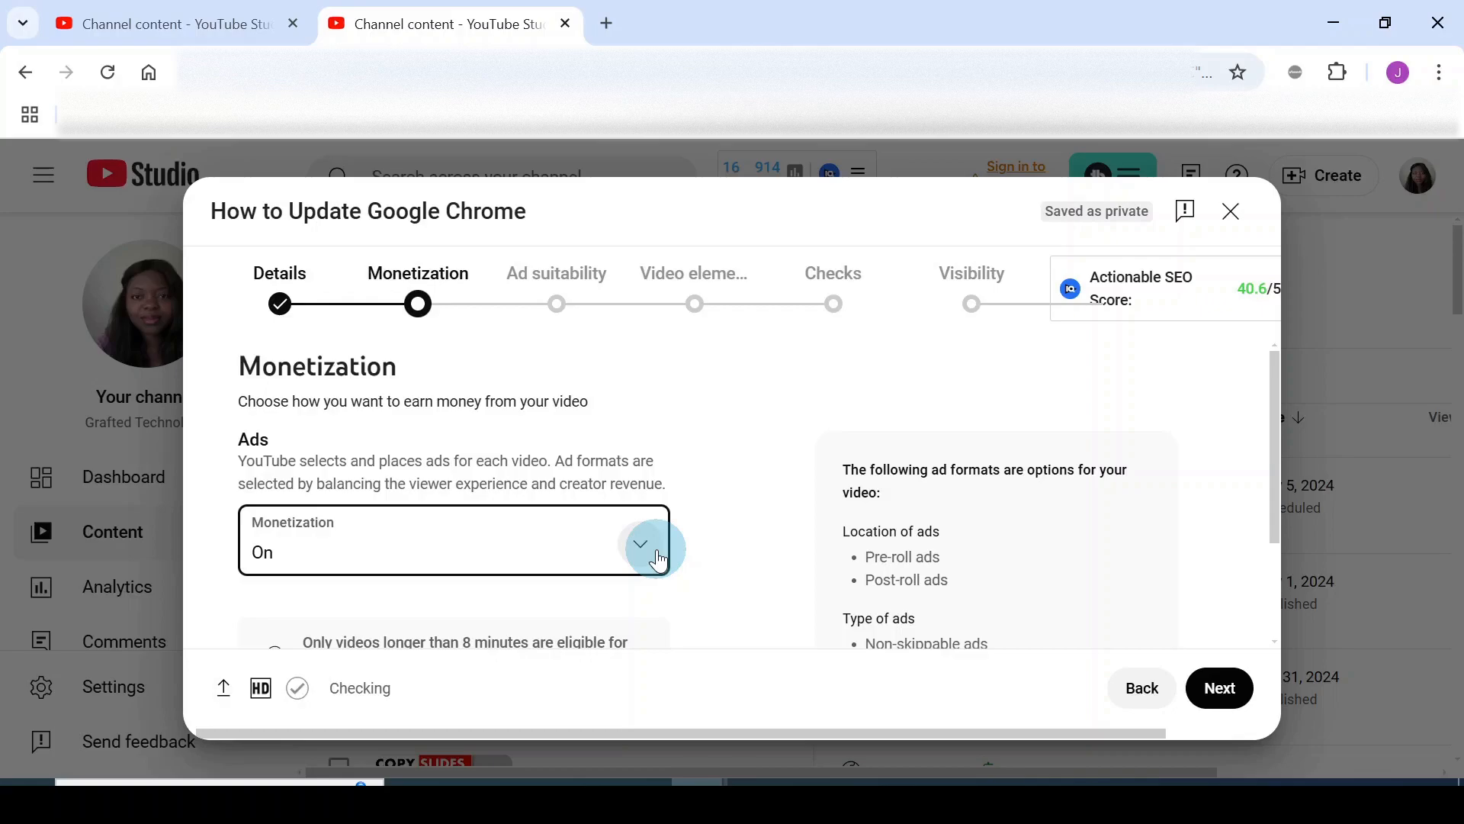
- Review the available ad locations and ad types, and continue to the Ad suitability stage
scroll(746, 520, down, 2)
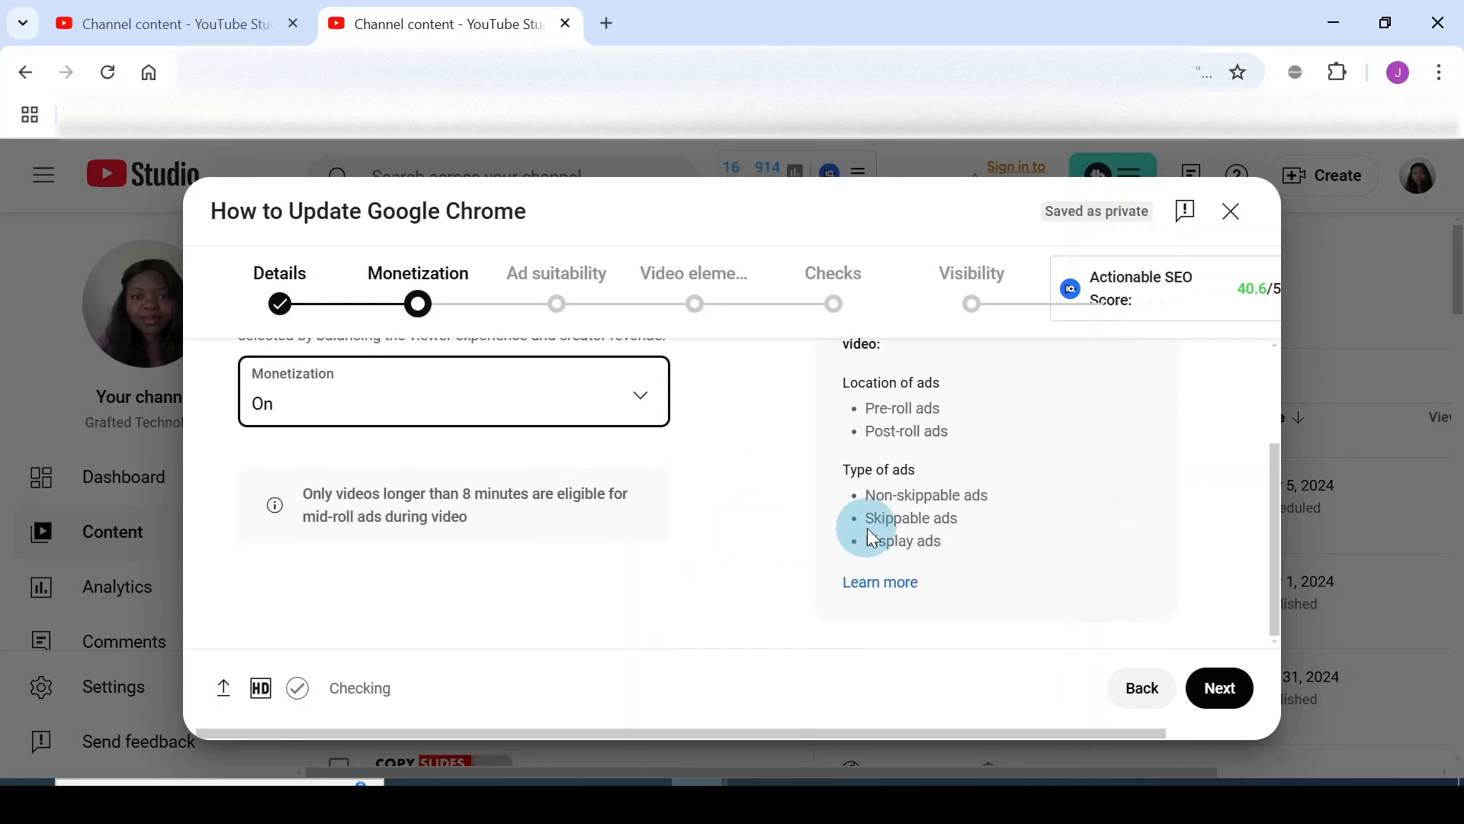
scroll(884, 526, up, 2)
scroll(953, 523, down, 2)
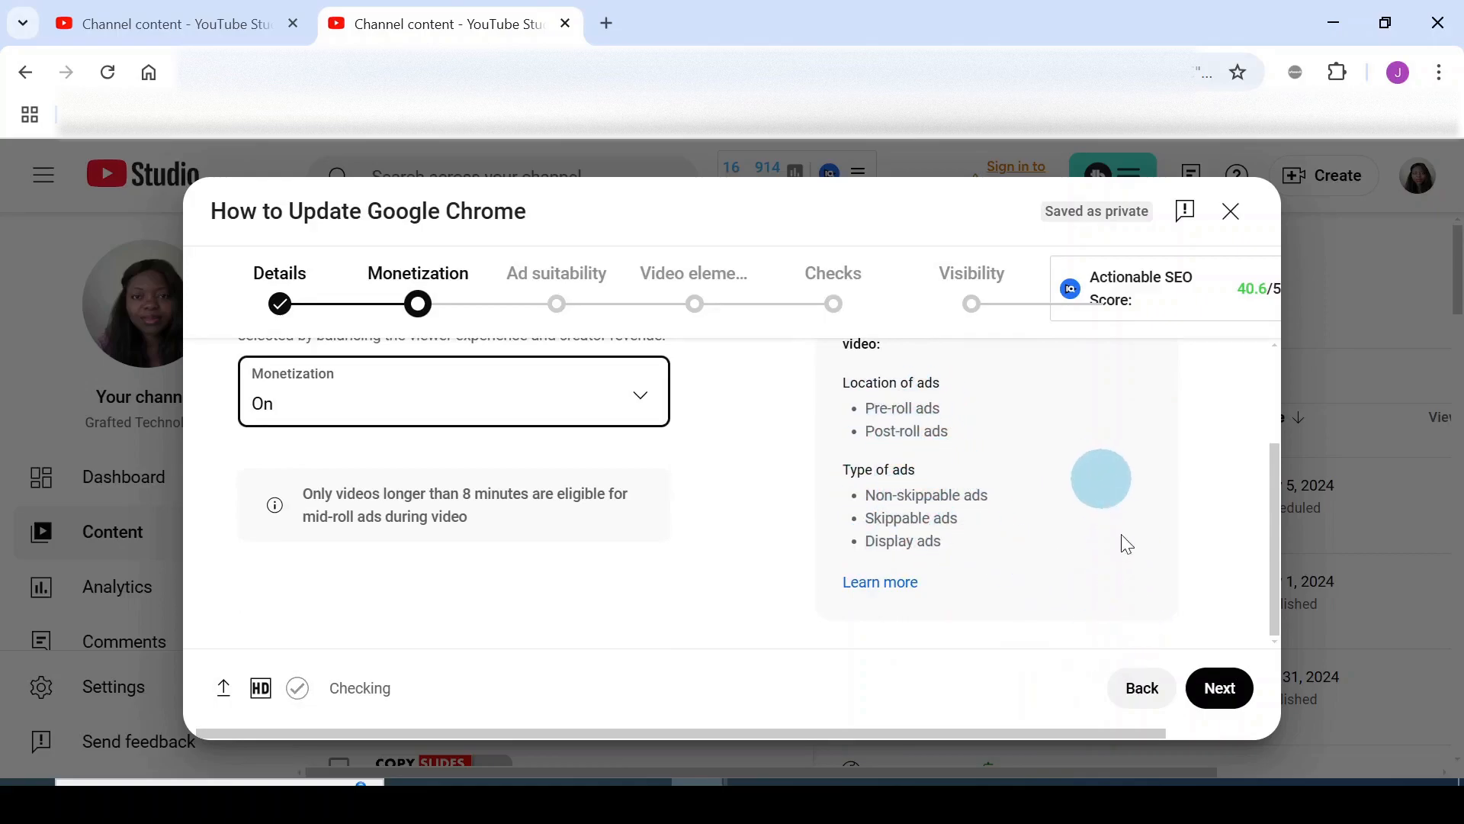
click(1228, 696)
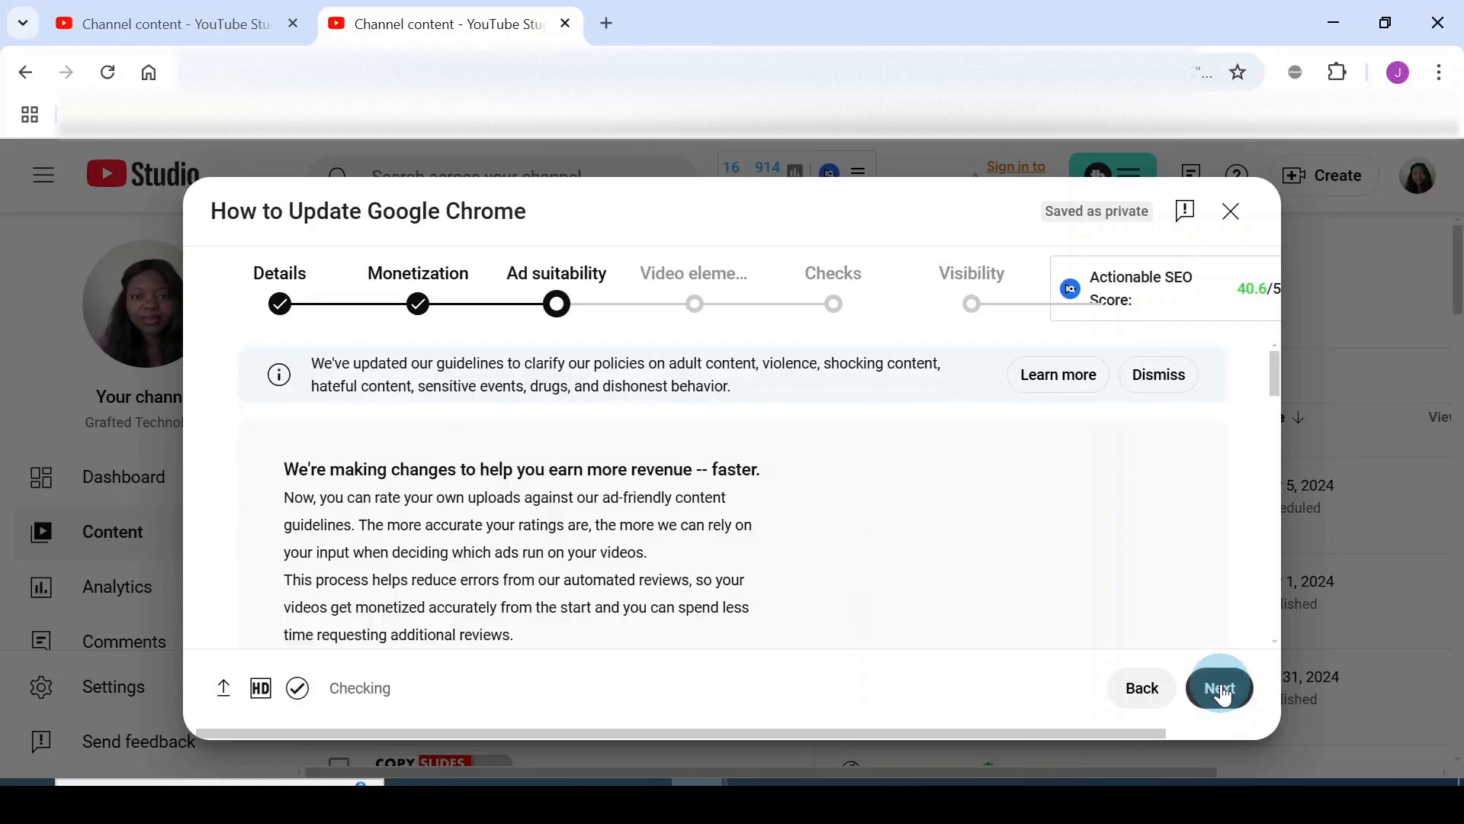
- Review the ad suitability categories and declare that the video contains none of the above
scroll(735, 436, down, 1)
scroll(640, 428, down, 2)
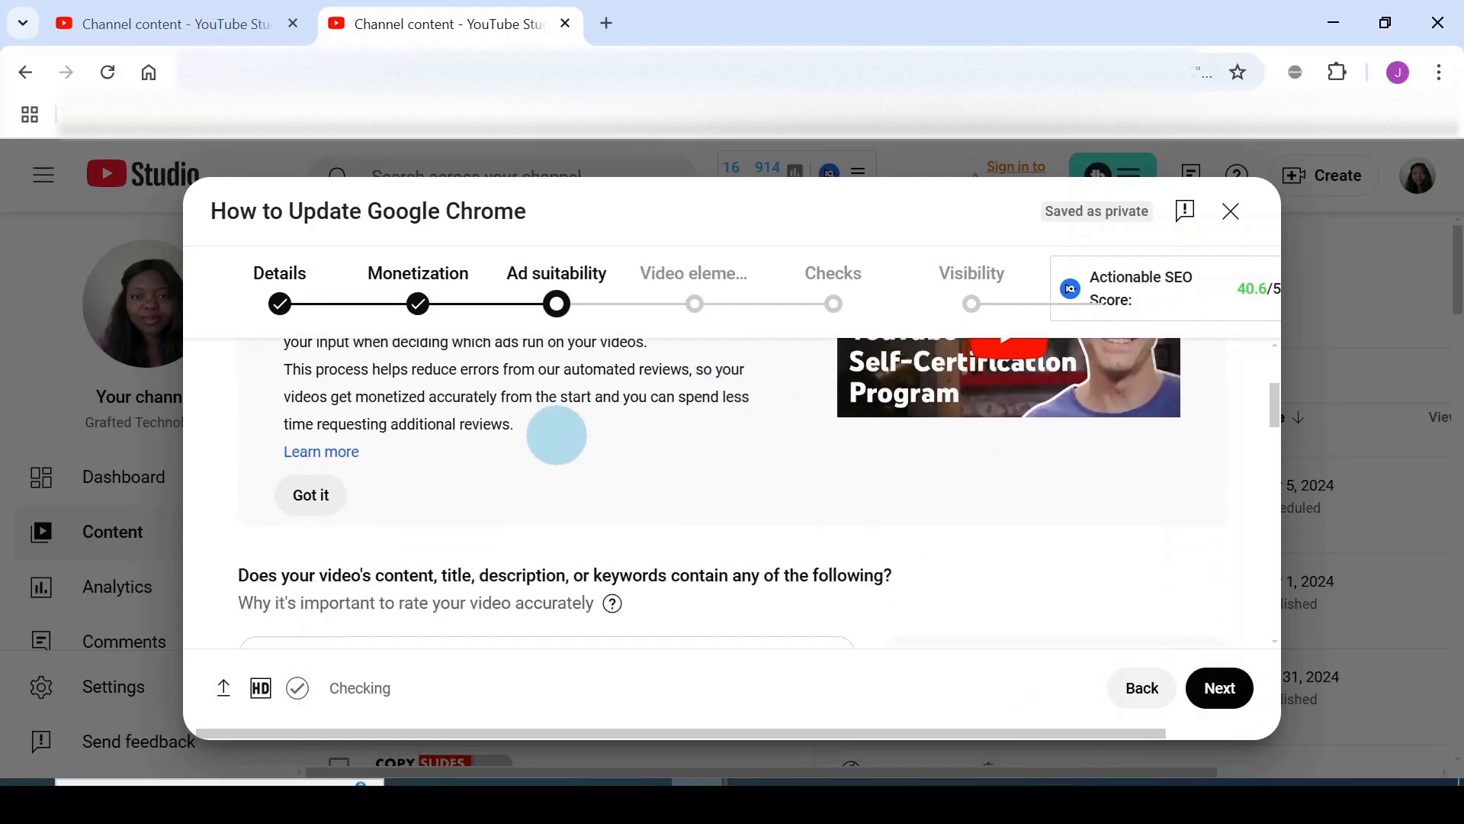
scroll(545, 423, up, 3)
scroll(537, 495, down, 2)
scroll(459, 568, down, 1)
scroll(461, 561, down, 3)
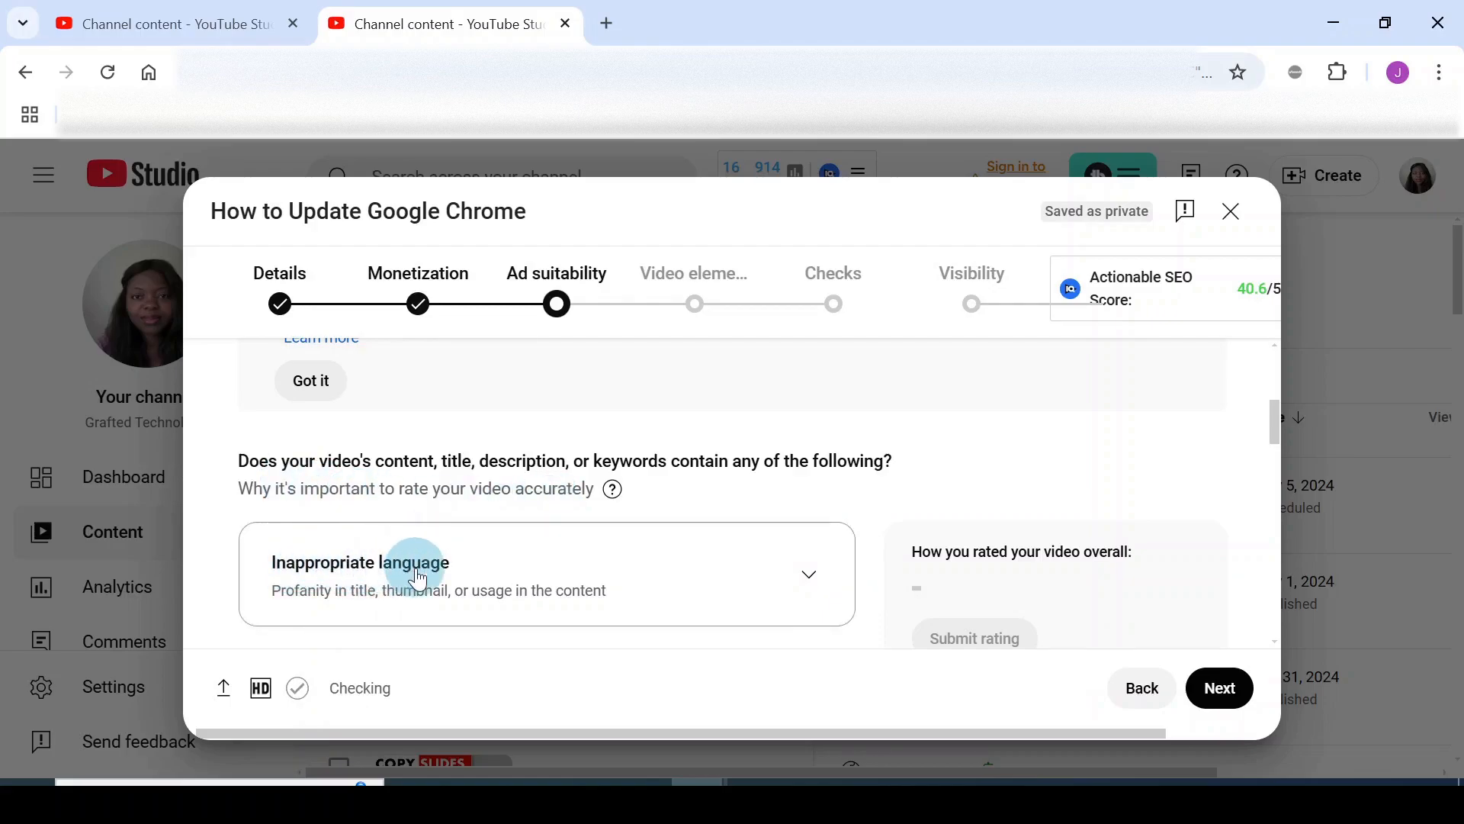
scroll(516, 529, down, 2)
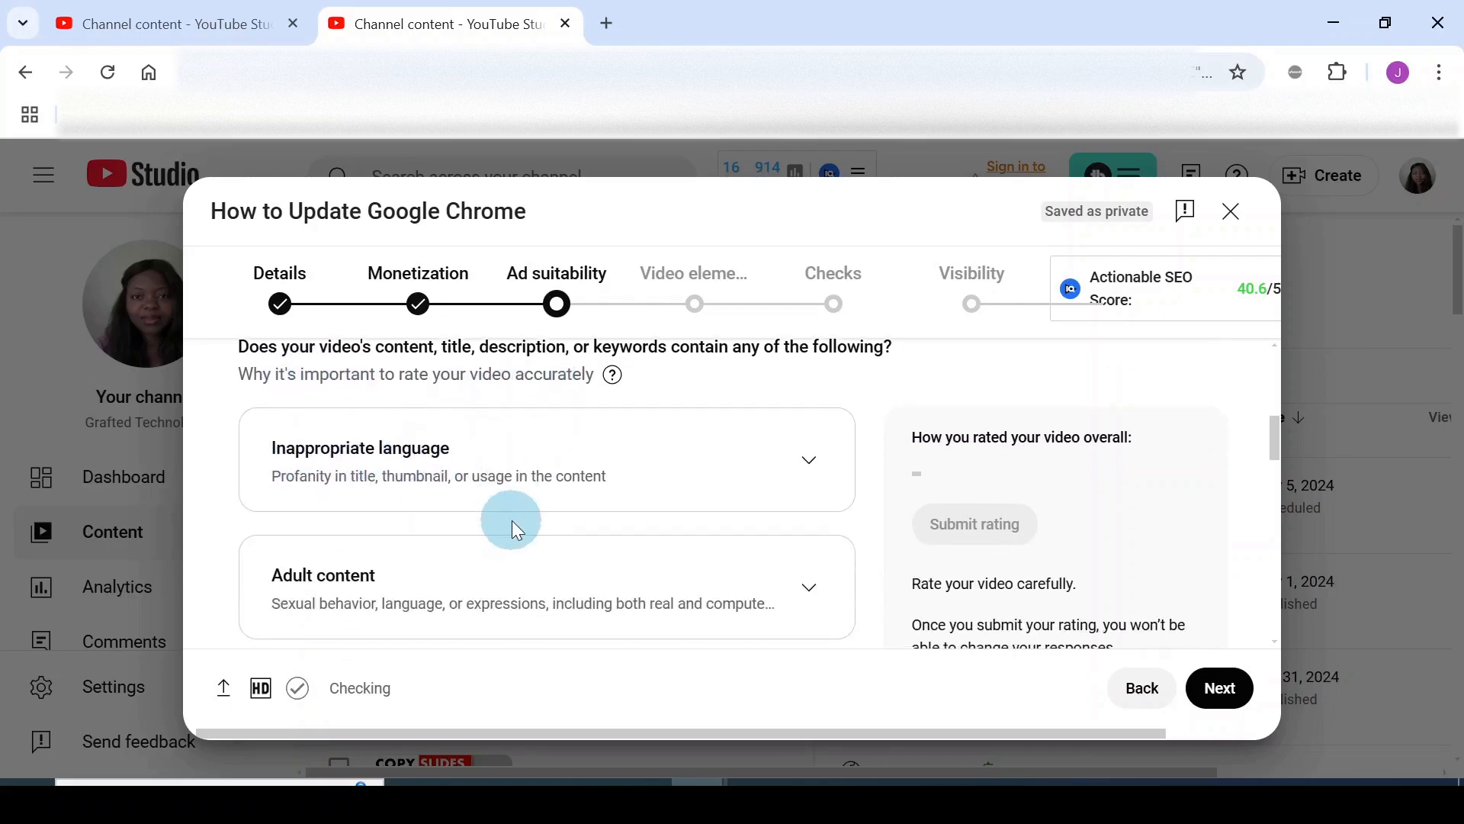
scroll(542, 523, down, 2)
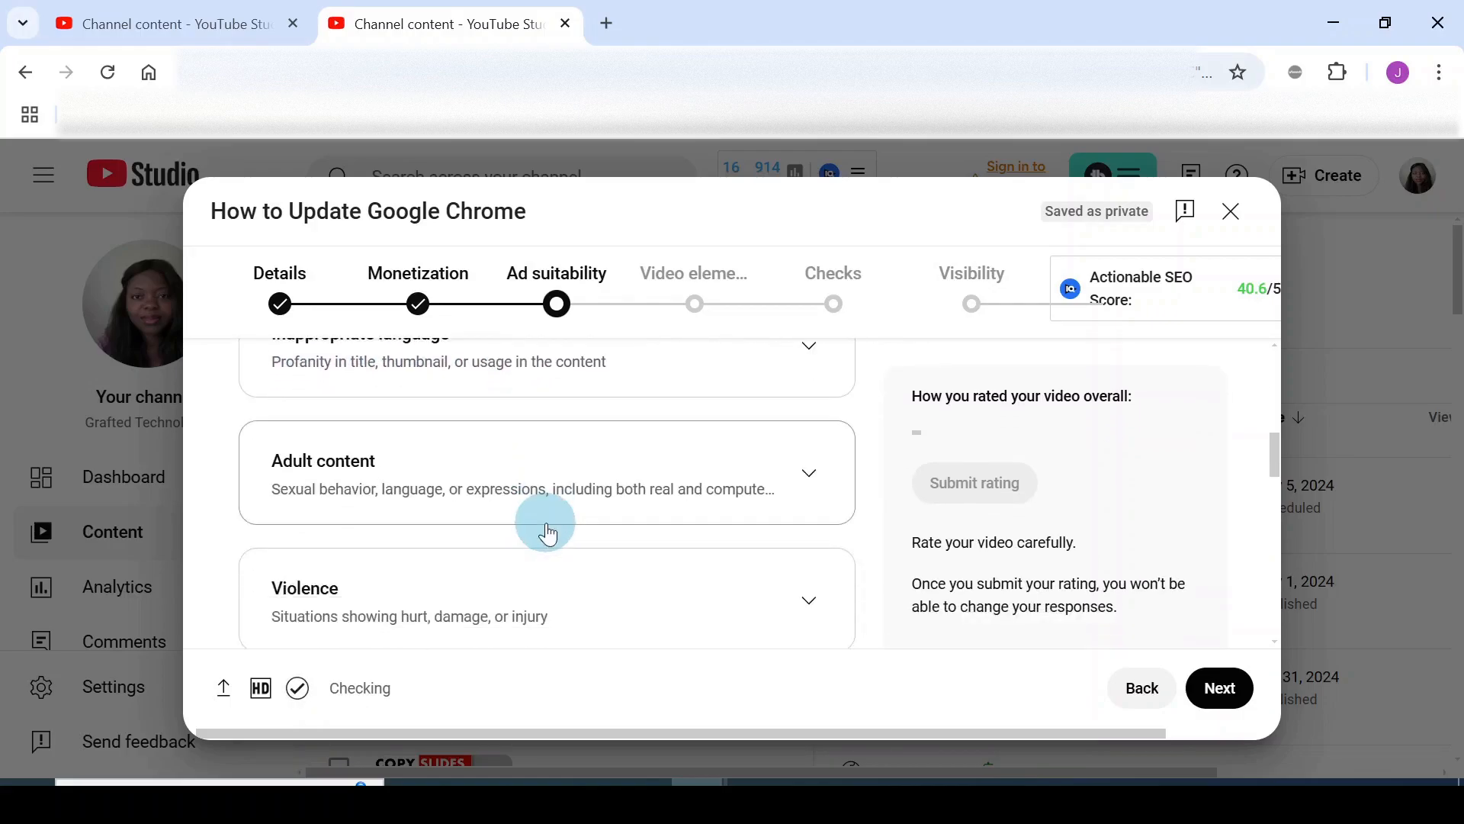
scroll(621, 496, down, 6)
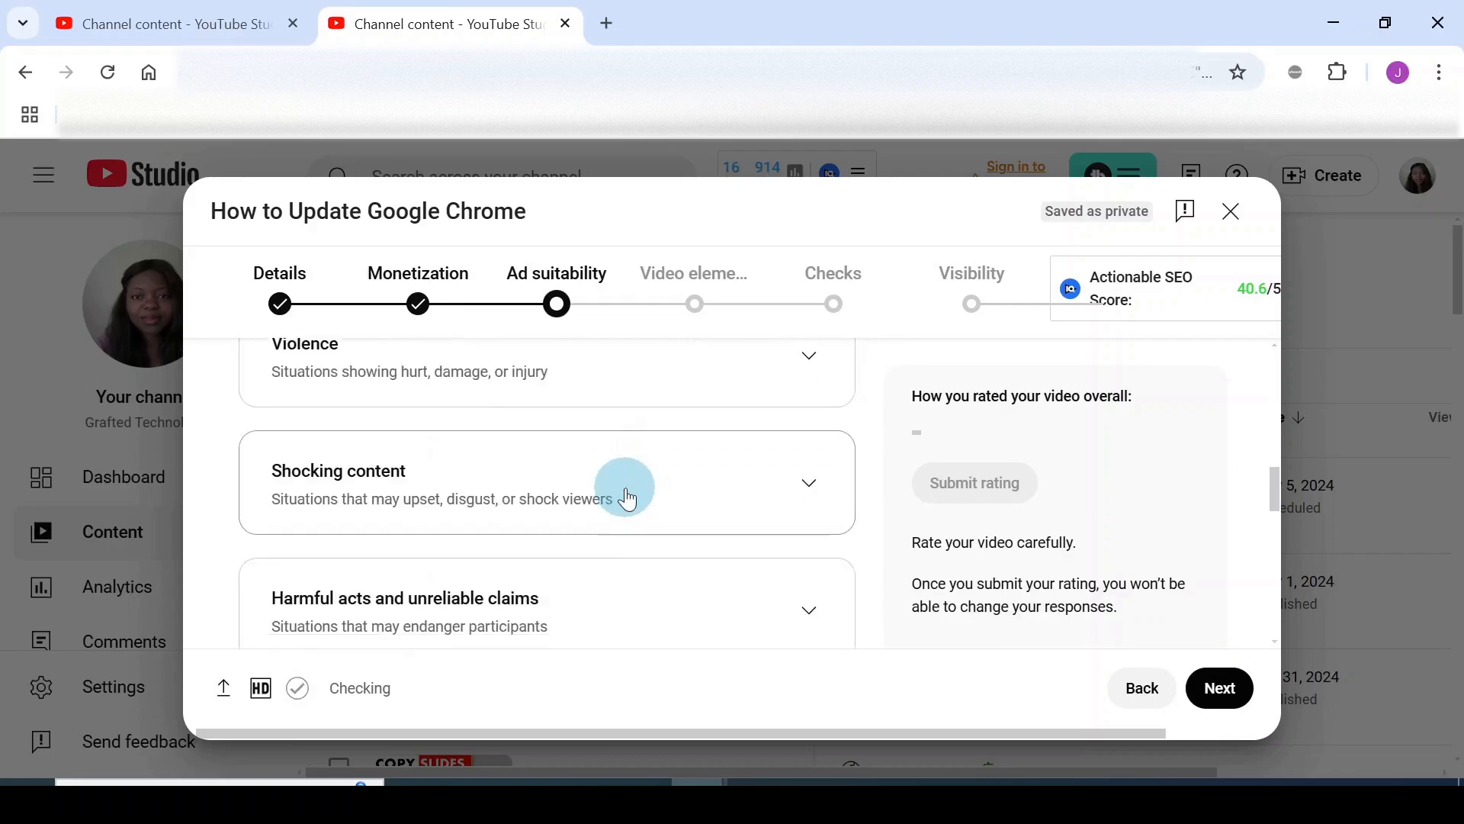
scroll(567, 488, down, 8)
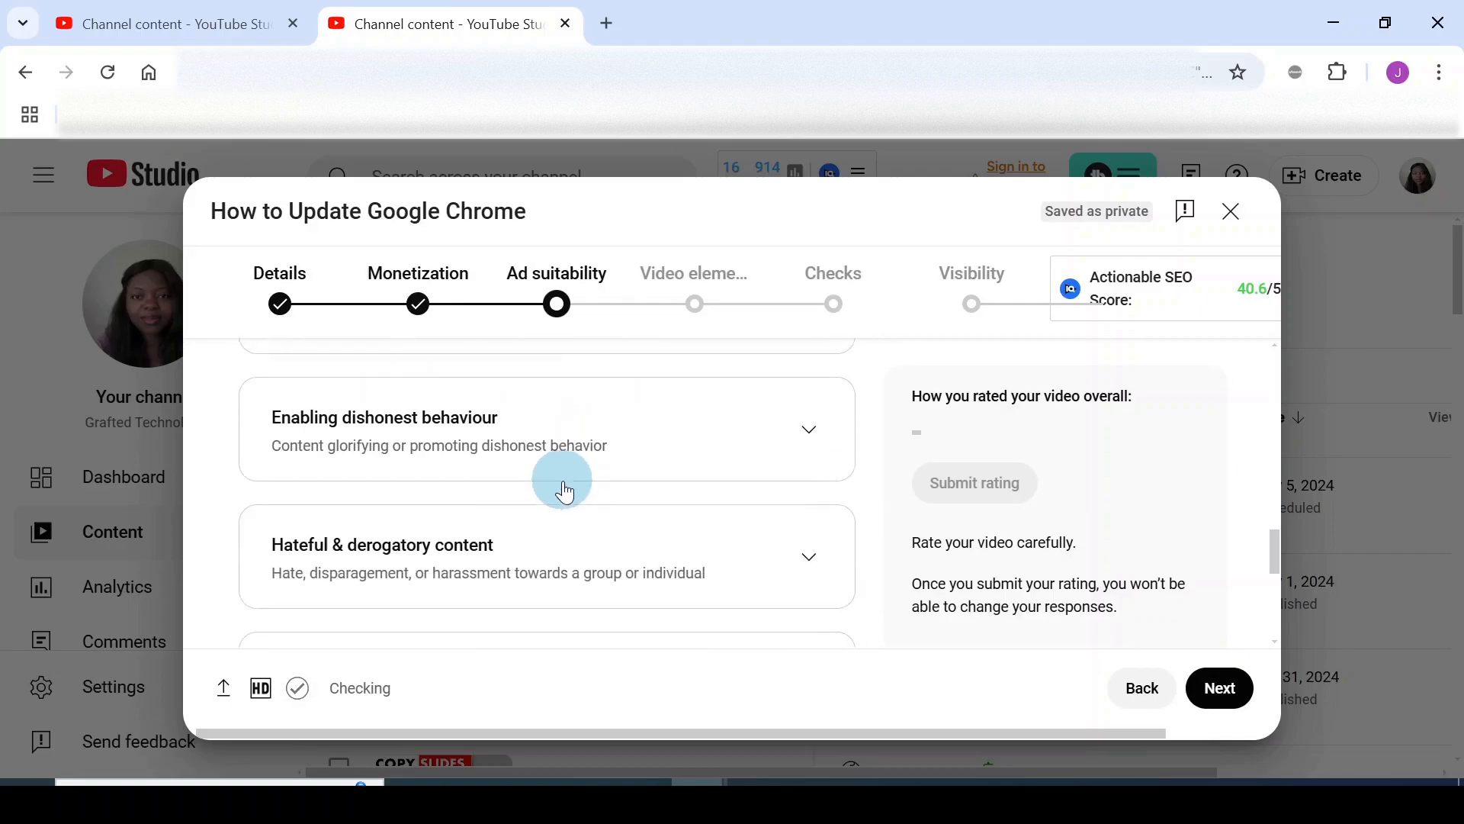
scroll(563, 482, down, 5)
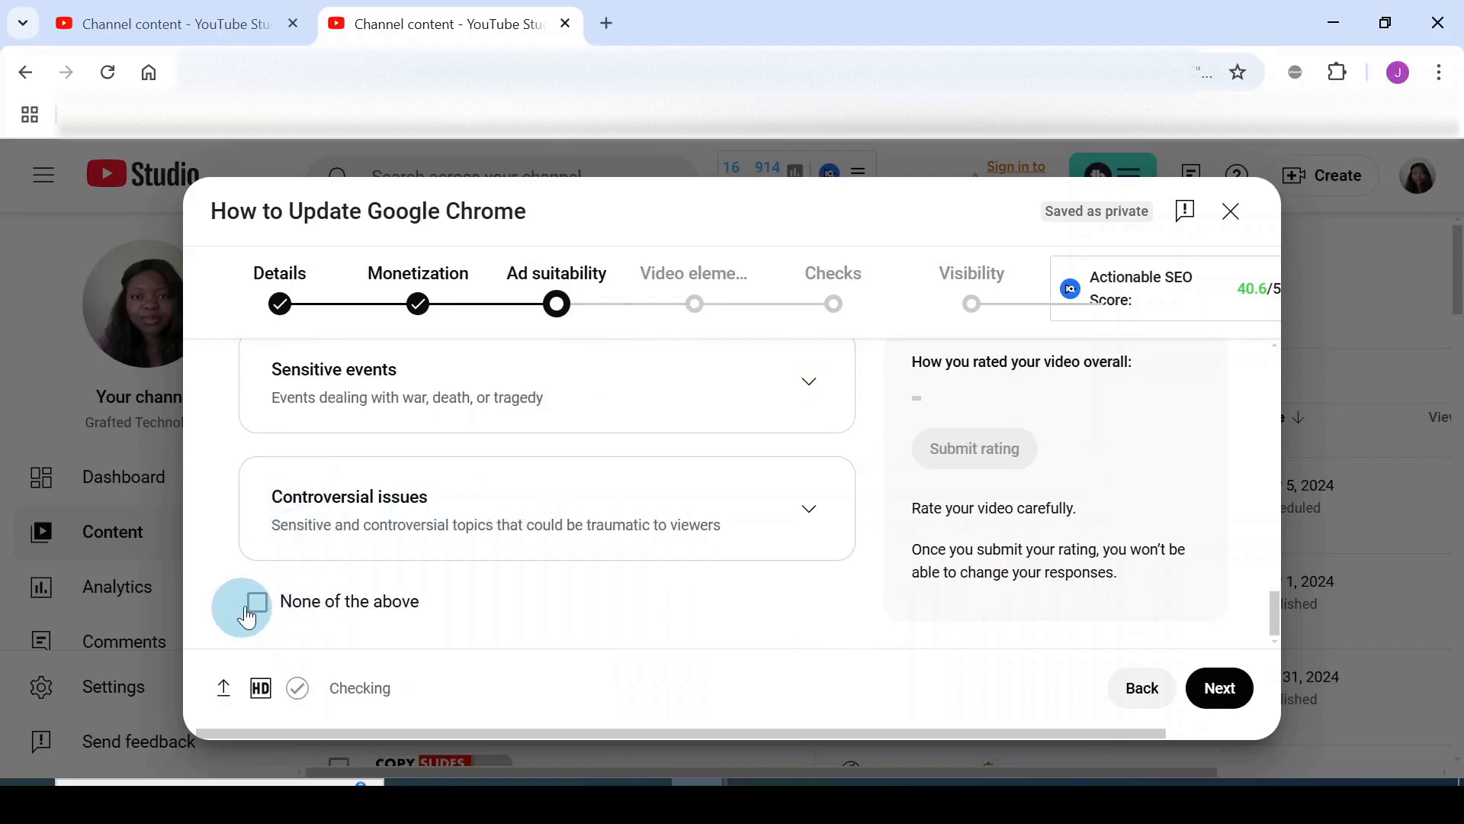
click(258, 604)
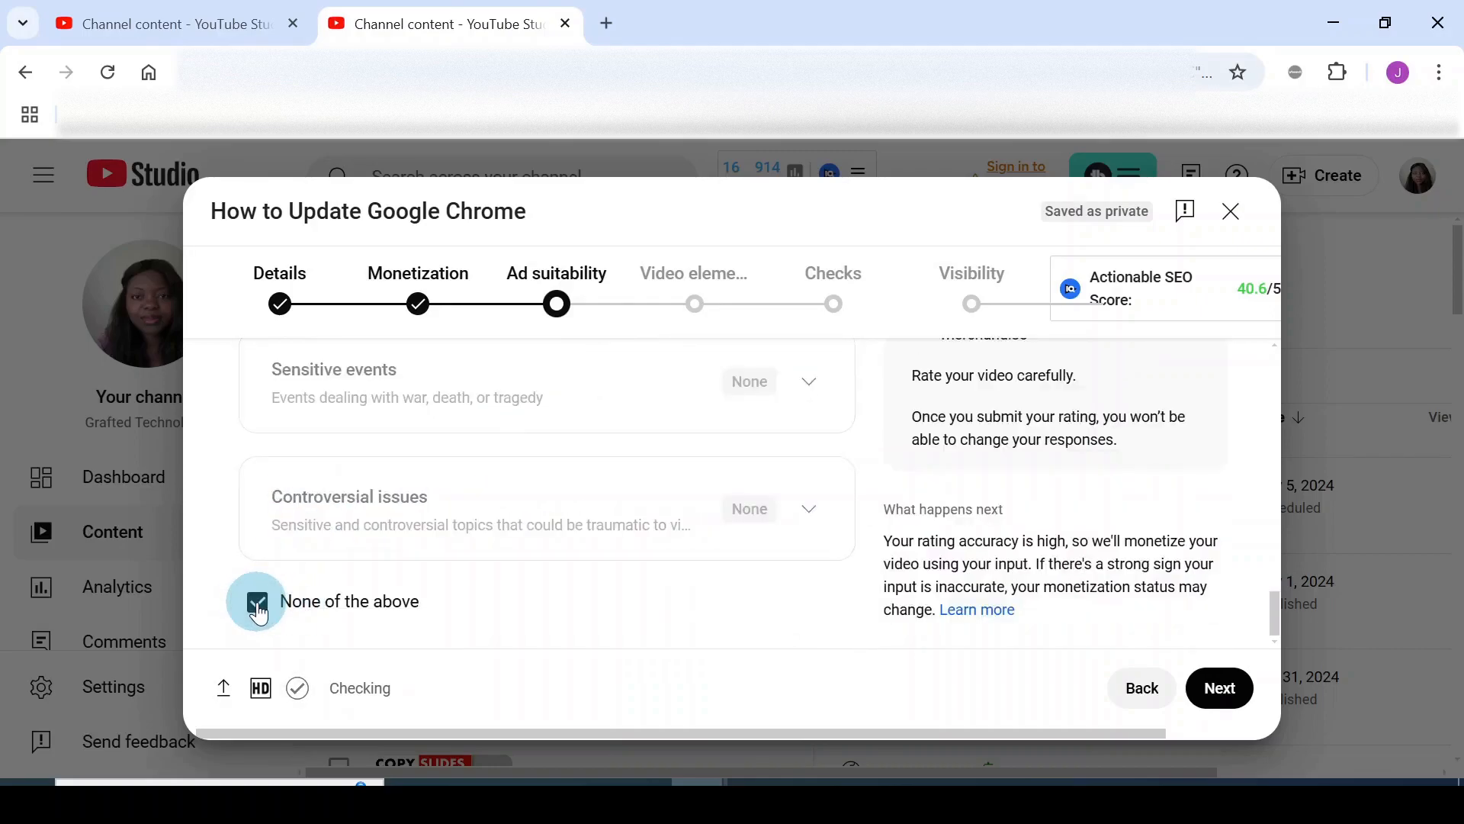
- Submit the video's ad suitability rating and continue to the Video elements stage
scroll(1088, 562, up, 3)
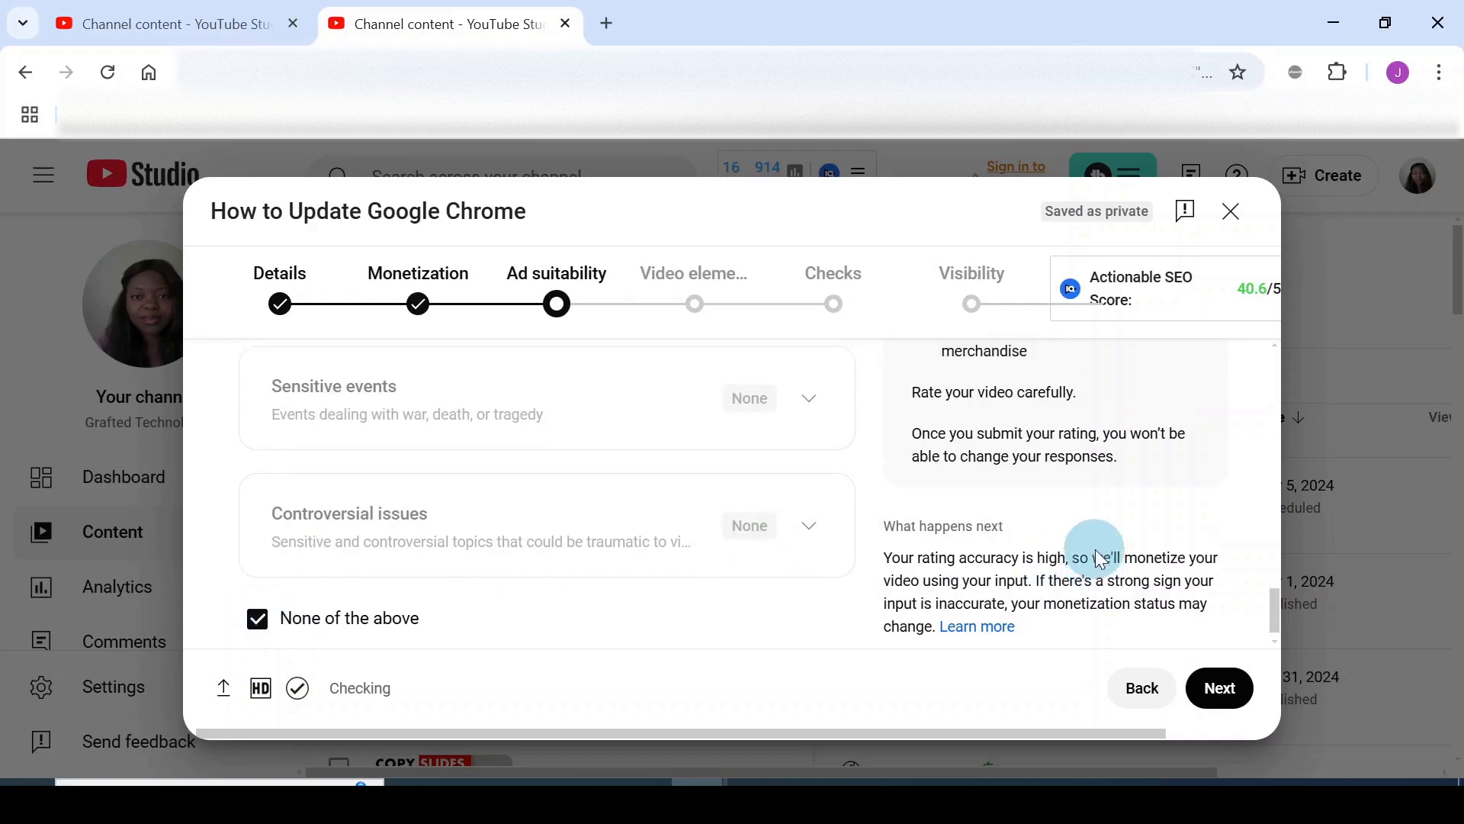
scroll(1096, 550, up, 5)
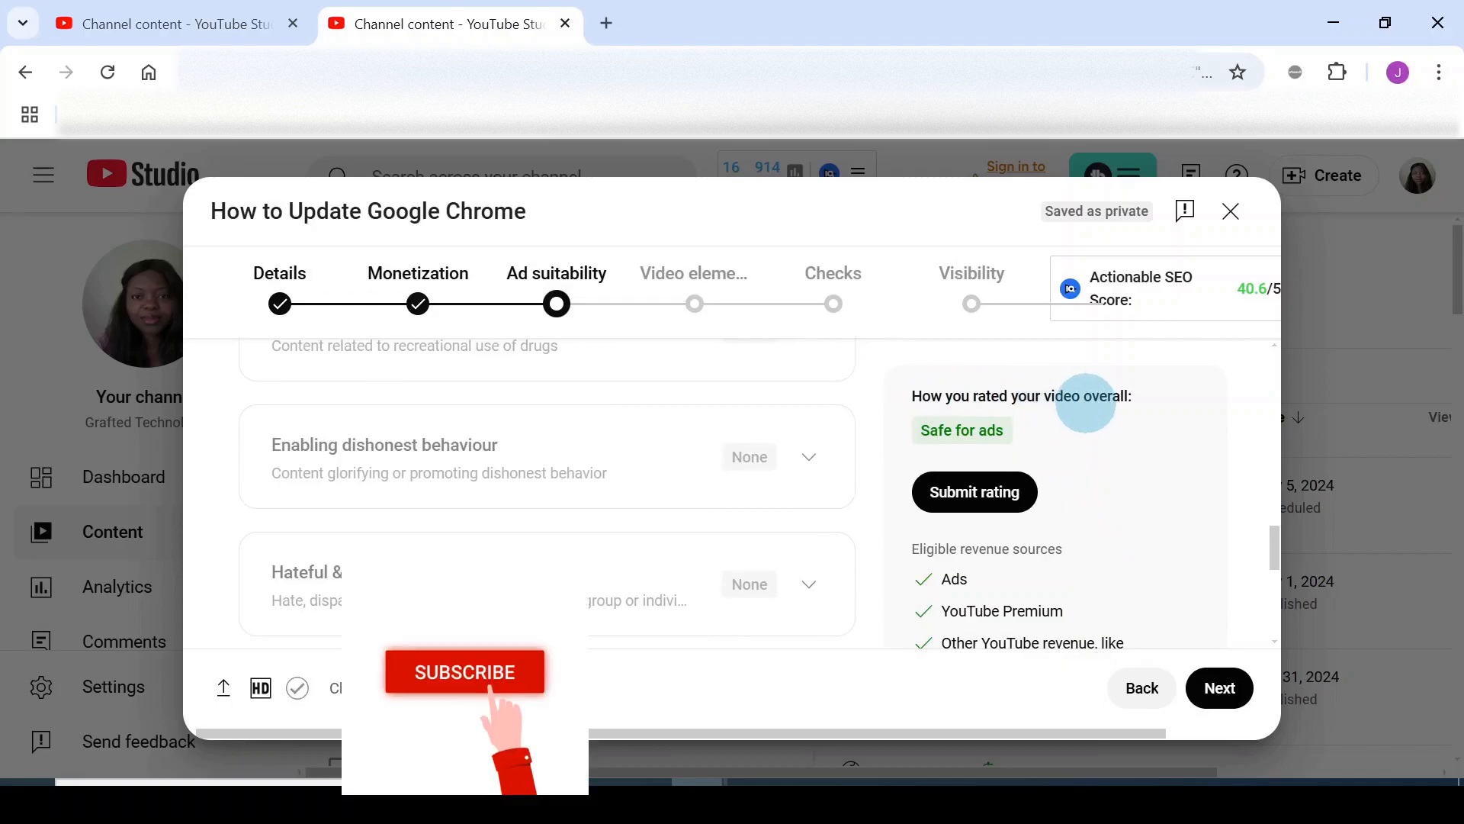
click(979, 502)
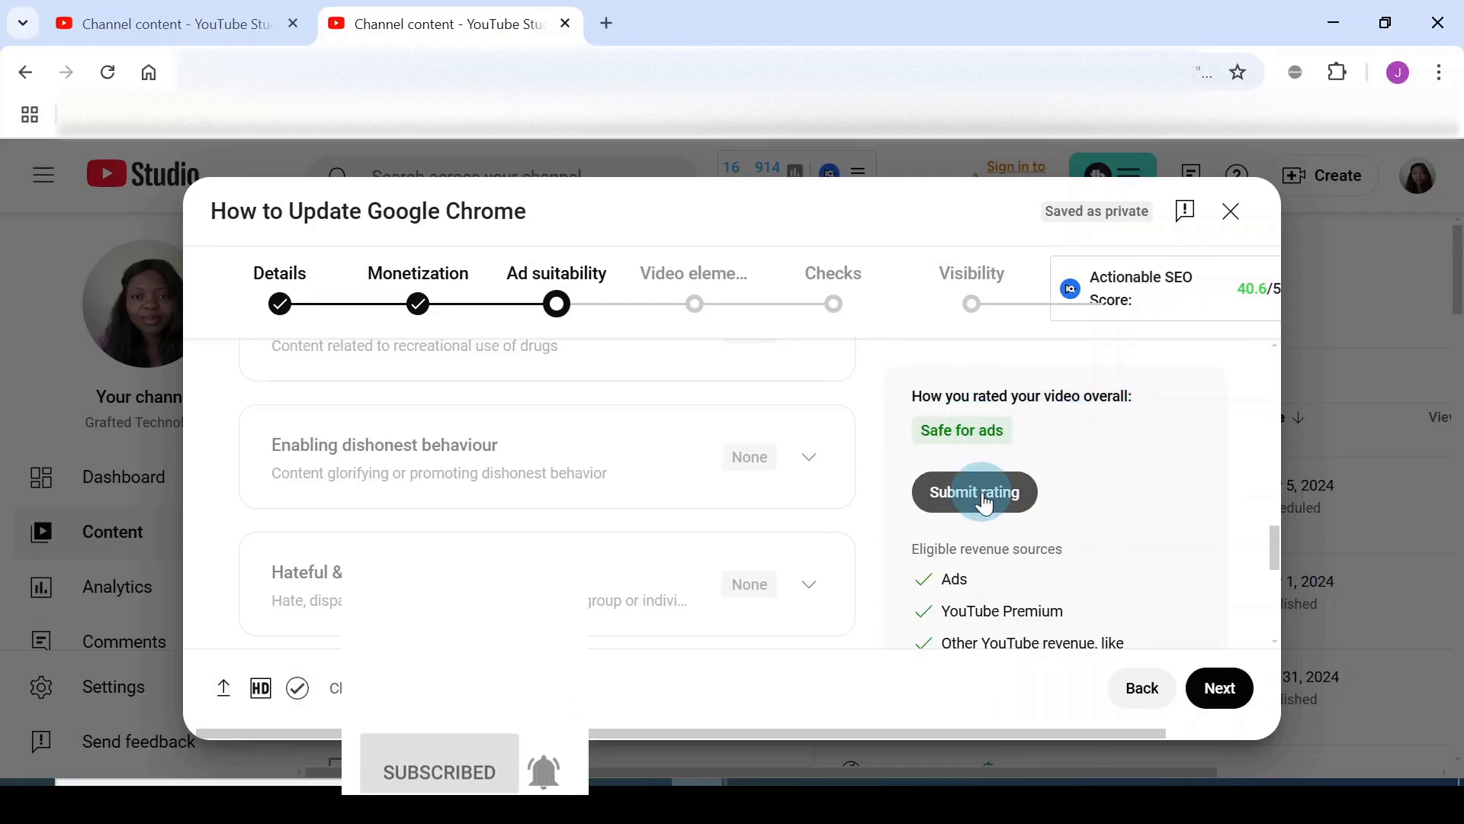
click(1226, 695)
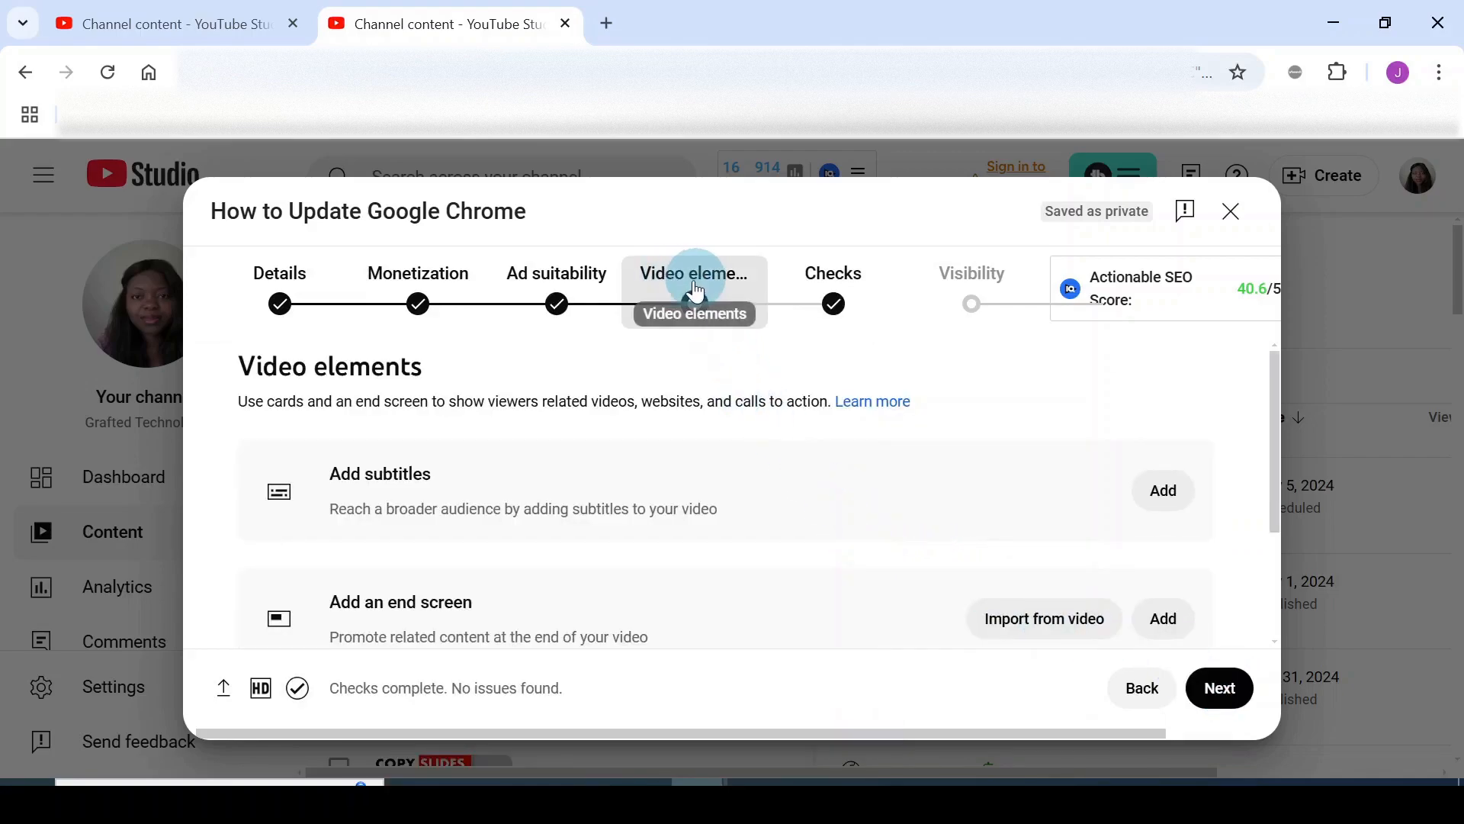
- Add an end screen to the video using the template with 1 video, 1 subscribe
scroll(688, 490, down, 1)
scroll(687, 485, down, 1)
scroll(633, 474, up, 2)
scroll(637, 474, down, 1)
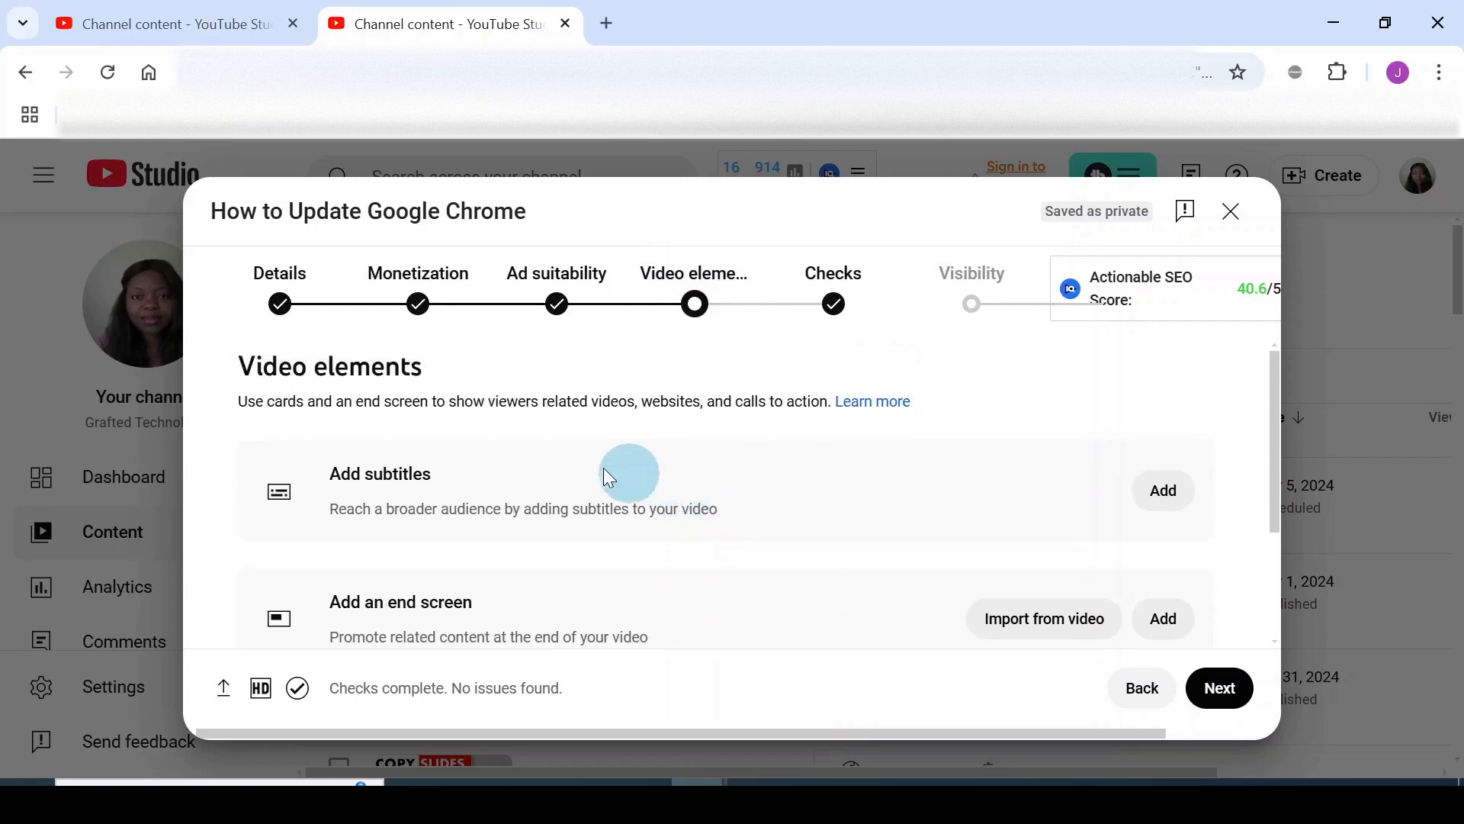
scroll(638, 474, up, 1)
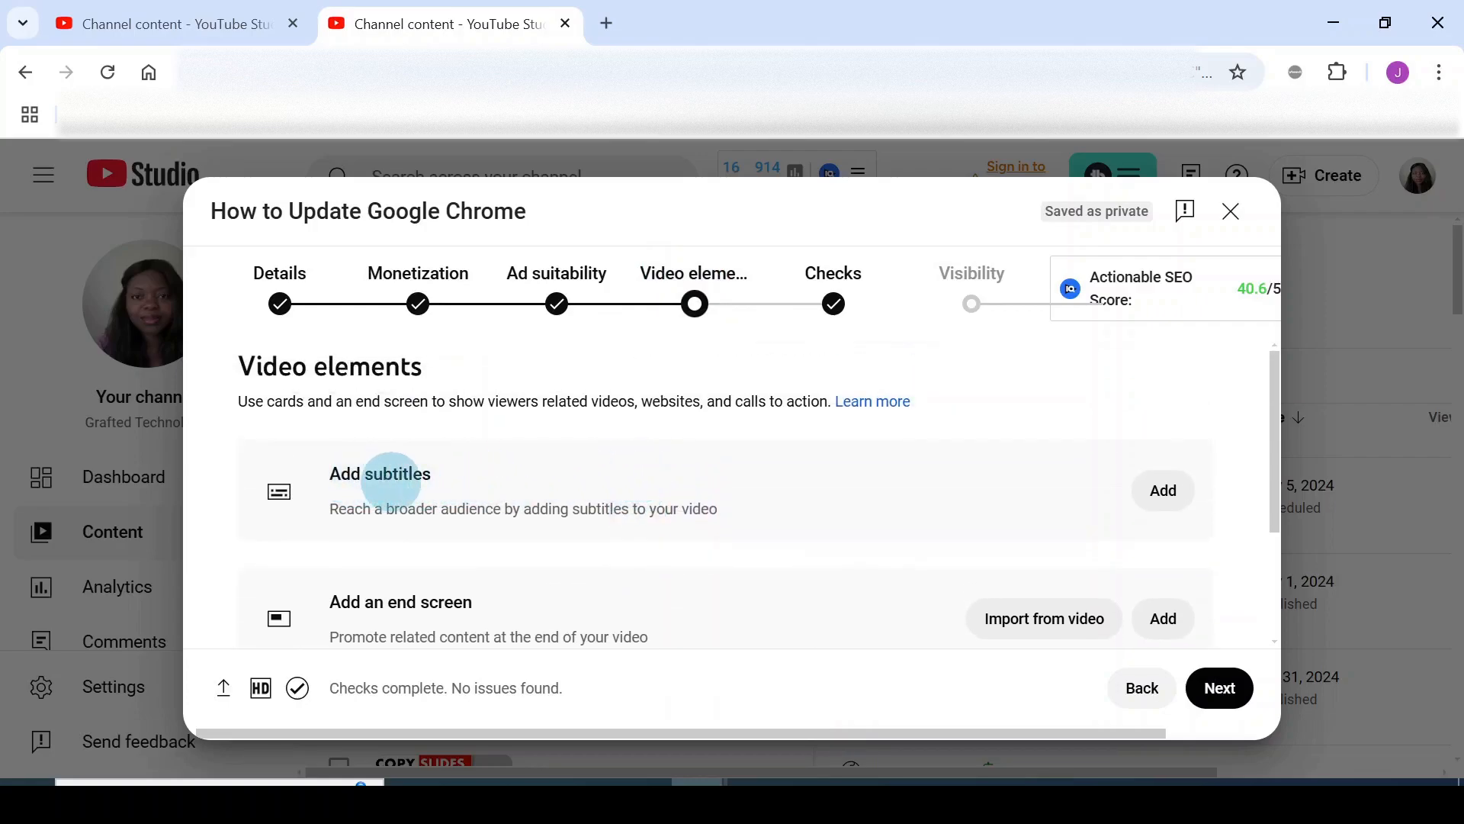
scroll(427, 500, down, 1)
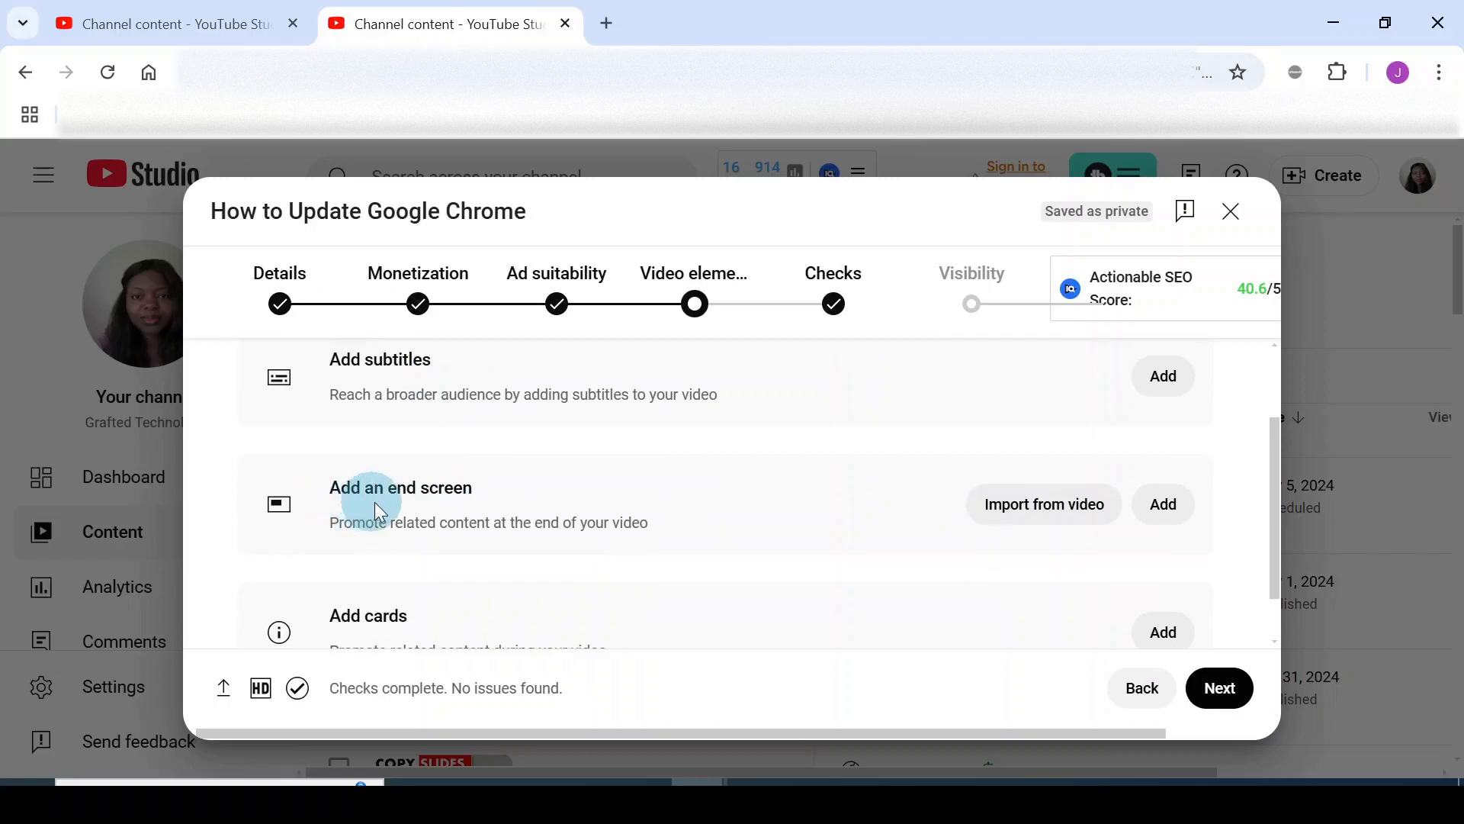
scroll(447, 499, down, 1)
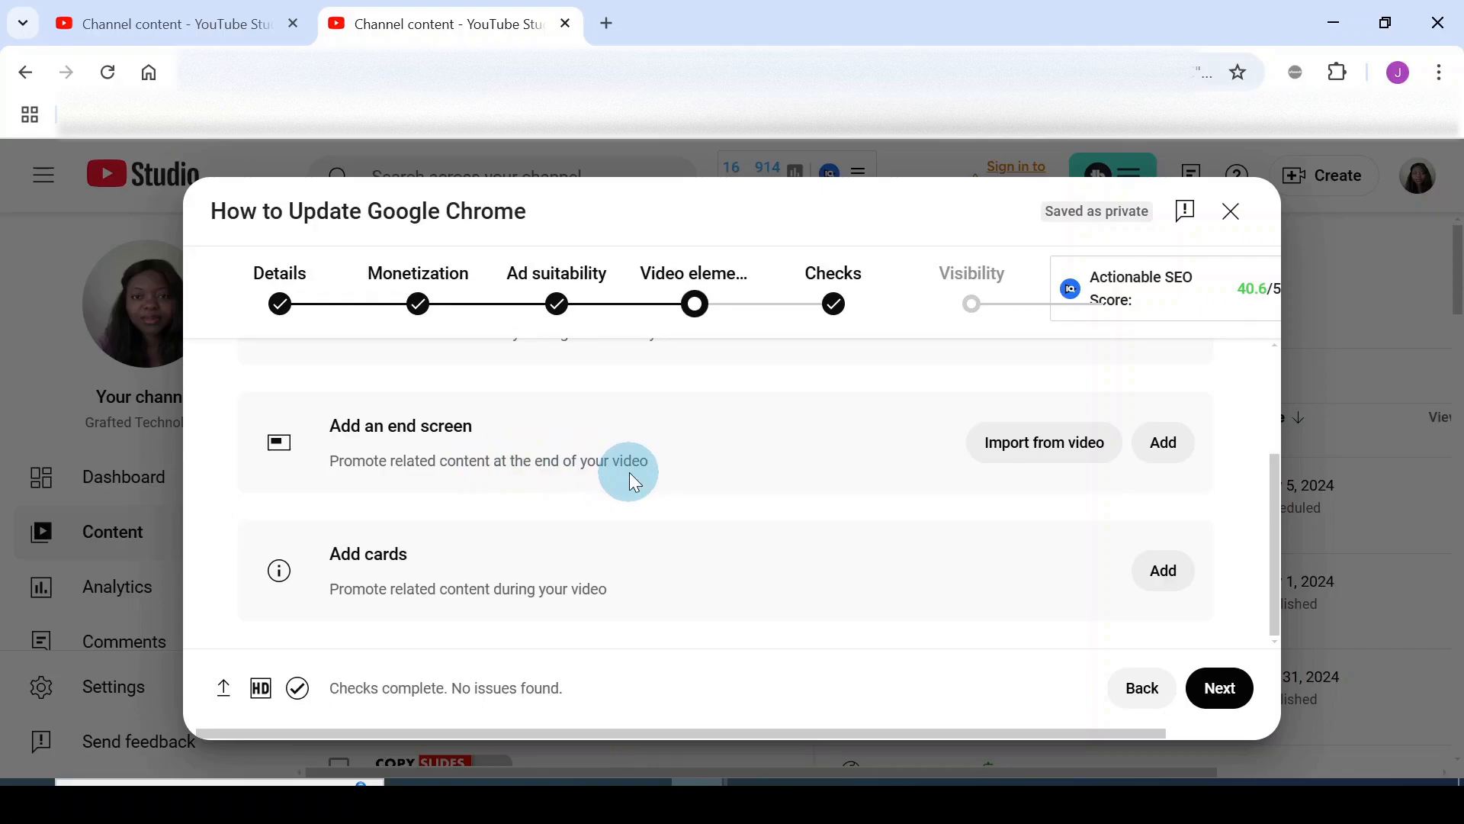
click(1170, 450)
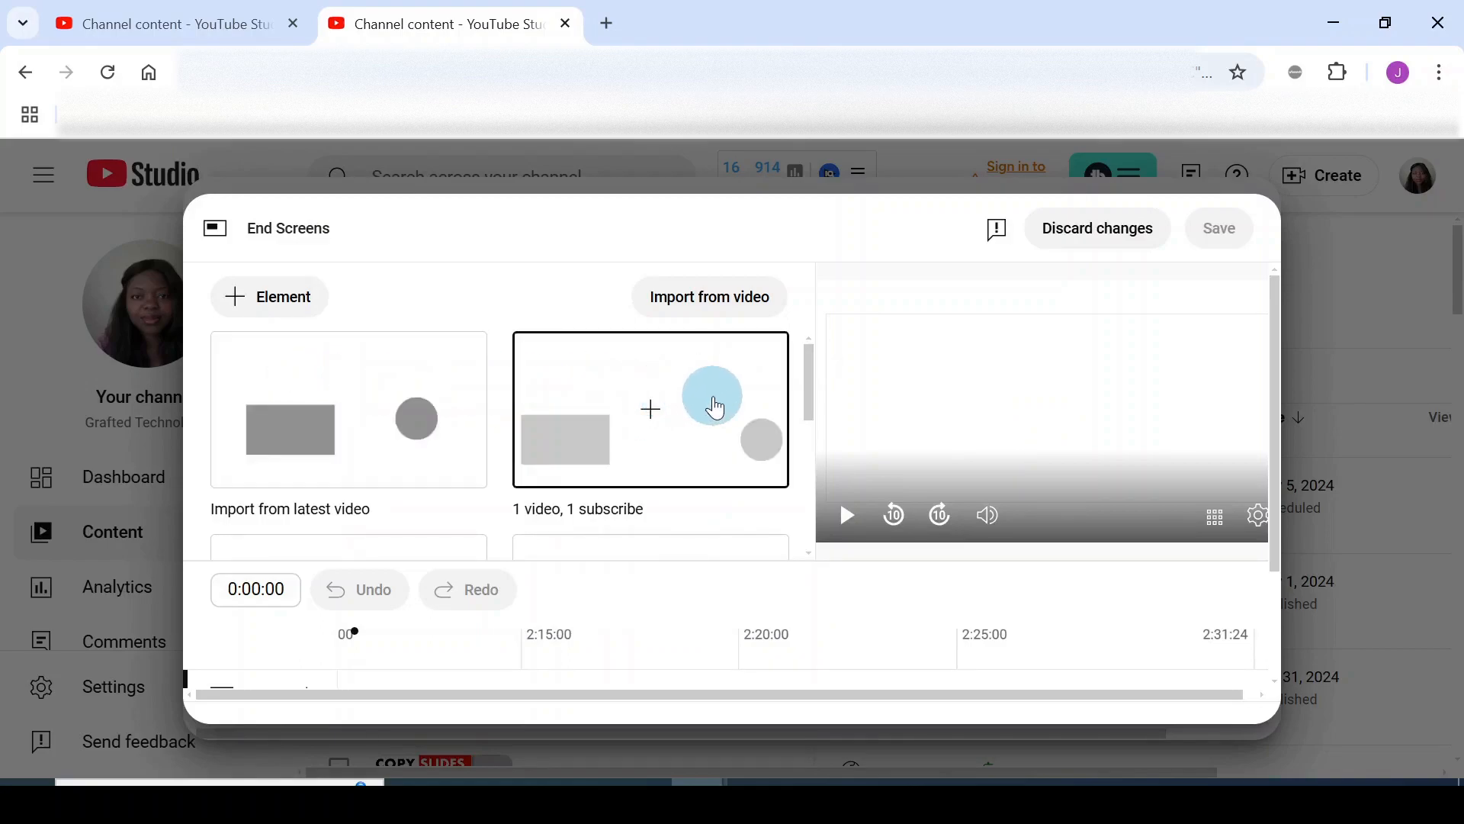
scroll(684, 409, down, 2)
scroll(629, 467, down, 4)
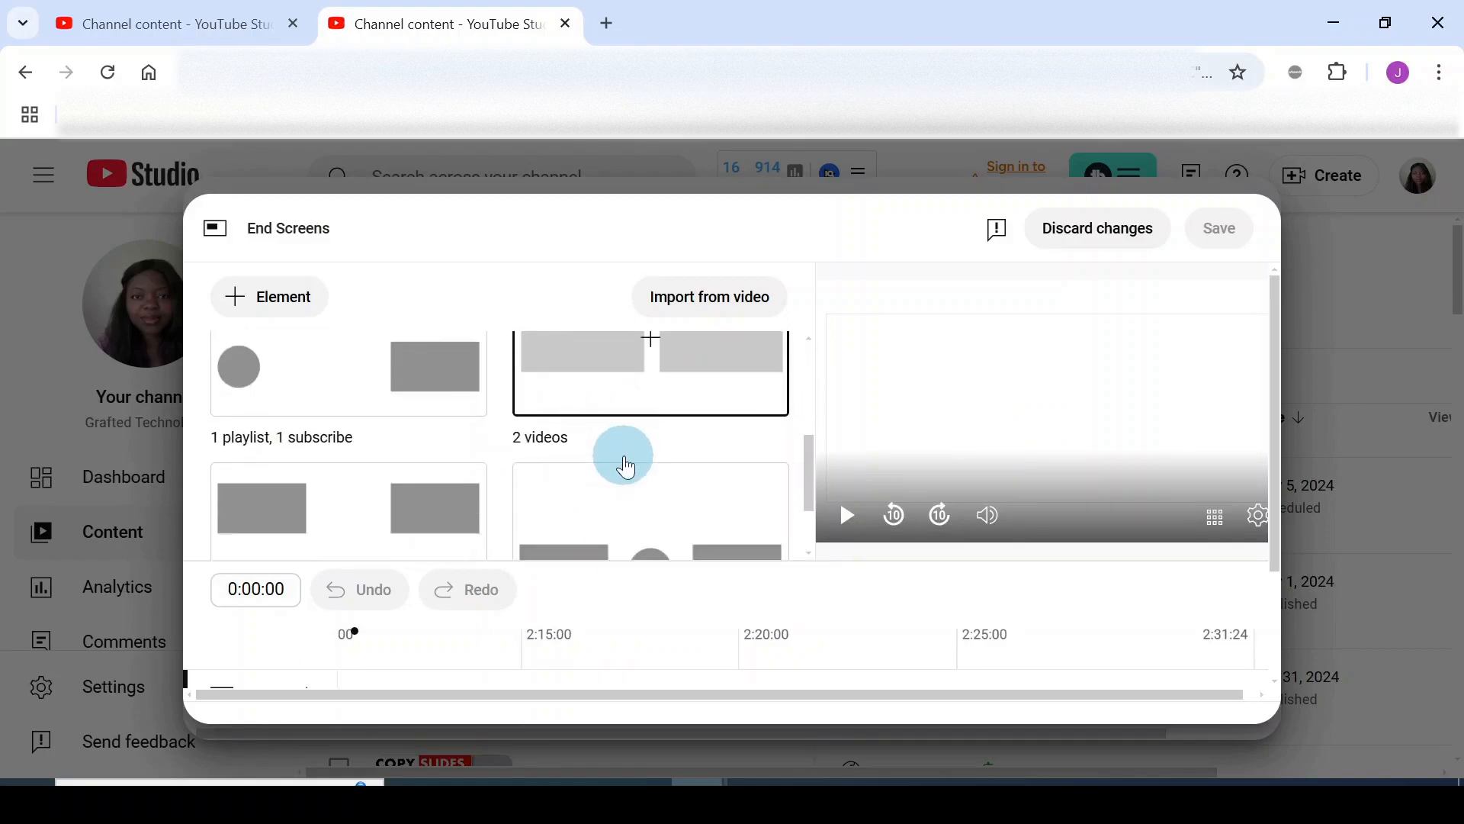
scroll(630, 467, up, 6)
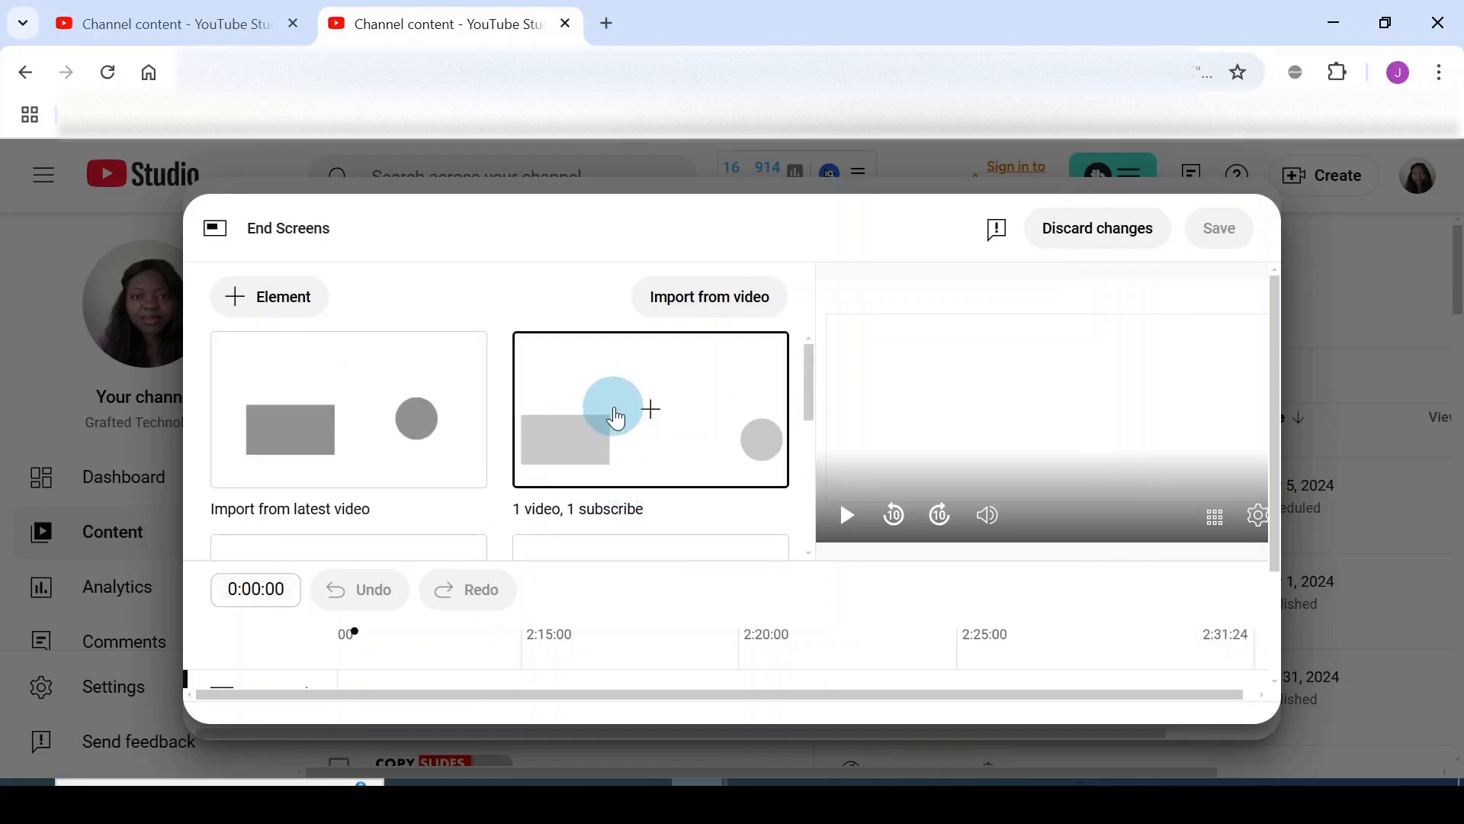
click(601, 426)
- Switch the end screen's video element to Most recent upload, and return it to Best for viewer
drag(864, 427, 846, 458)
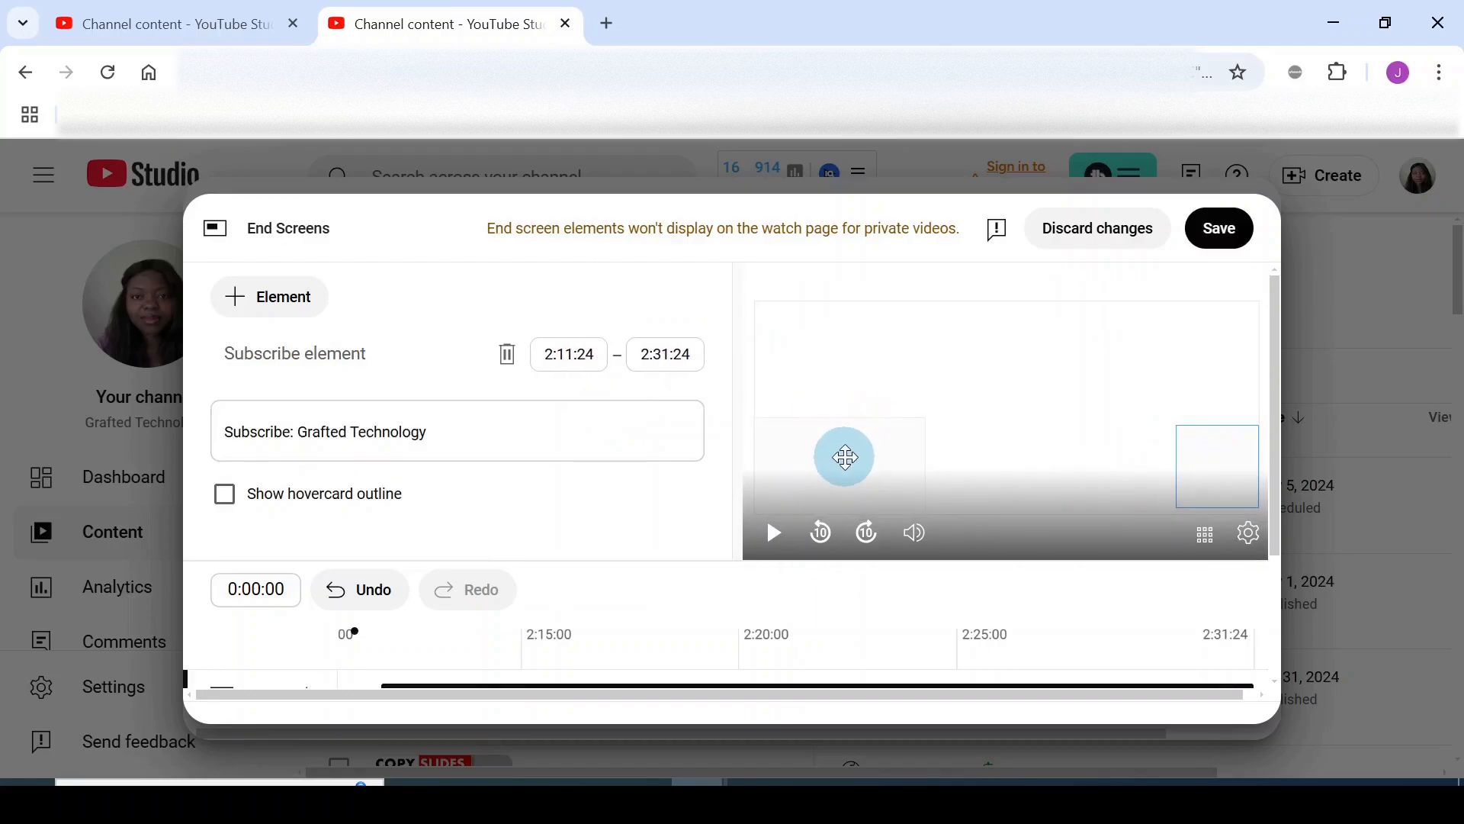
click(847, 458)
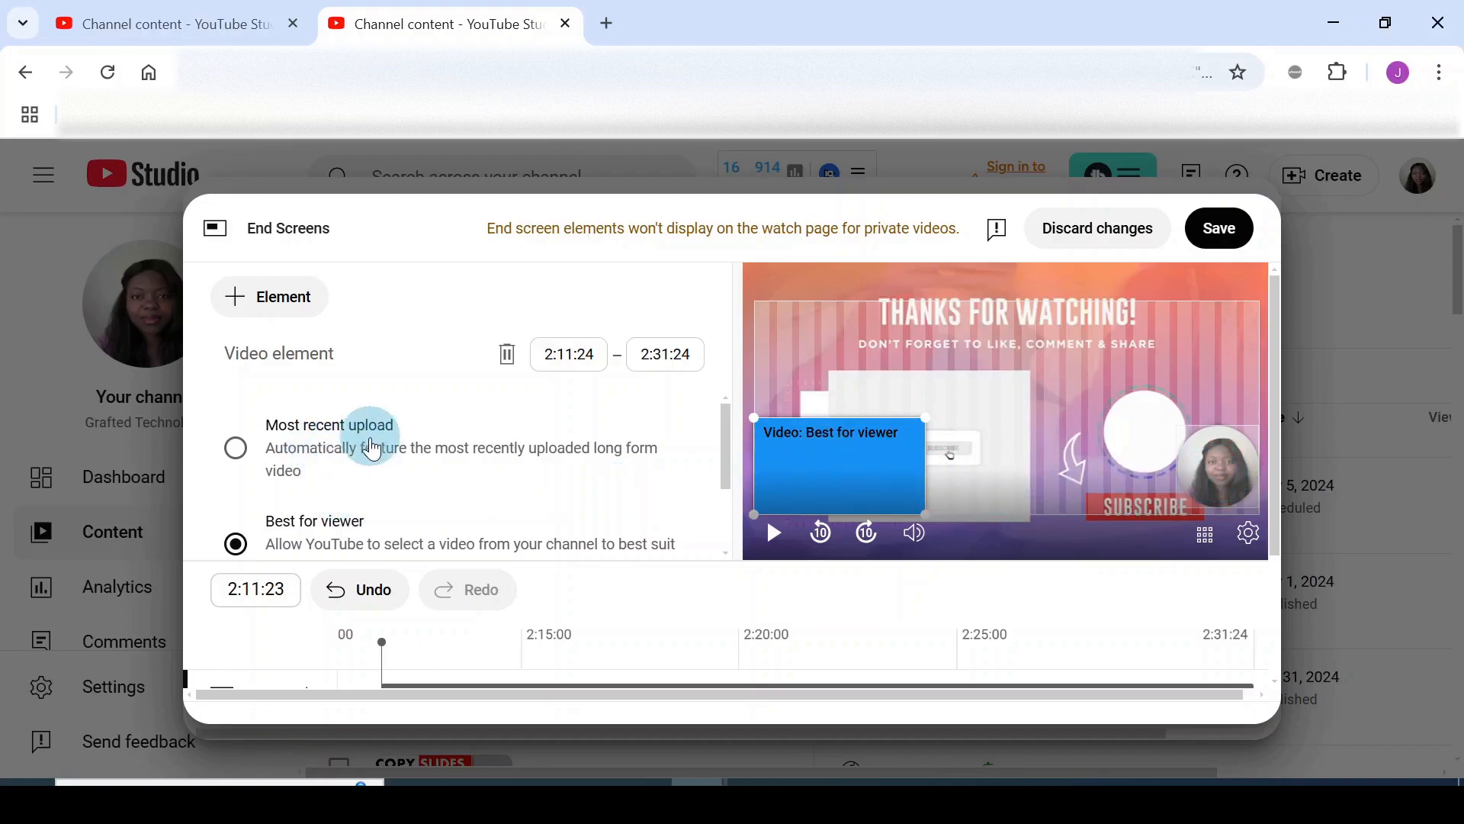
scroll(348, 456, down, 3)
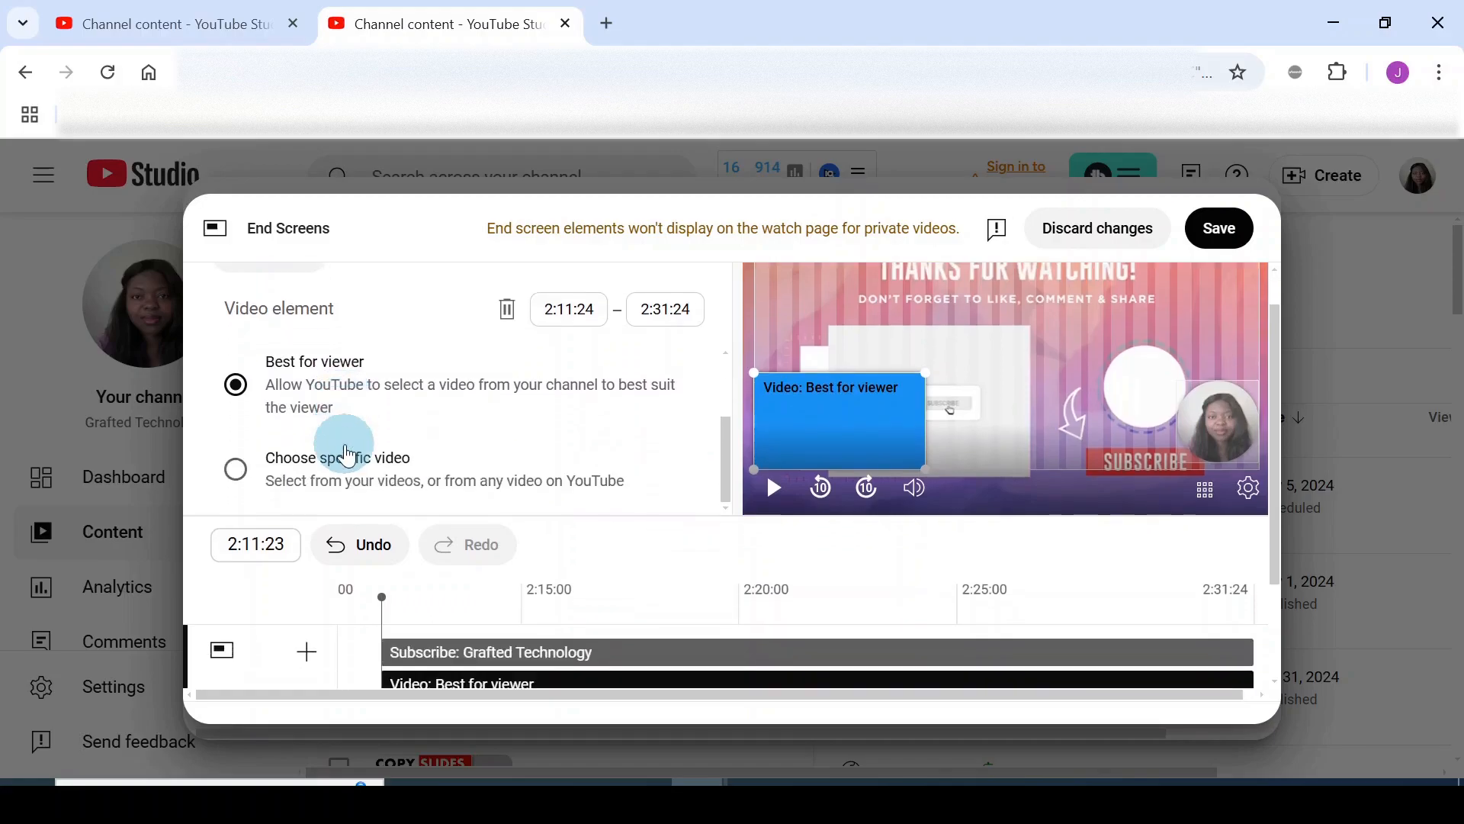
scroll(1070, 391, up, 2)
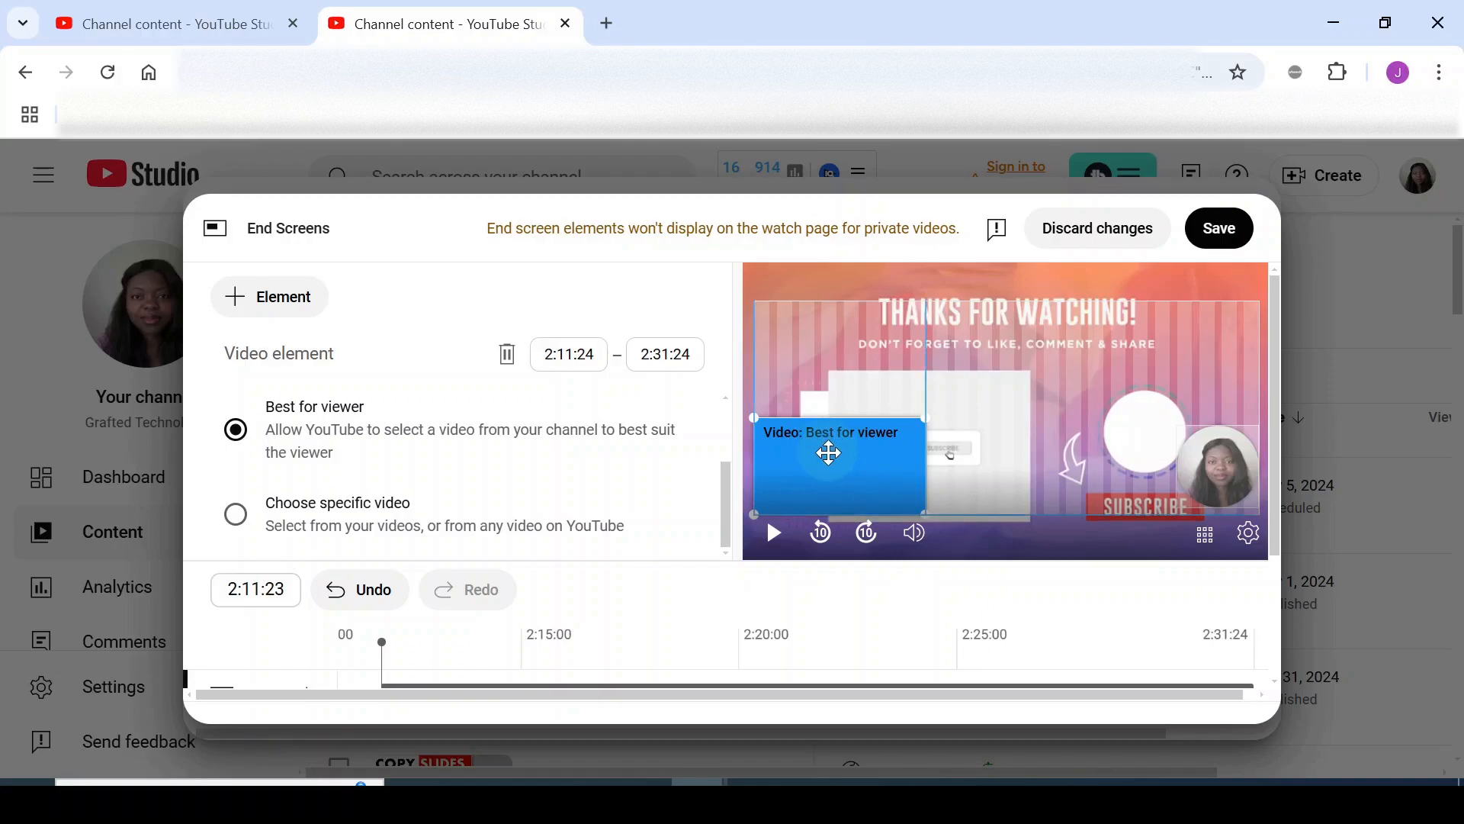
click(341, 406)
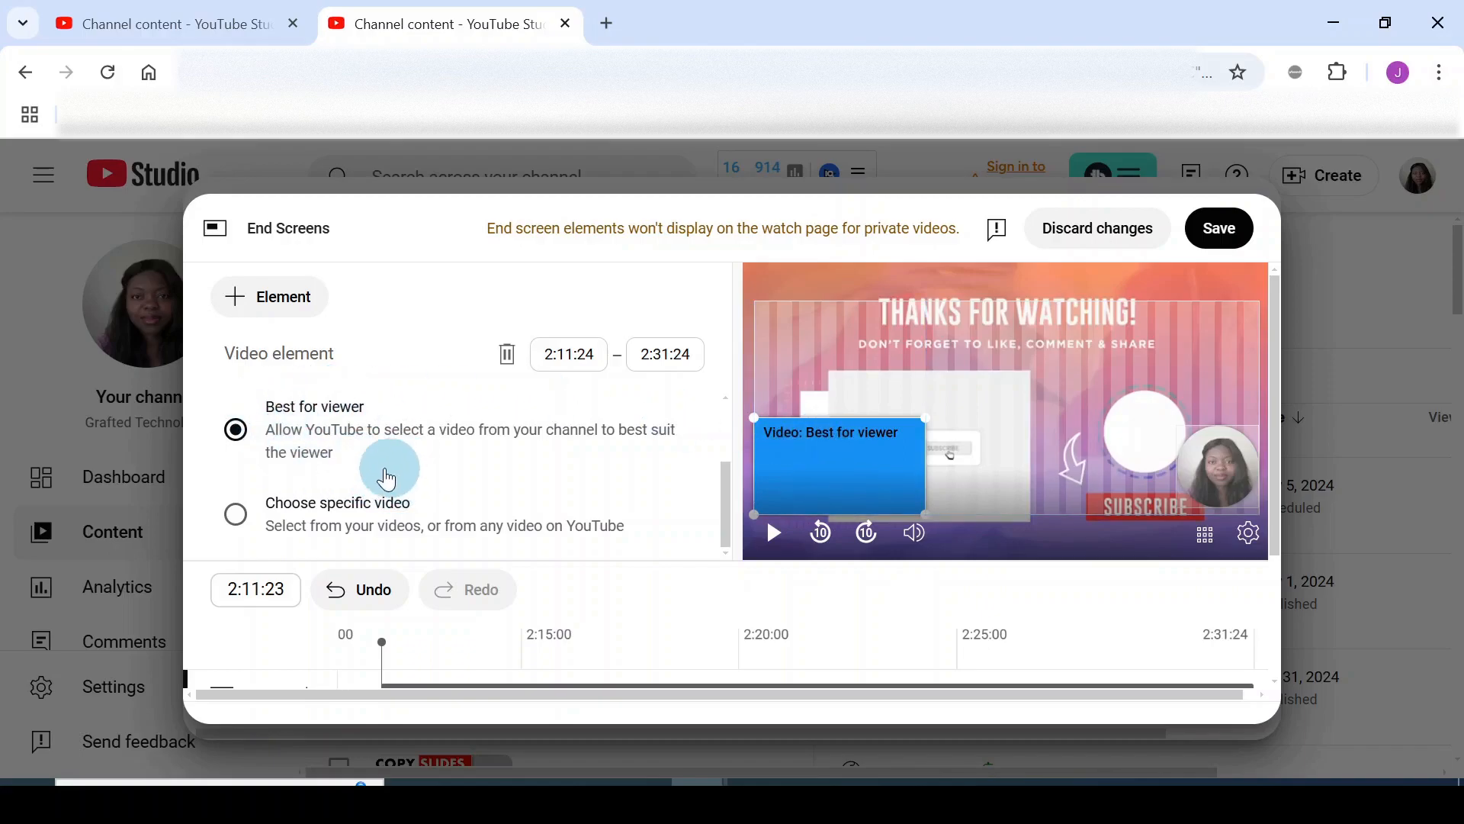
scroll(366, 477, up, 2)
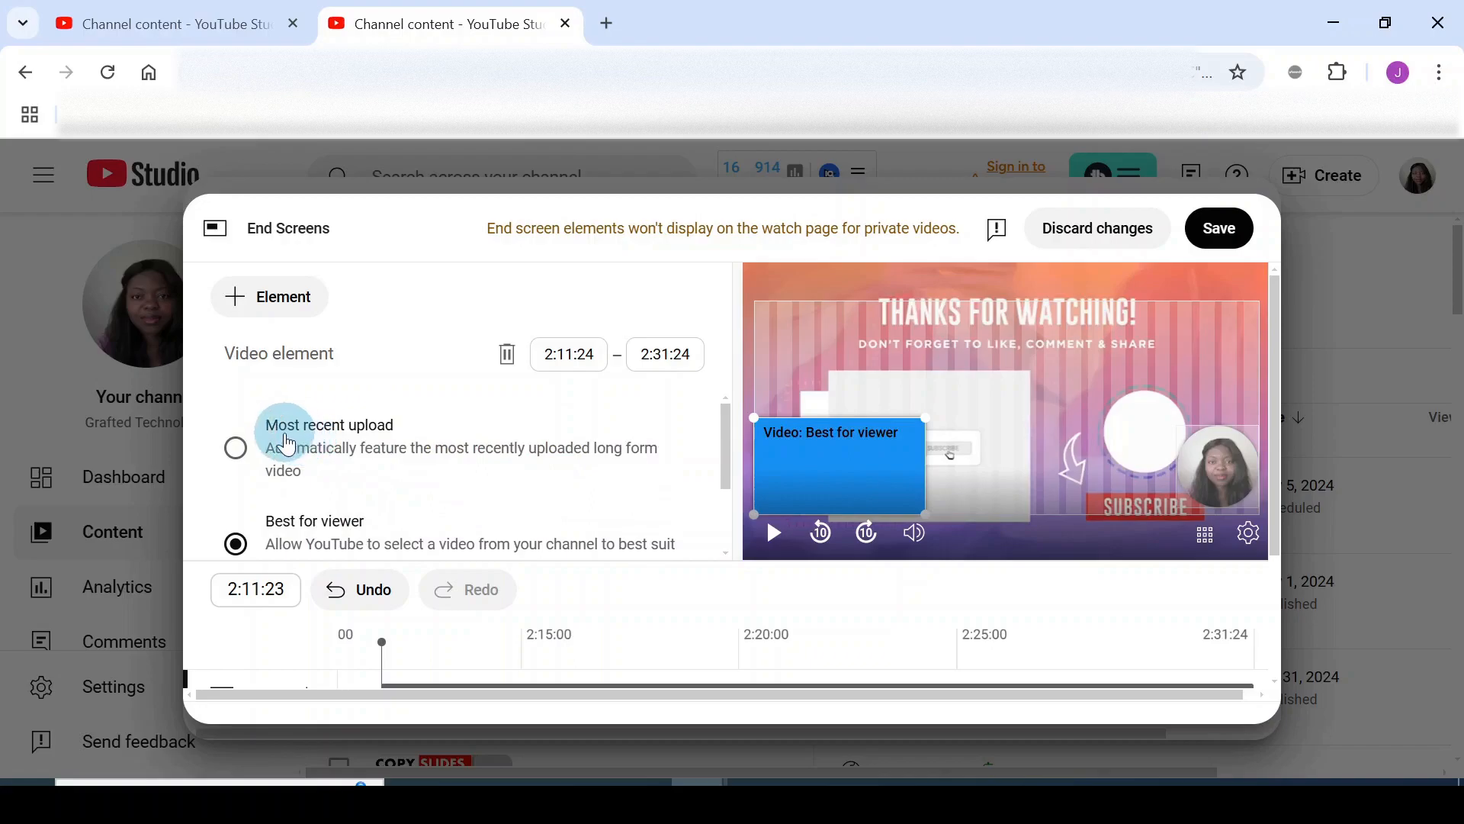
click(237, 456)
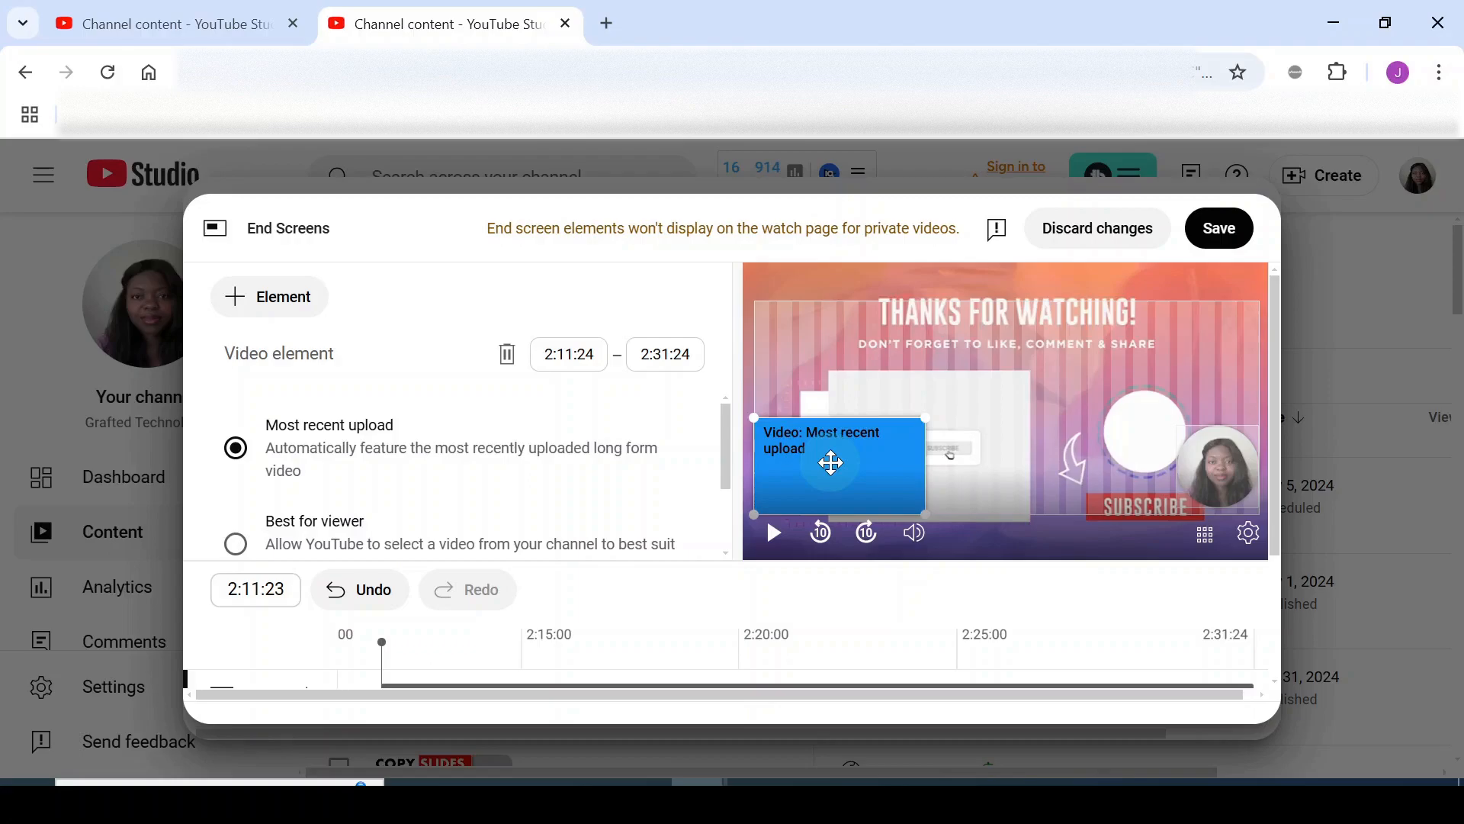
scroll(251, 511, down, 2)
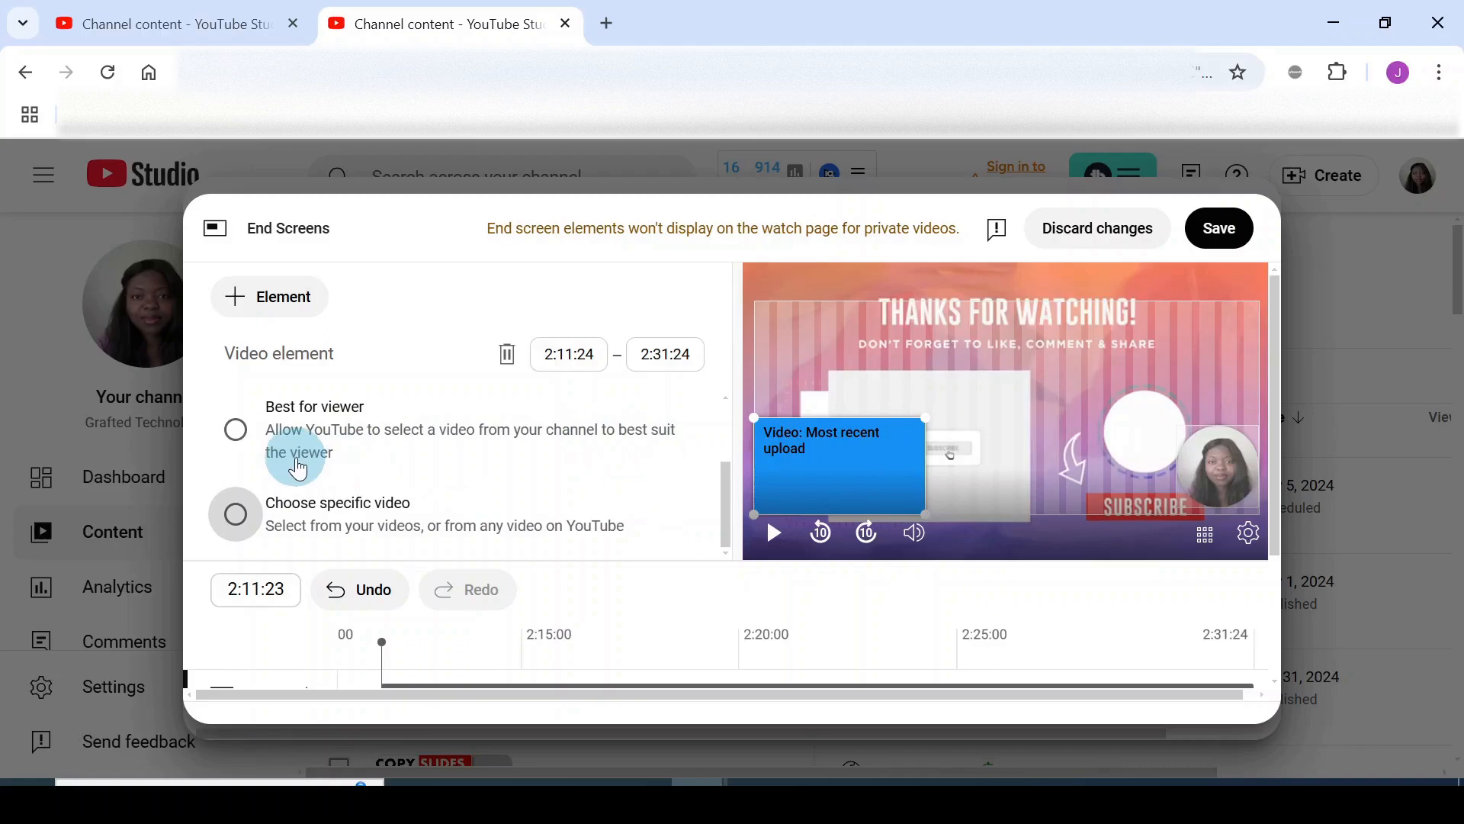
click(236, 432)
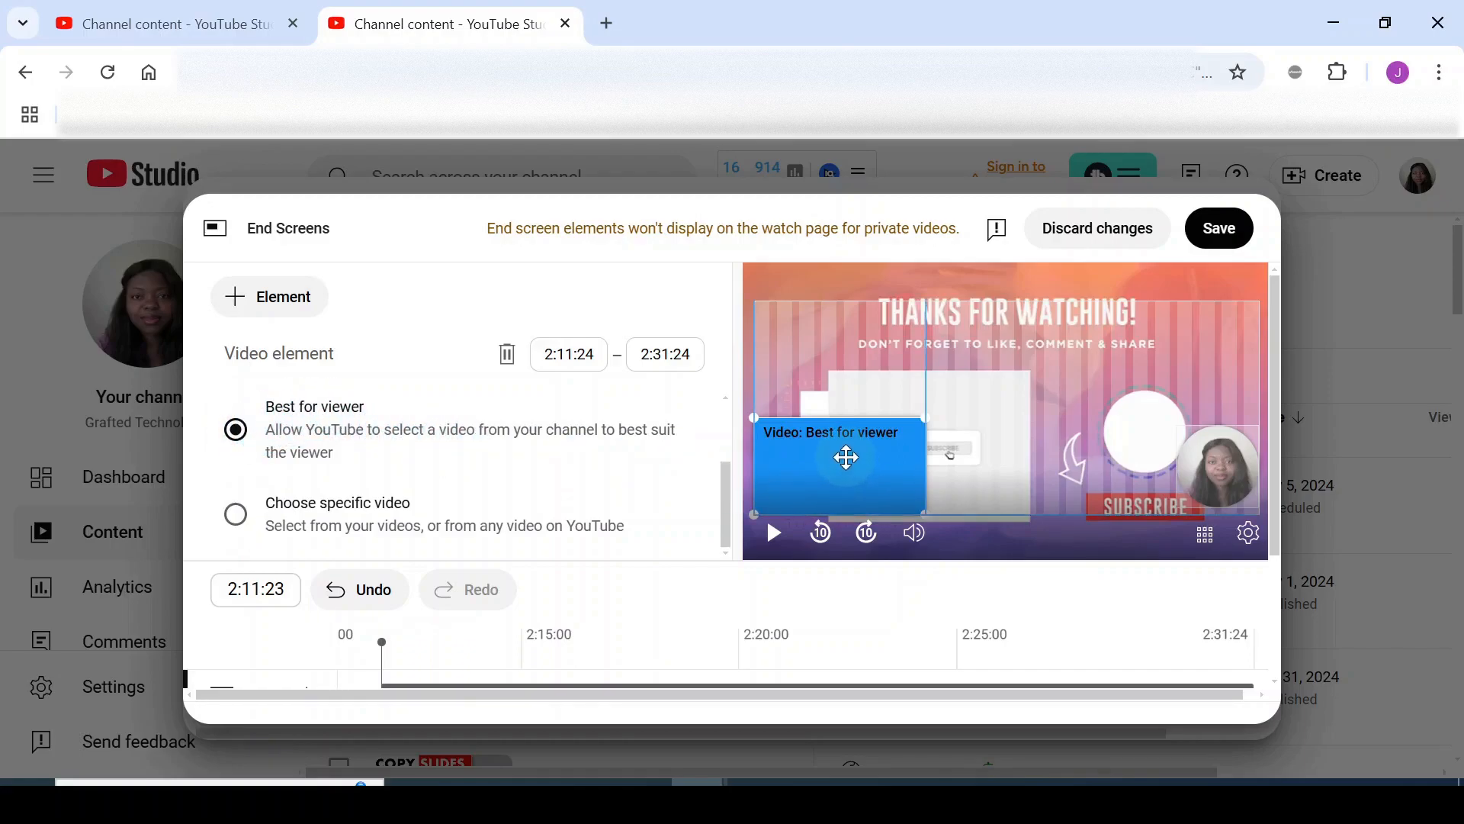
- Position the video element over the white frame and the subscribe element in the circle above SUBSCRIBE, and save the end screen
drag(849, 458, 899, 447)
drag(1217, 469, 1148, 437)
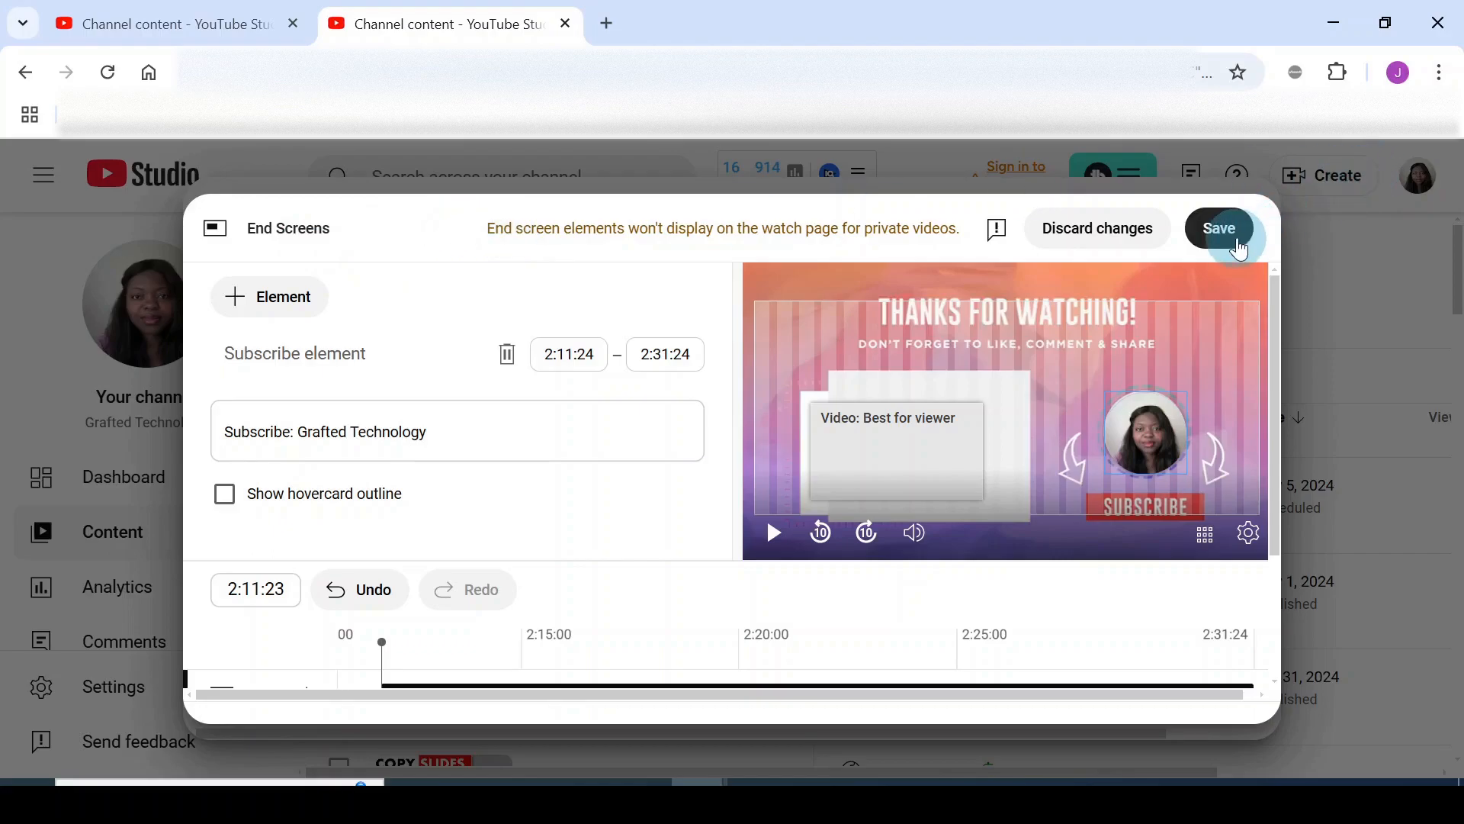
click(1241, 252)
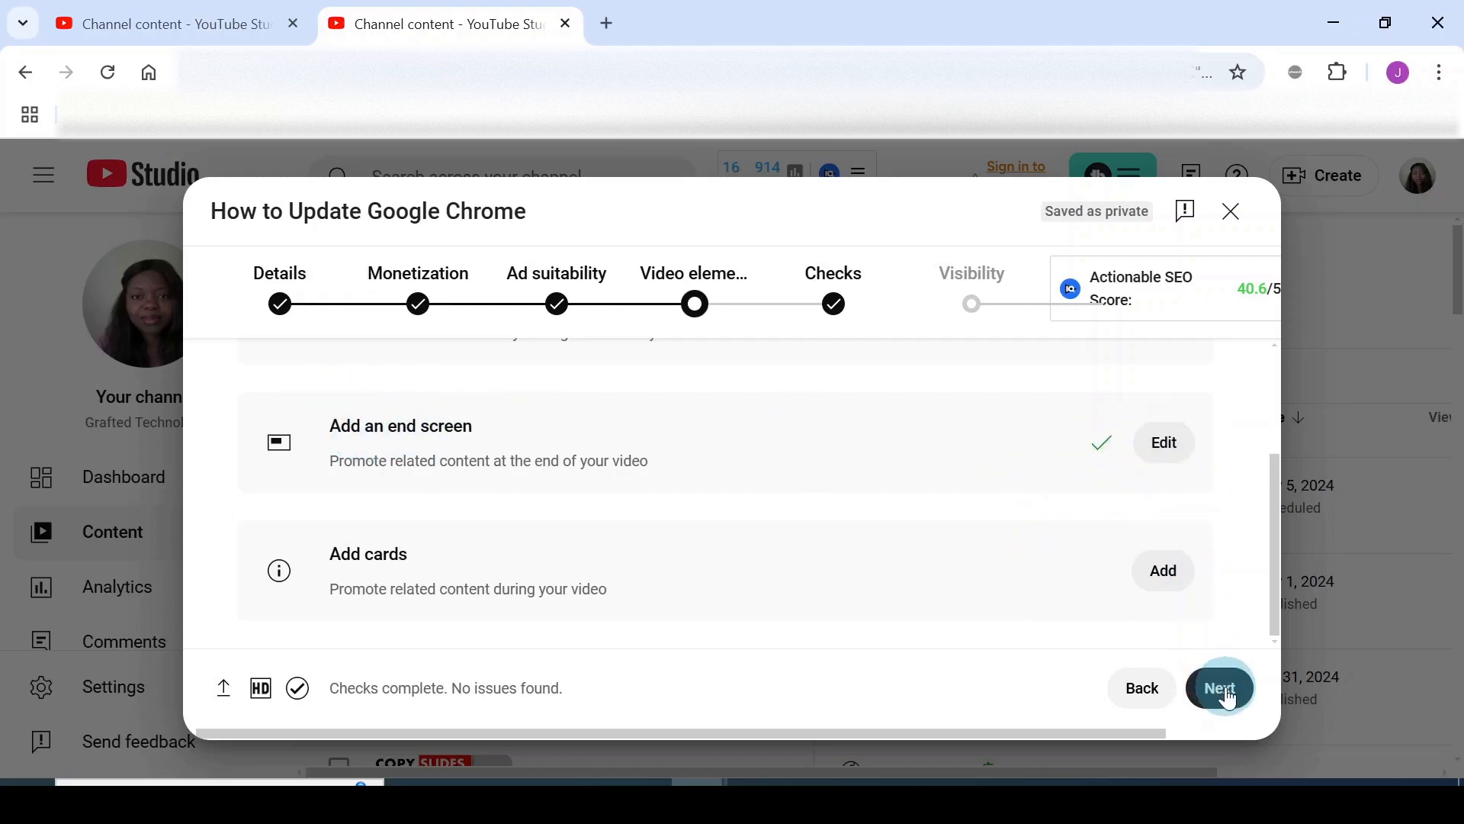
- Continue through the Checks stage to Visibility and save the video as Unlisted
click(1223, 692)
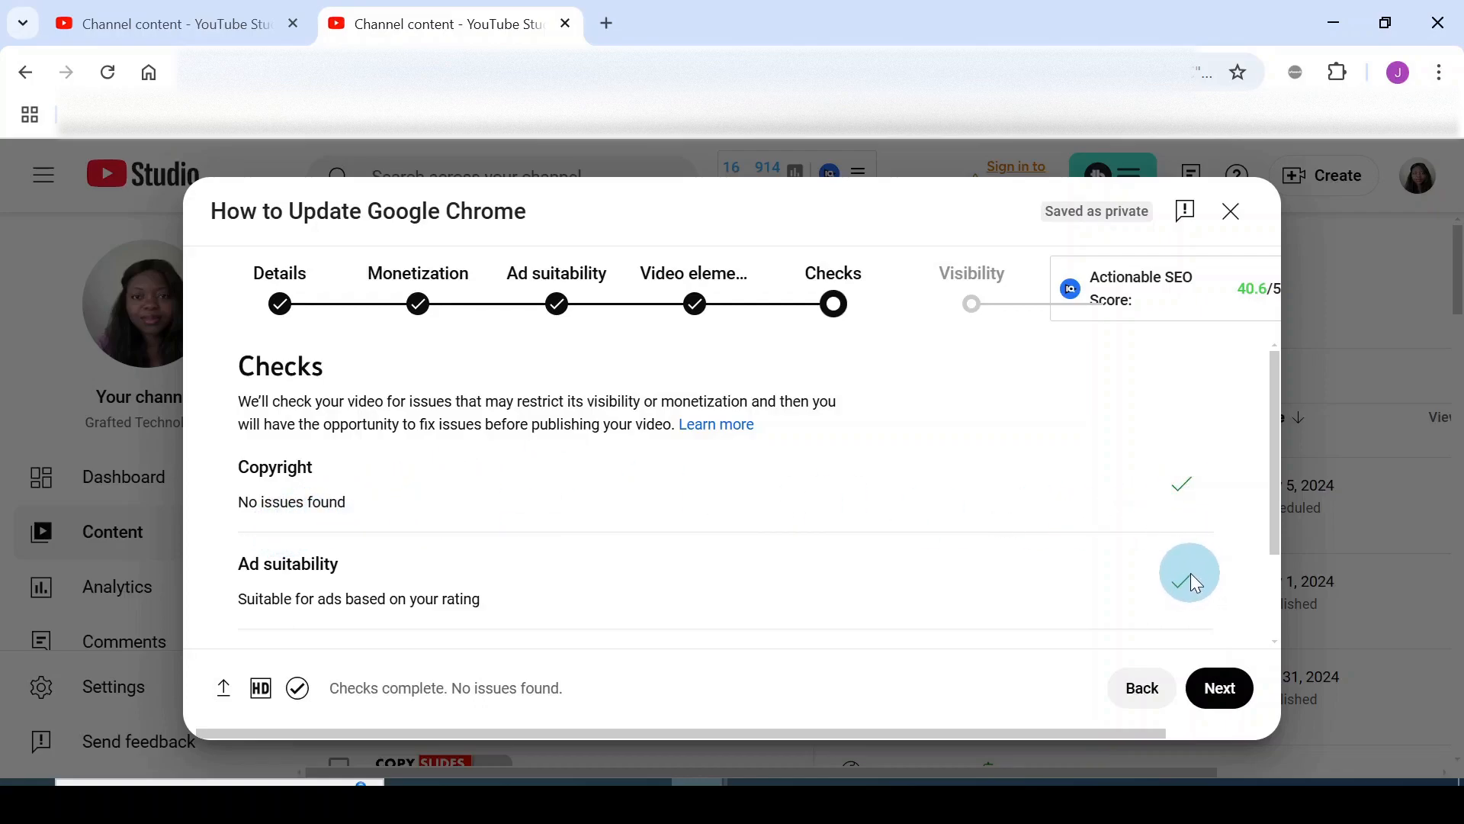
click(1222, 689)
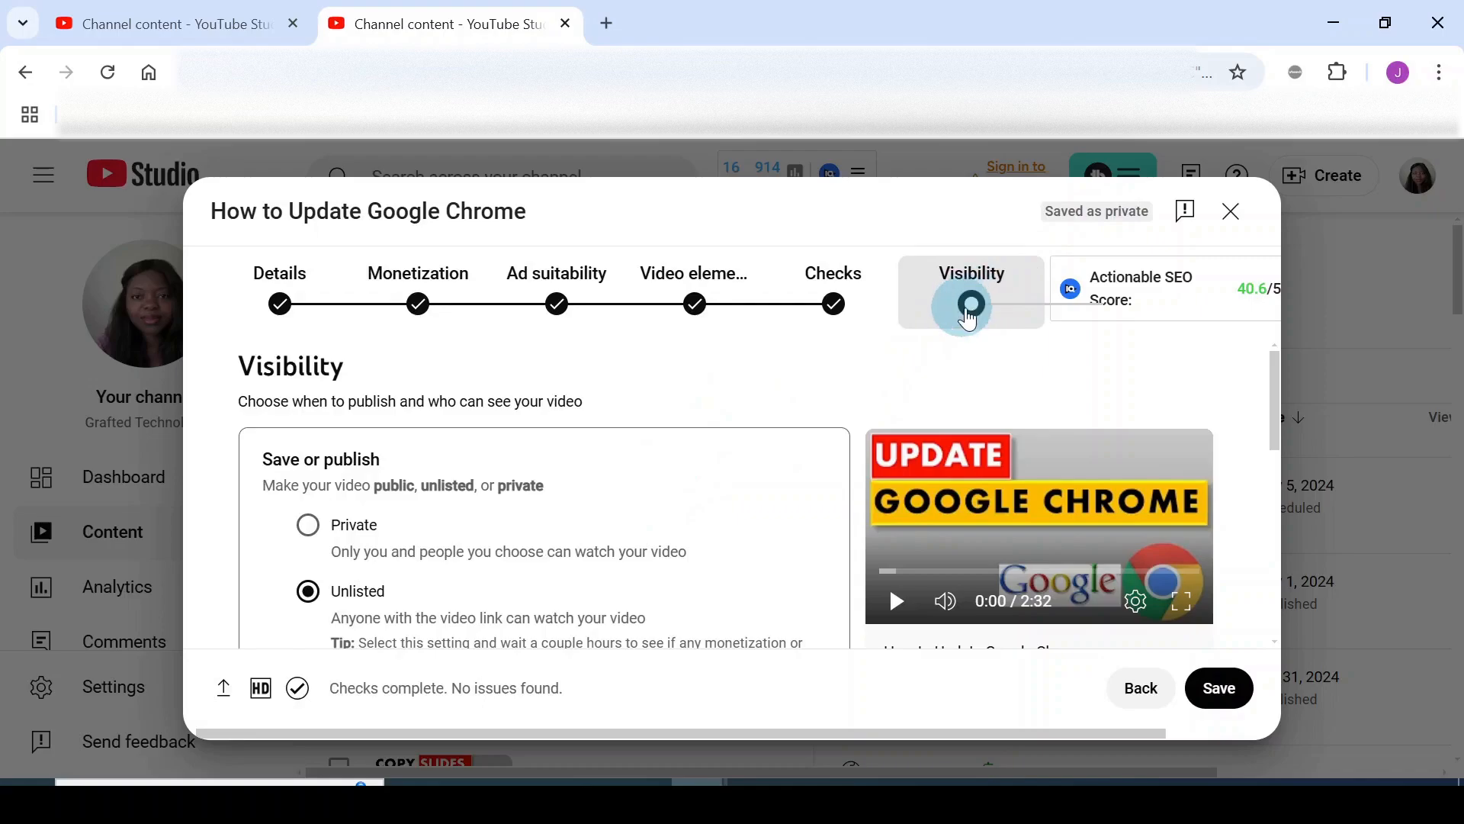
scroll(474, 472, down, 2)
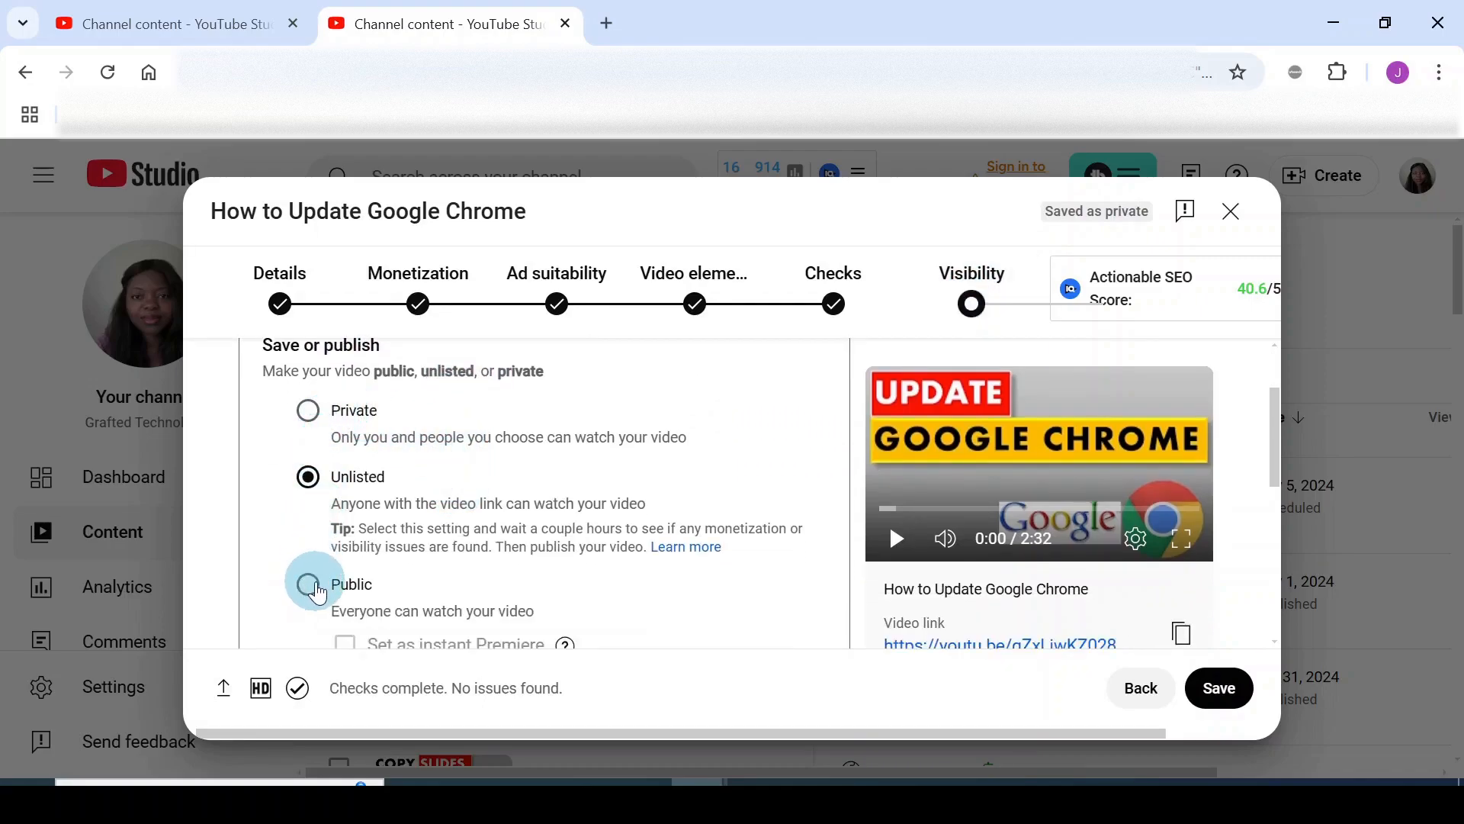
click(310, 479)
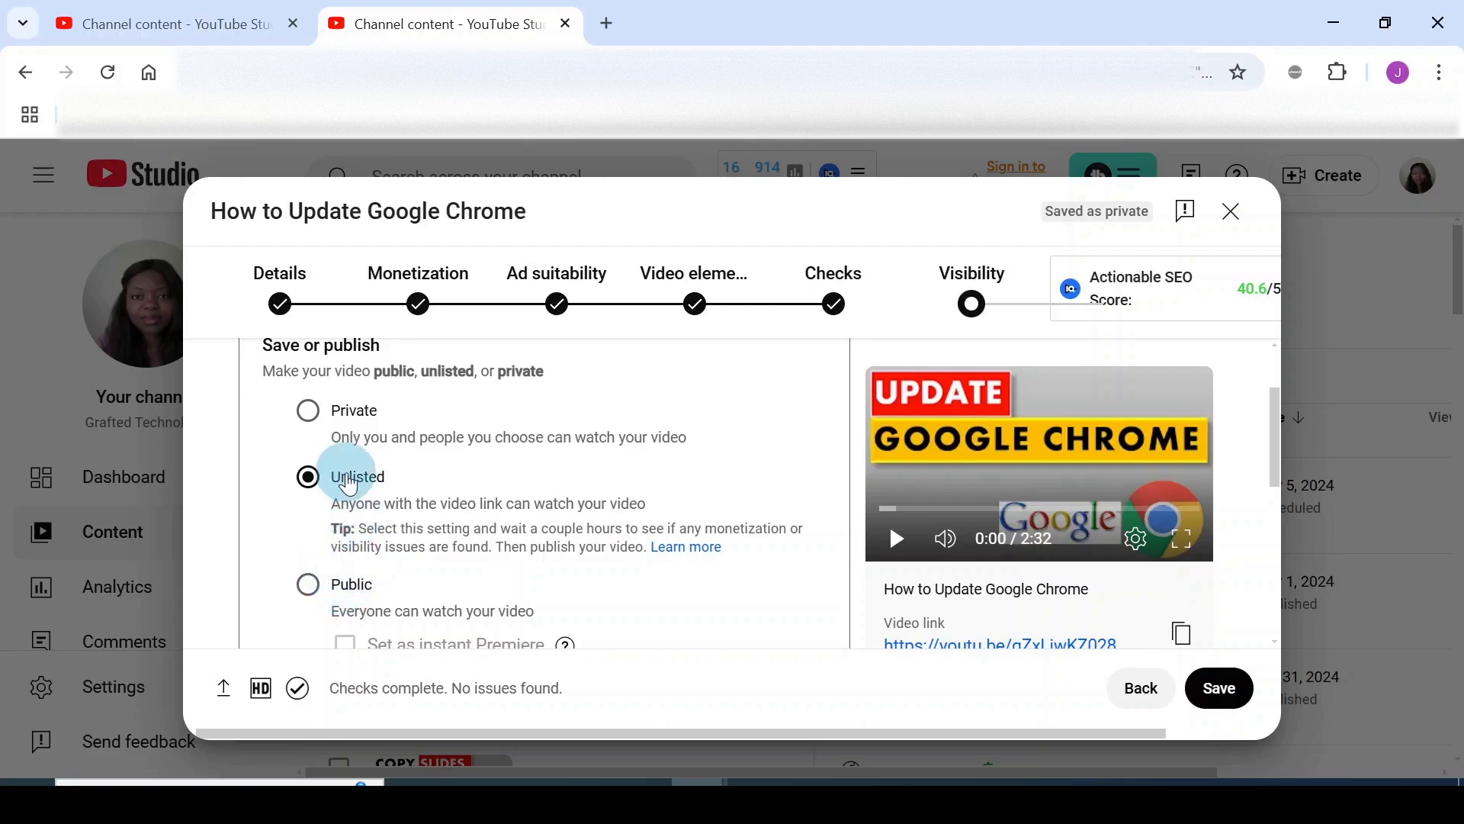
click(1242, 700)
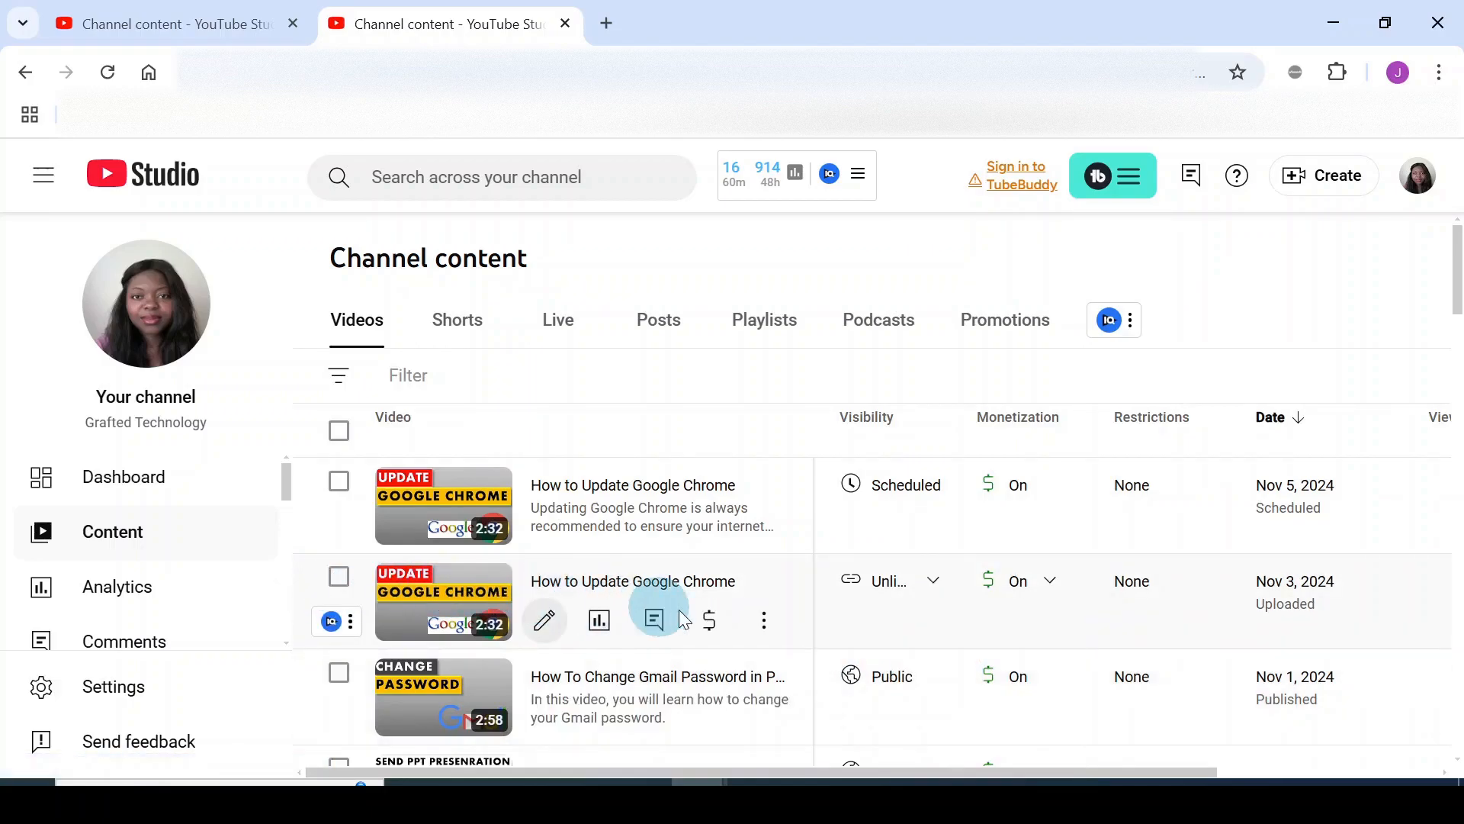
- Open the visibility options of the unlisted How to Update Google Chrome video and select Public
mouse_move(884, 591)
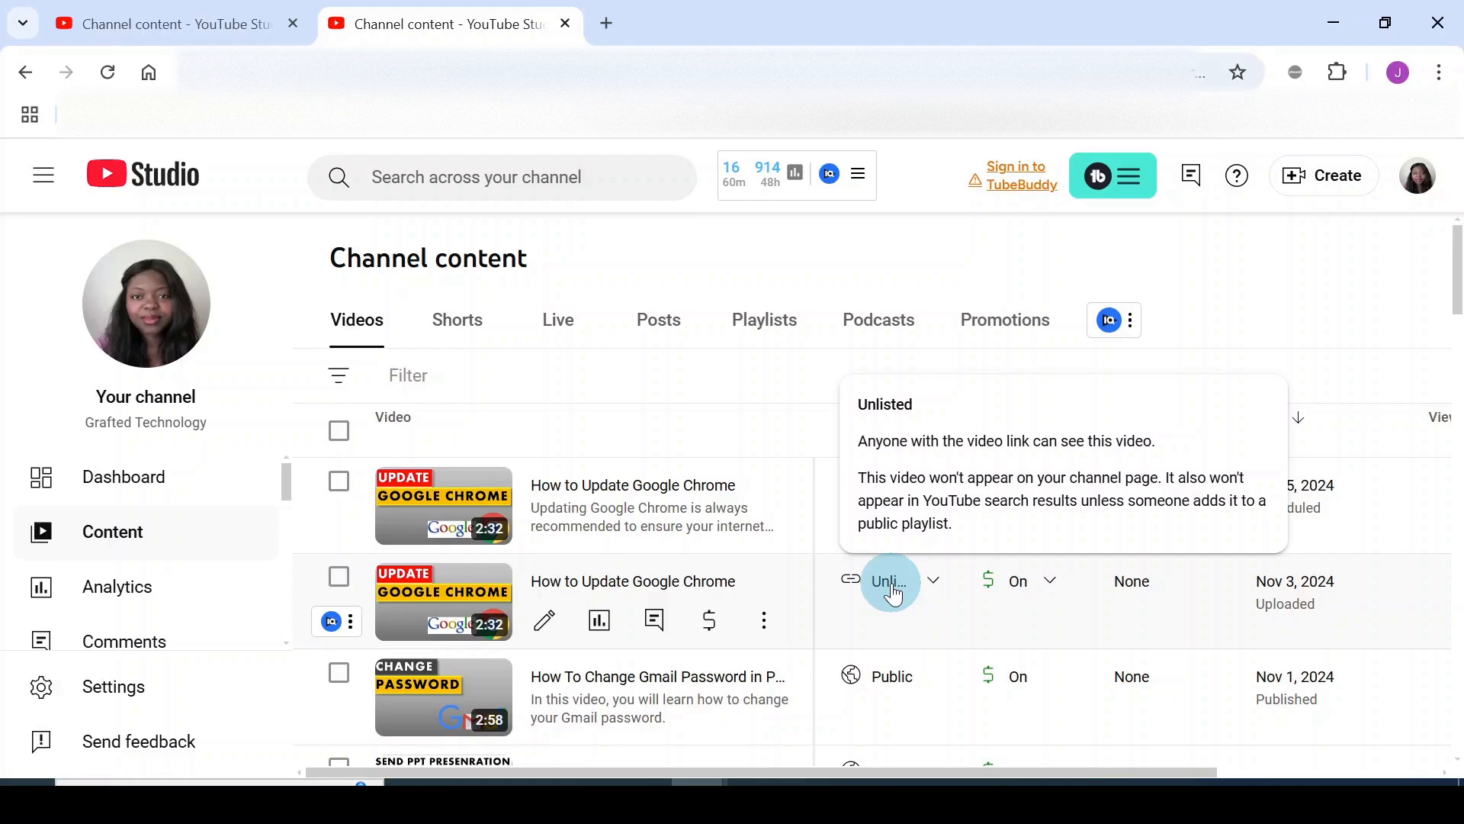
click(933, 587)
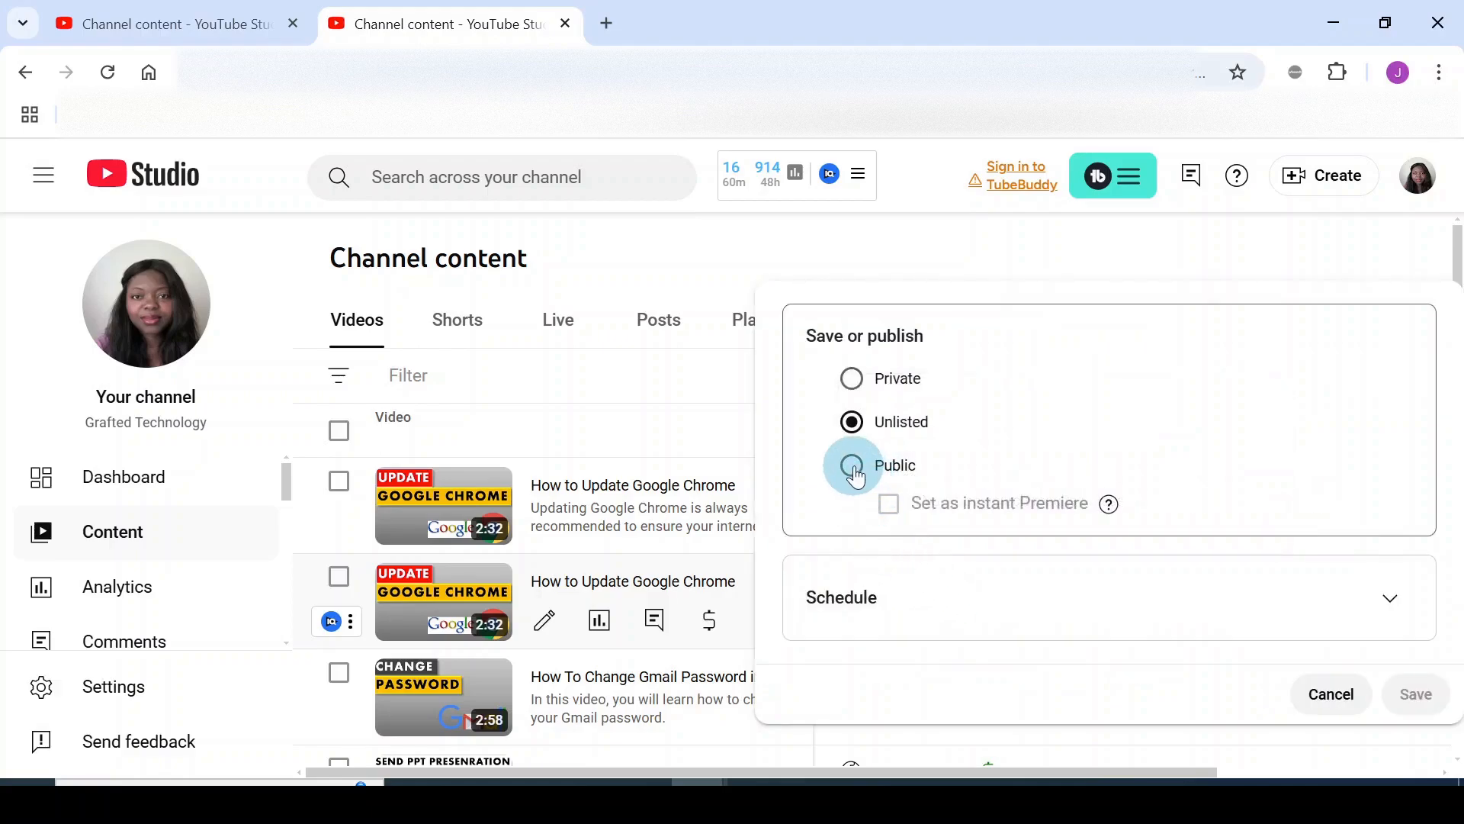
click(854, 471)
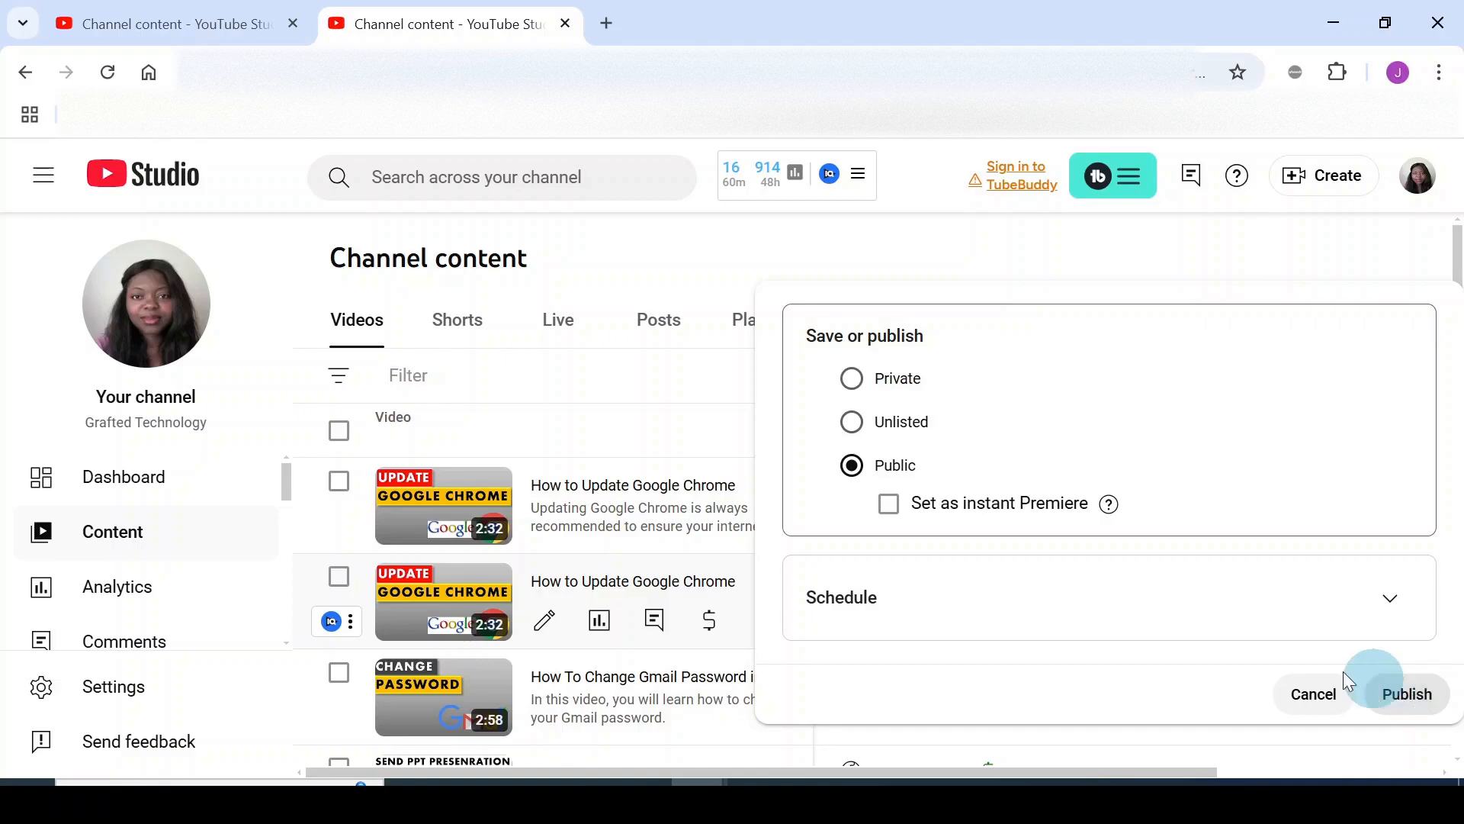
click(861, 478)
click(1063, 599)
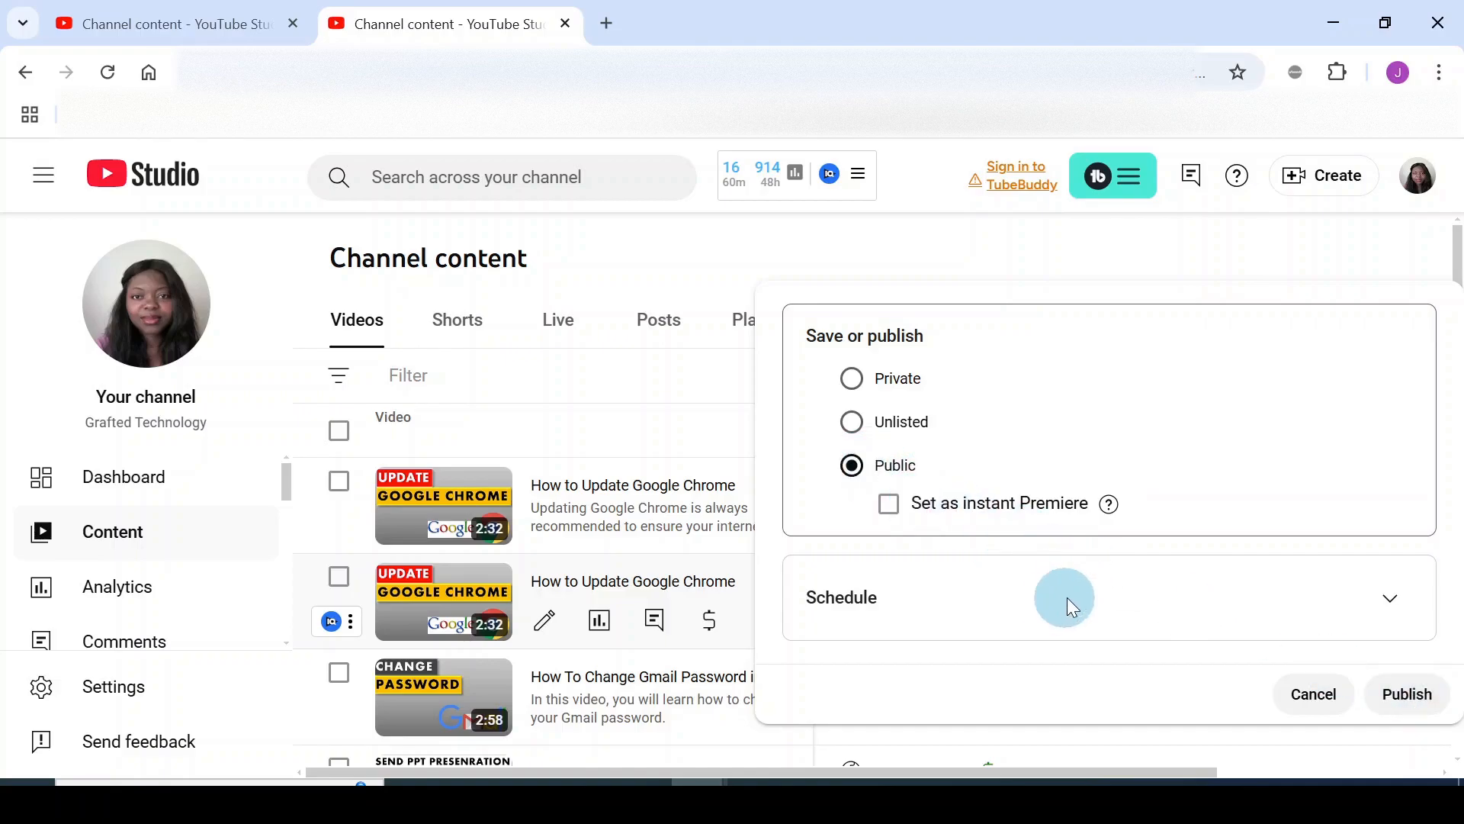
- Switch the video from immediate publishing to scheduling, with Nov 10, 2024 as its public release date
click(1390, 600)
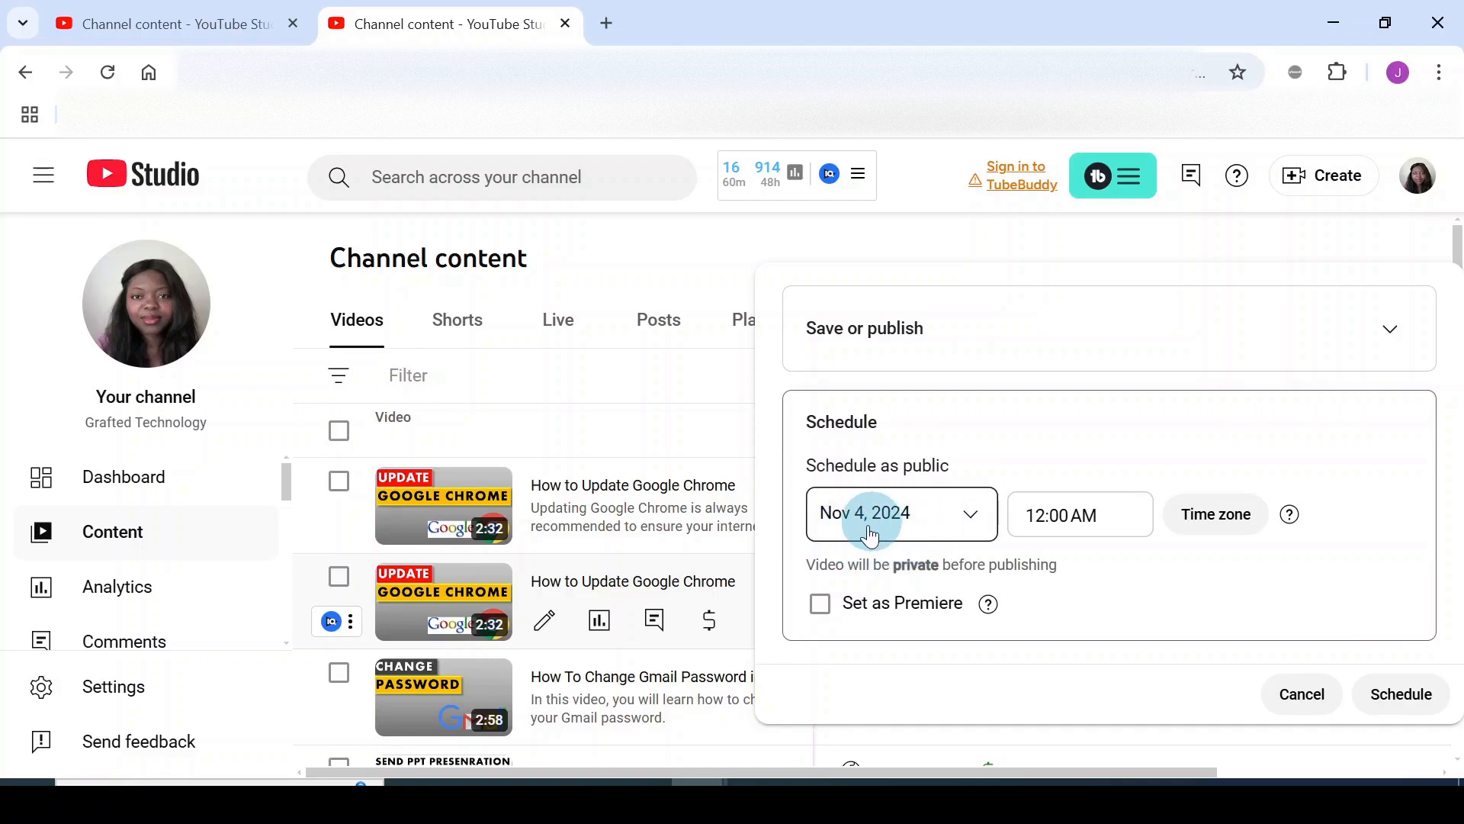
click(979, 523)
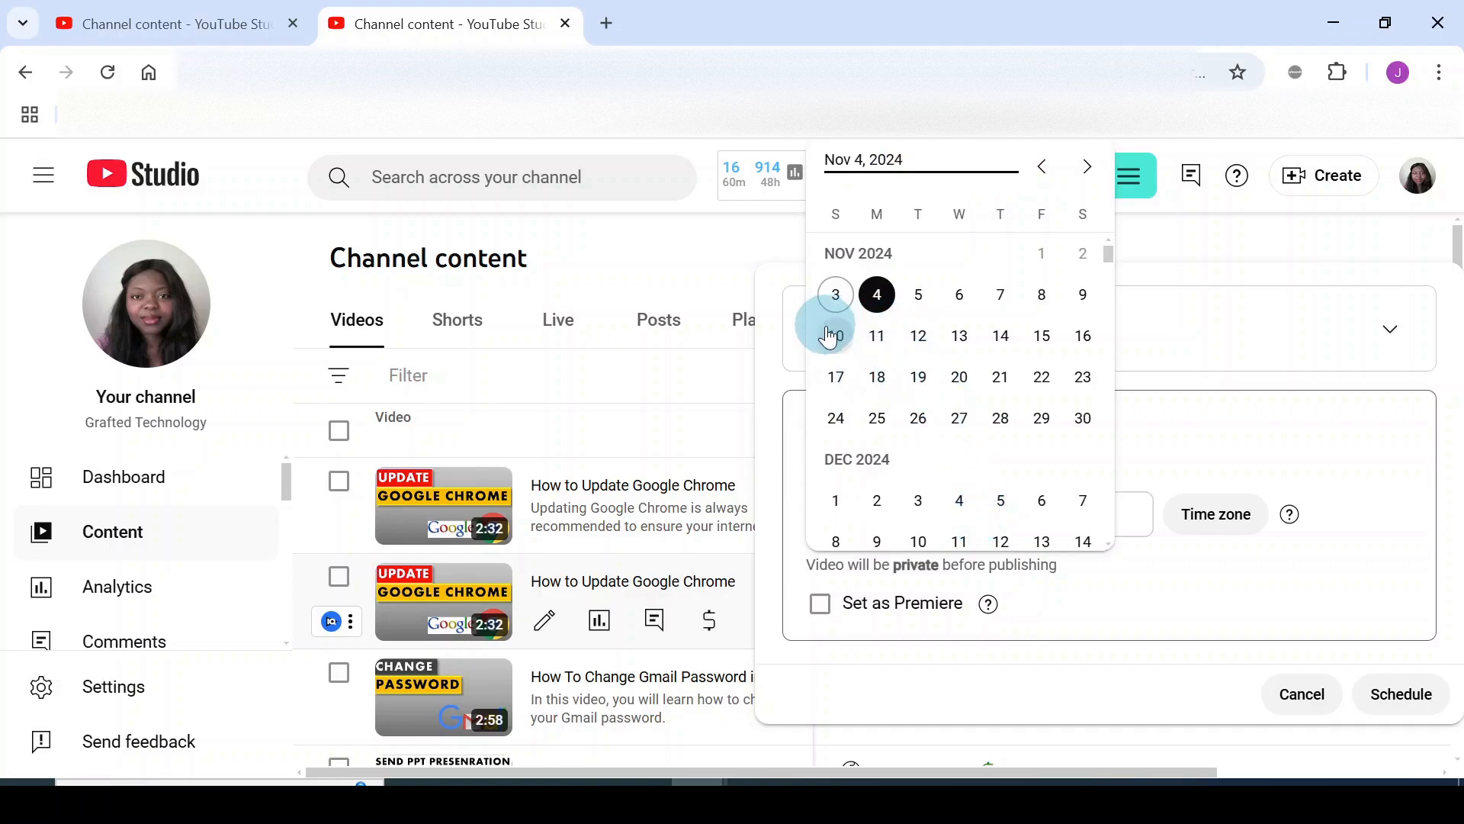
click(838, 338)
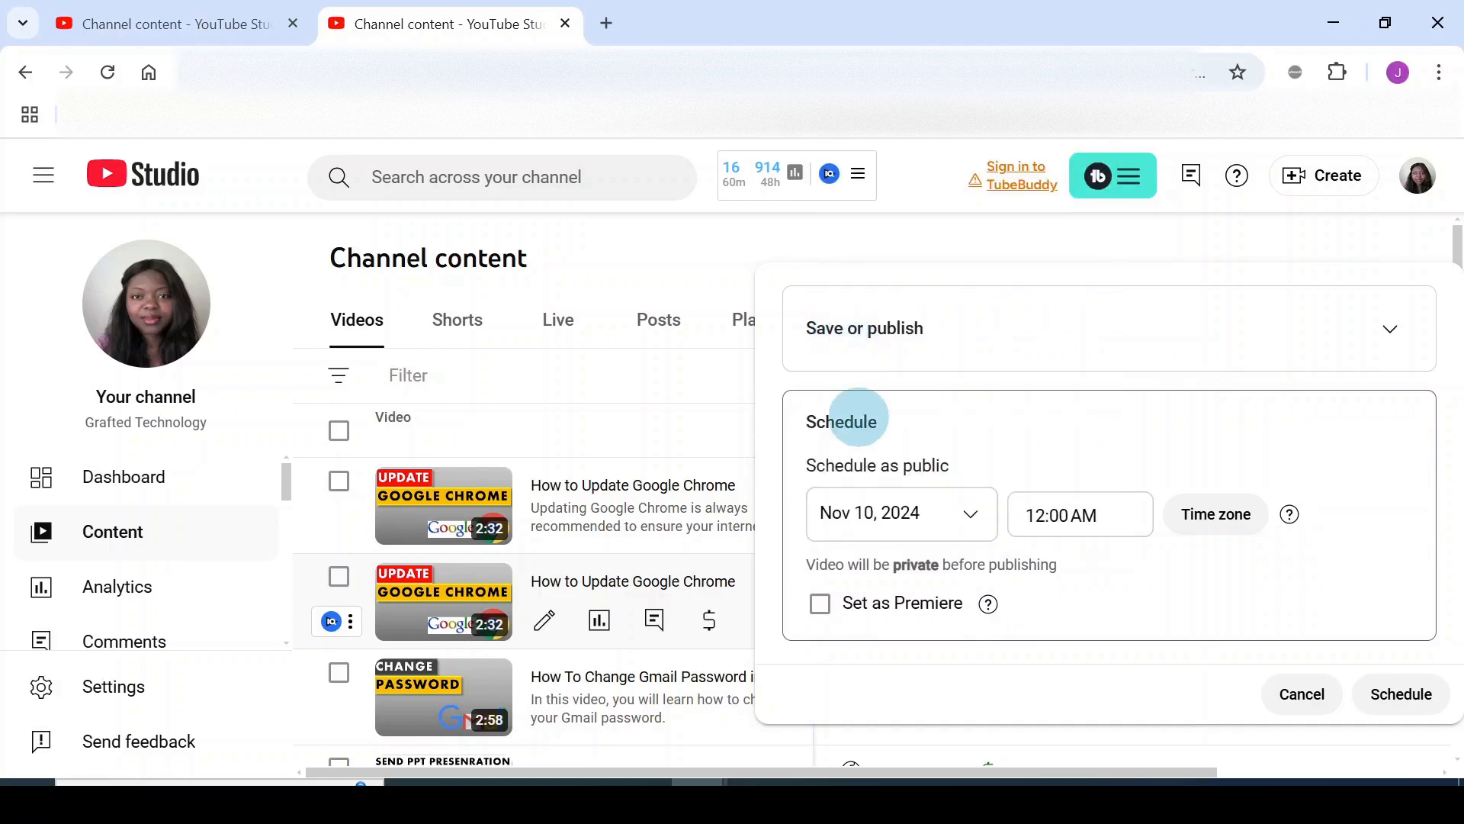
- Set the release time to 1:00 AM in the default local time zone and schedule the video
click(1078, 513)
click(1114, 518)
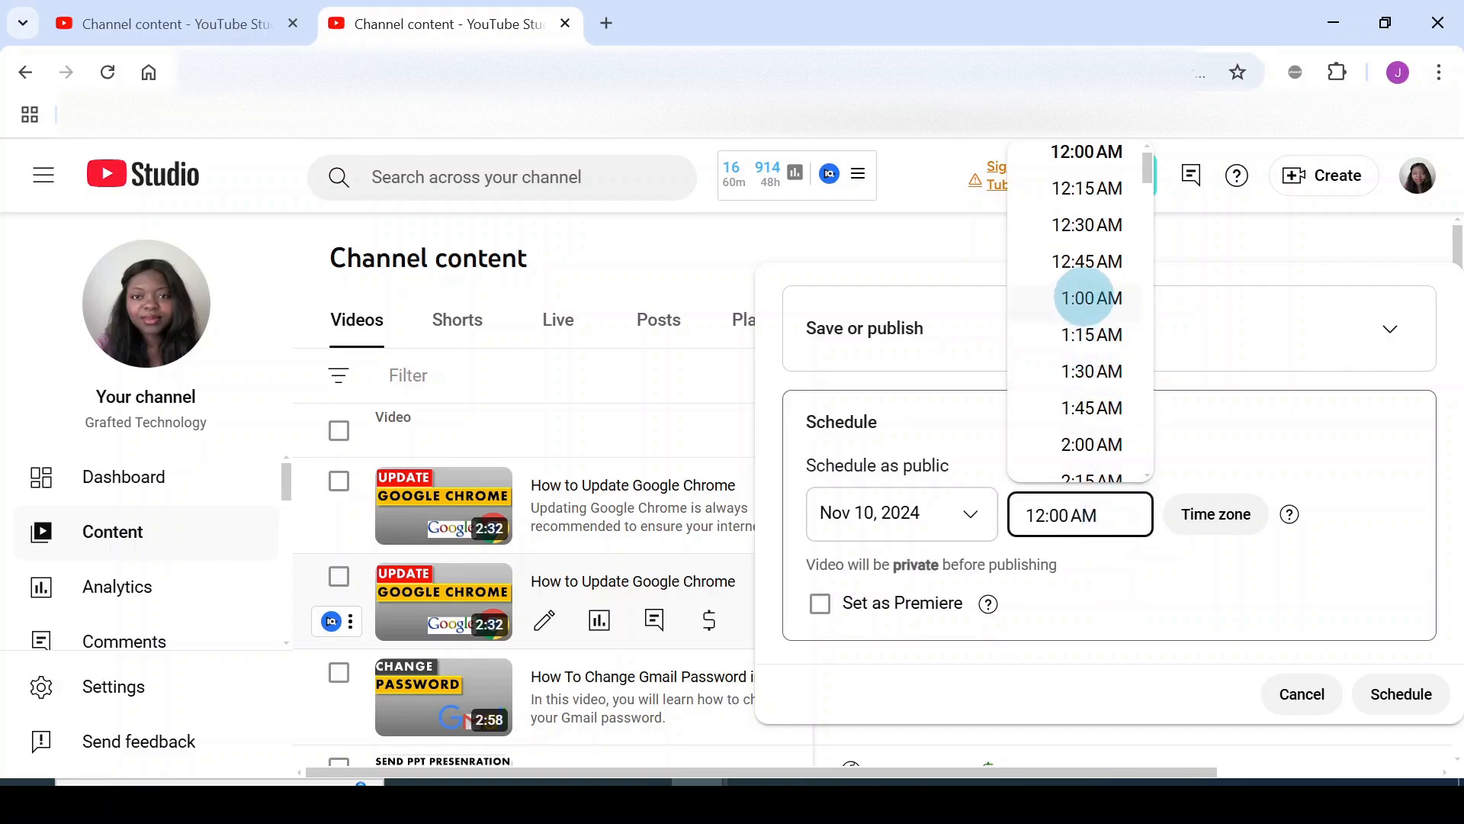
click(1089, 299)
click(1078, 514)
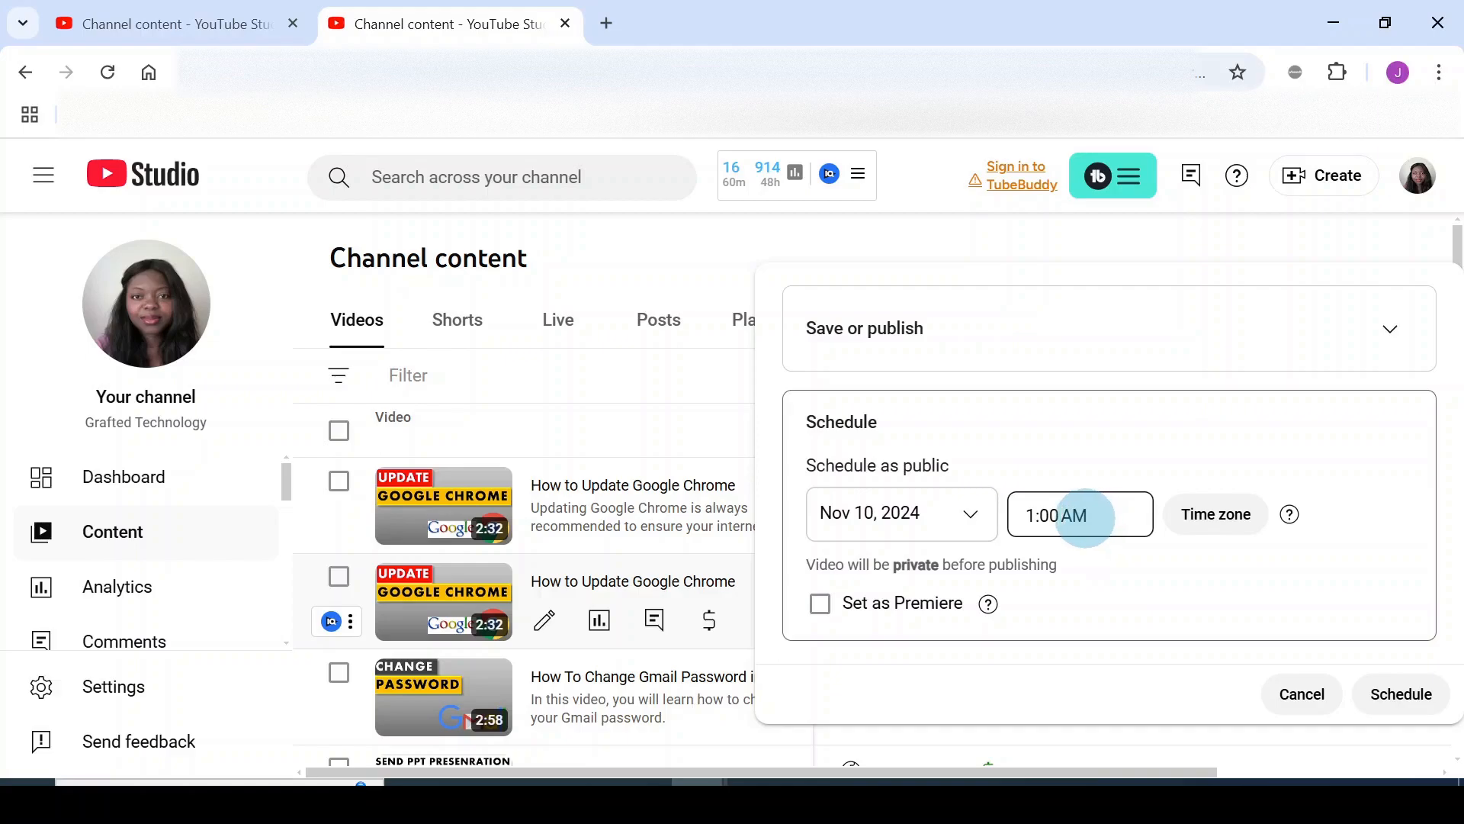
click(1196, 532)
mouse_move(1292, 521)
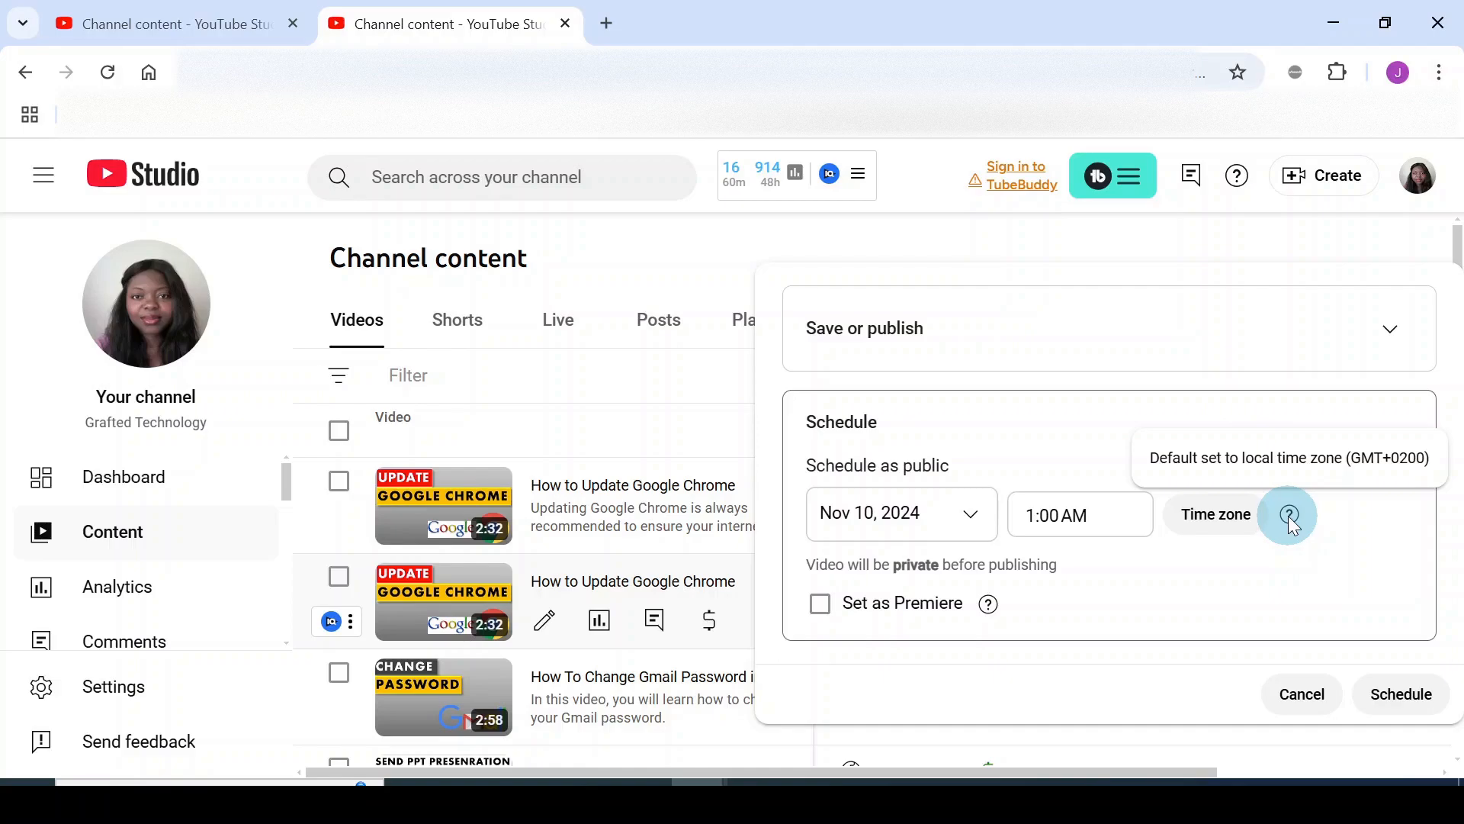
click(1060, 527)
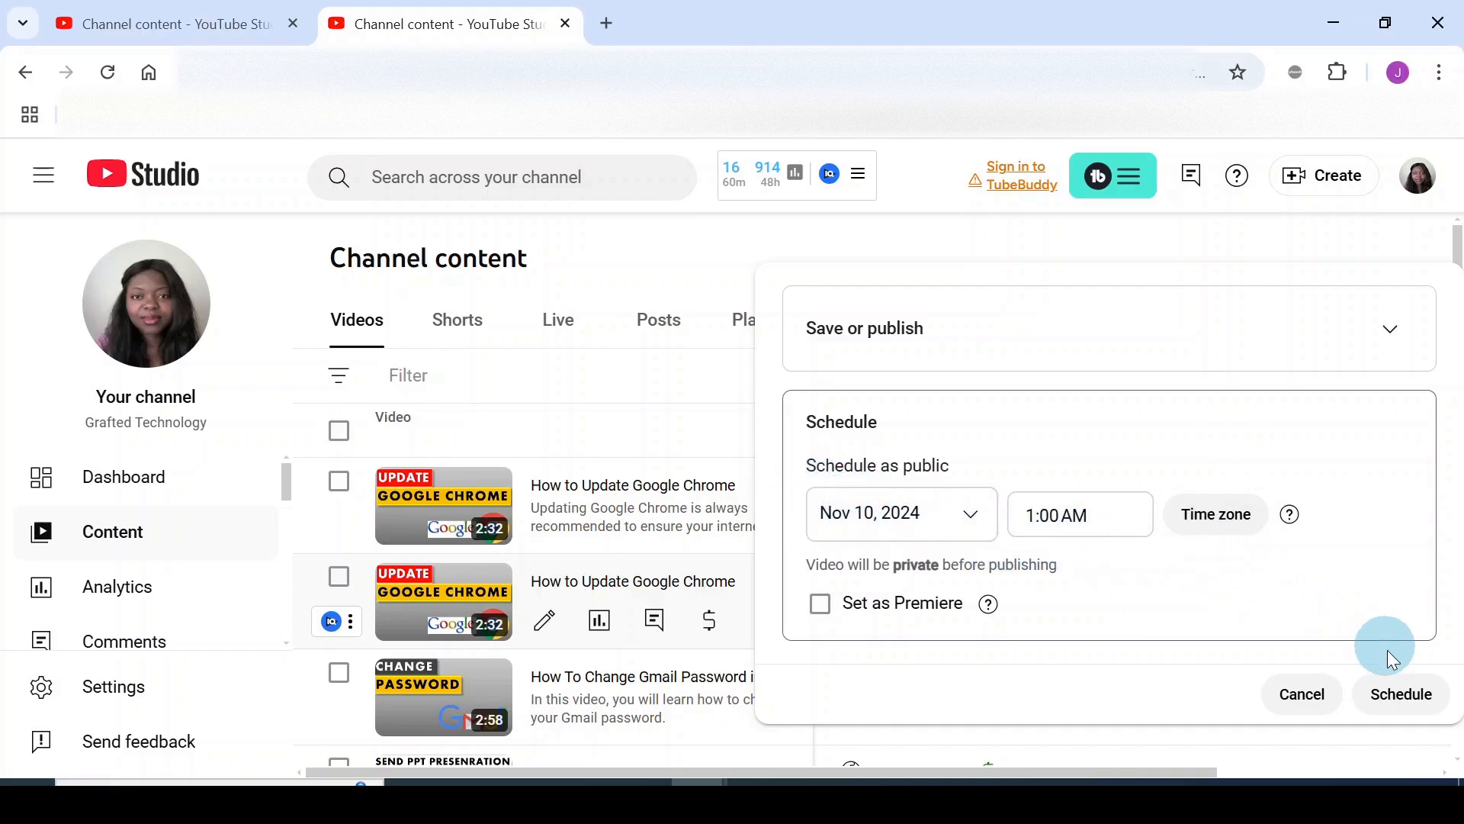
click(1400, 695)
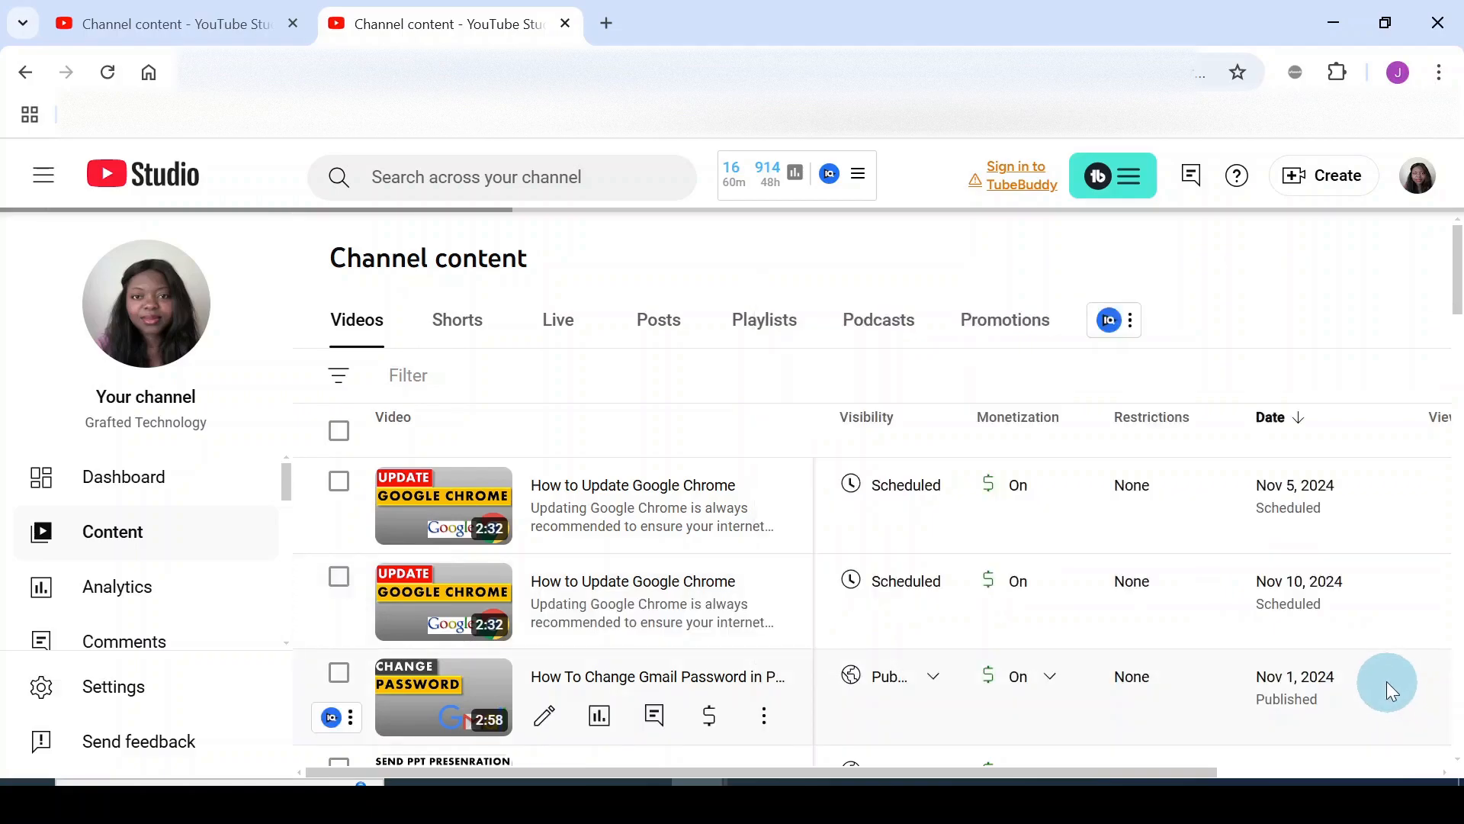